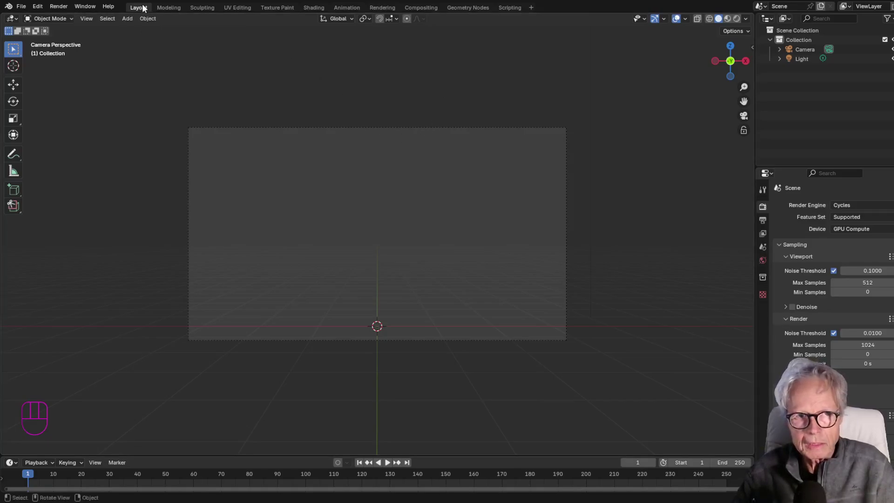
- Look through the Layout, Modeling, Sculpting, UV Editing and Texture Paint workspaces, ending in UV Editing
click(135, 9)
click(169, 7)
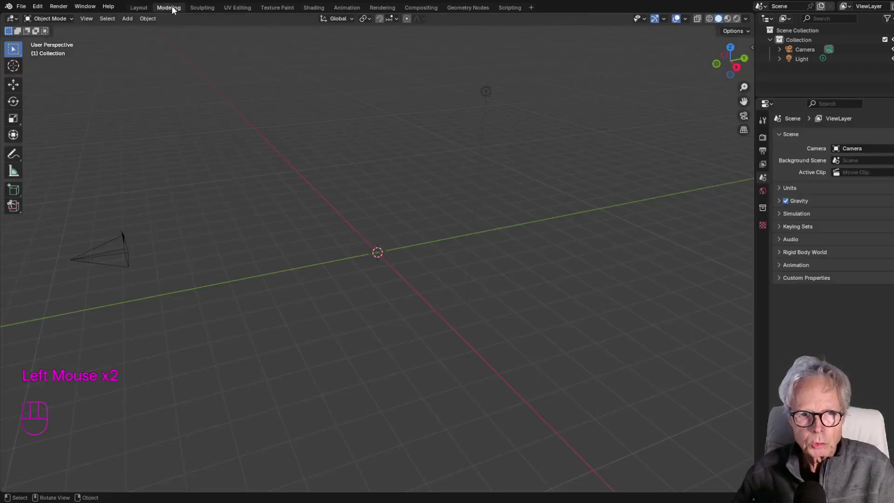
click(202, 7)
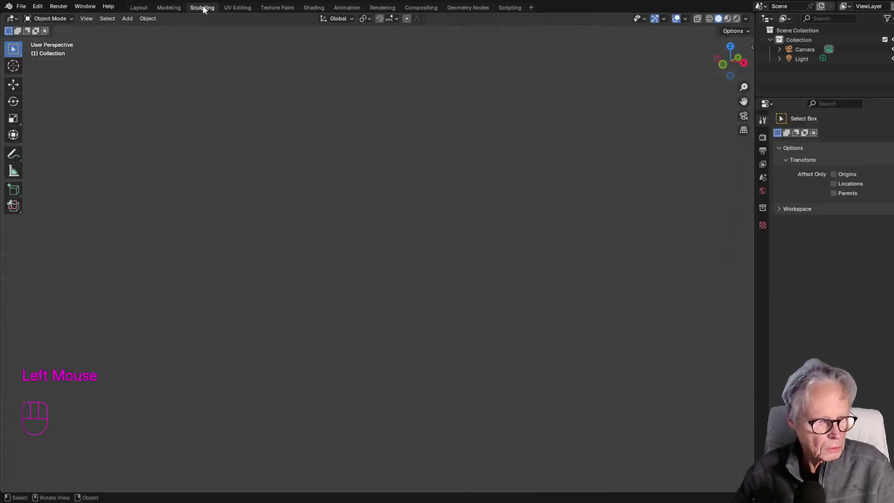
click(239, 8)
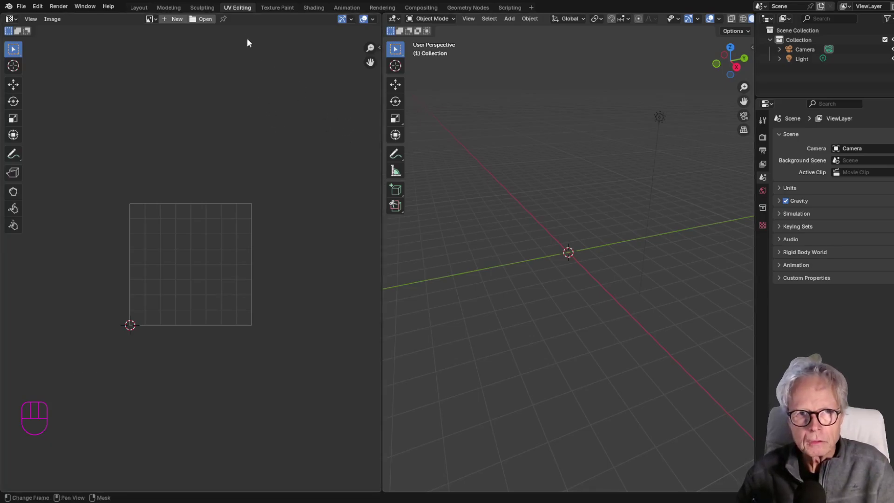
click(275, 8)
click(238, 7)
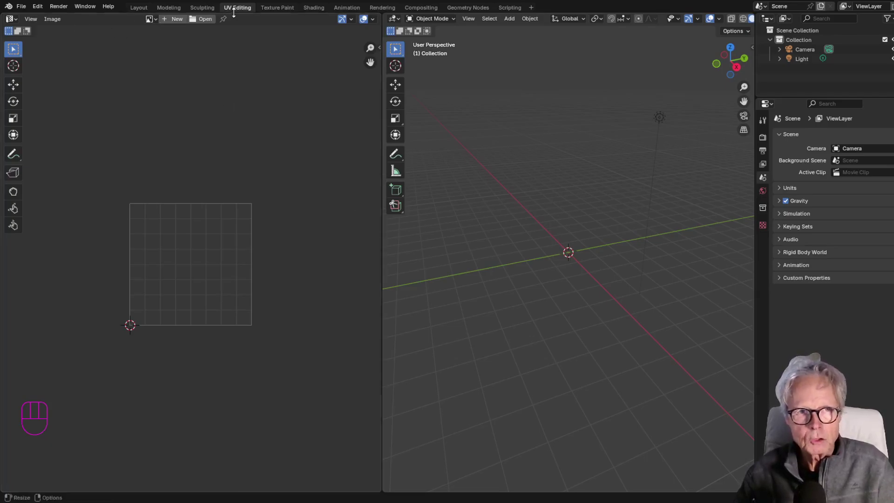
- Open the application preferences
click(38, 8)
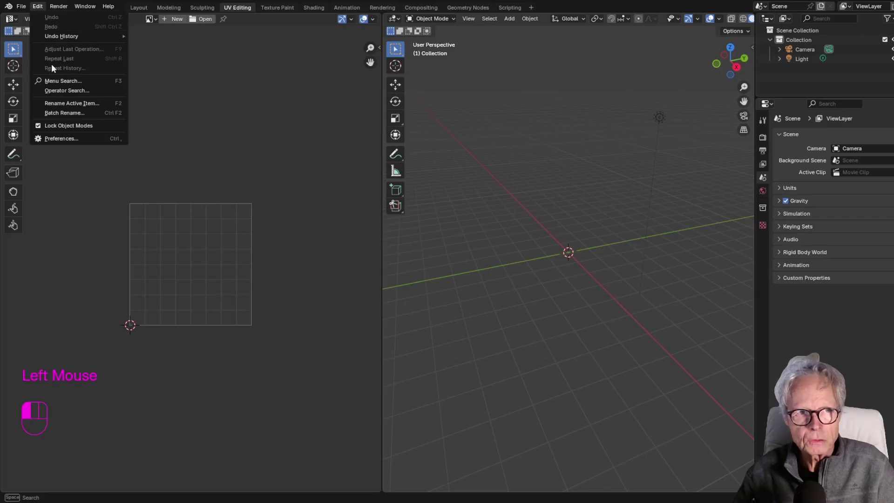
click(68, 138)
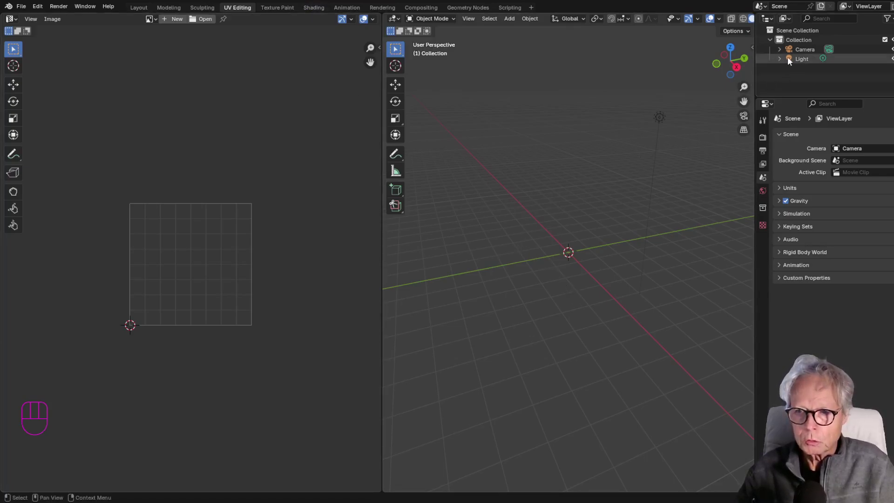
- Enlarge the Outliner area downward, and expand and collapse the Light and Camera entries
drag(806, 97, 806, 237)
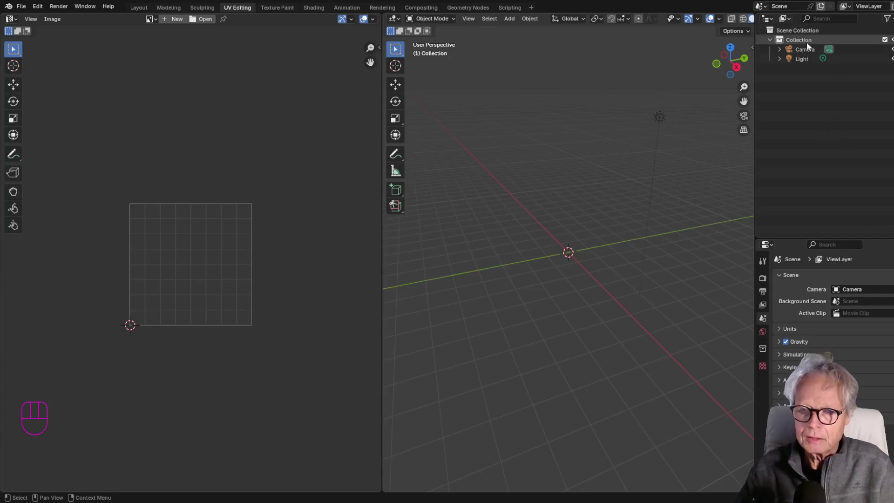
click(778, 58)
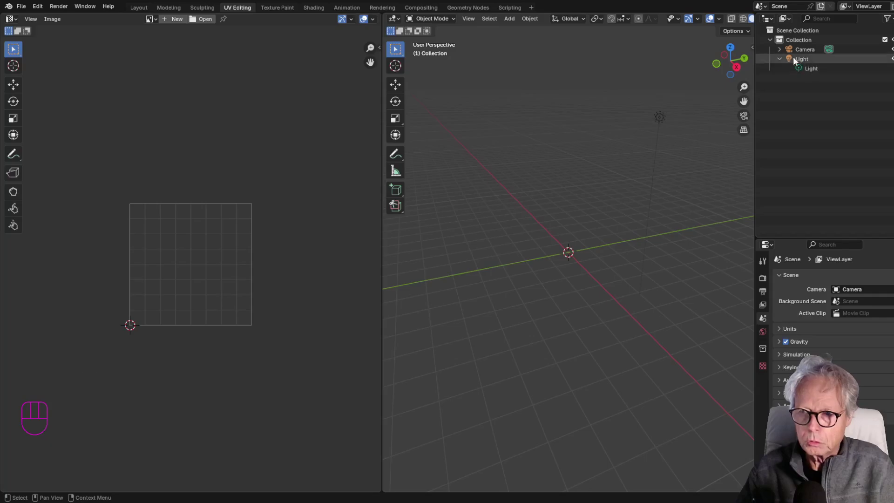
click(779, 48)
click(778, 48)
click(779, 58)
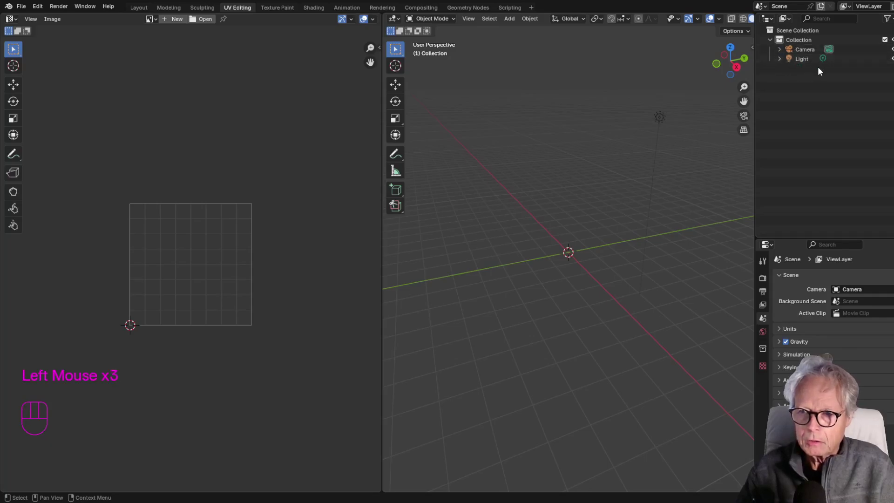
- Switch the interface language to French through the preferences and restore it to English
click(38, 6)
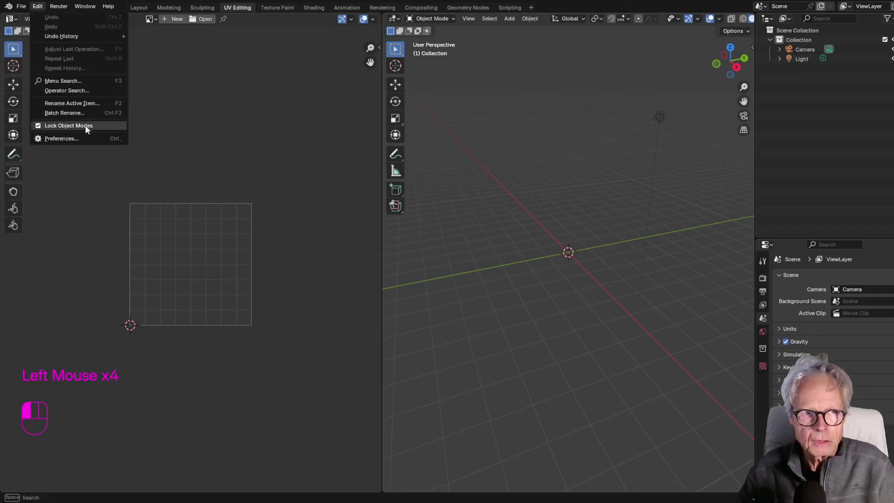
click(77, 137)
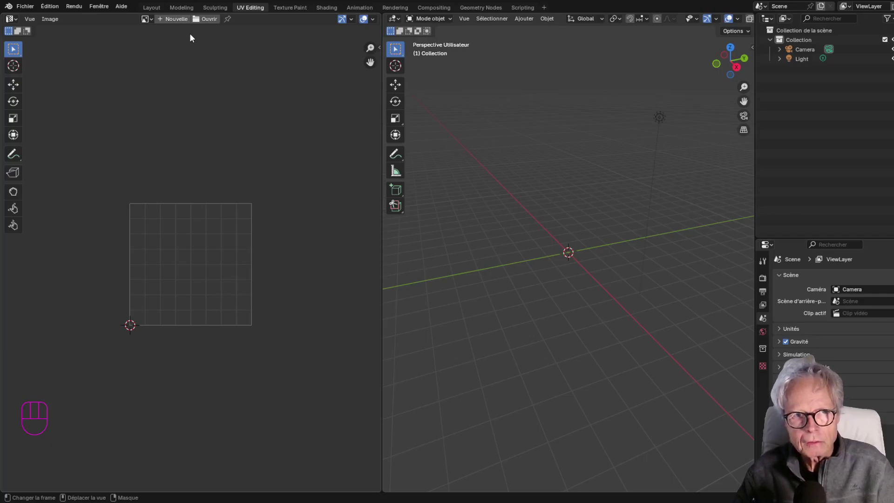
key(End)
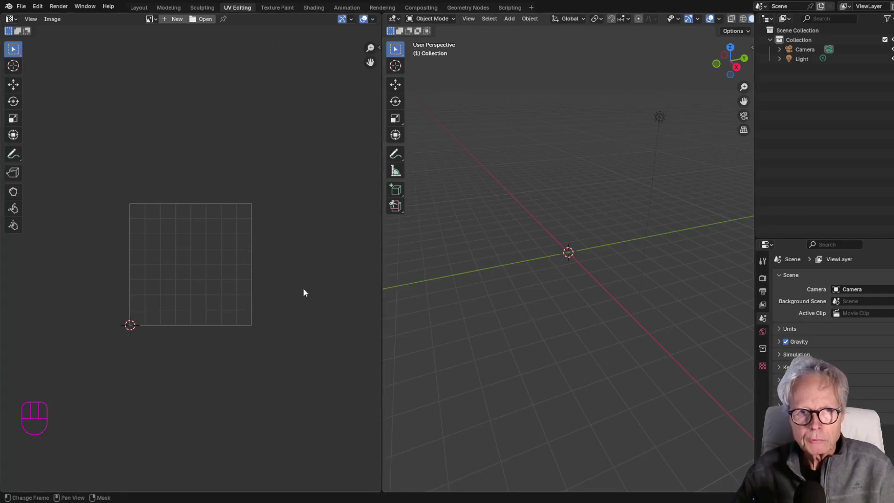
- Switch to the Layout workspace and enlarge the timeline area upward
click(139, 7)
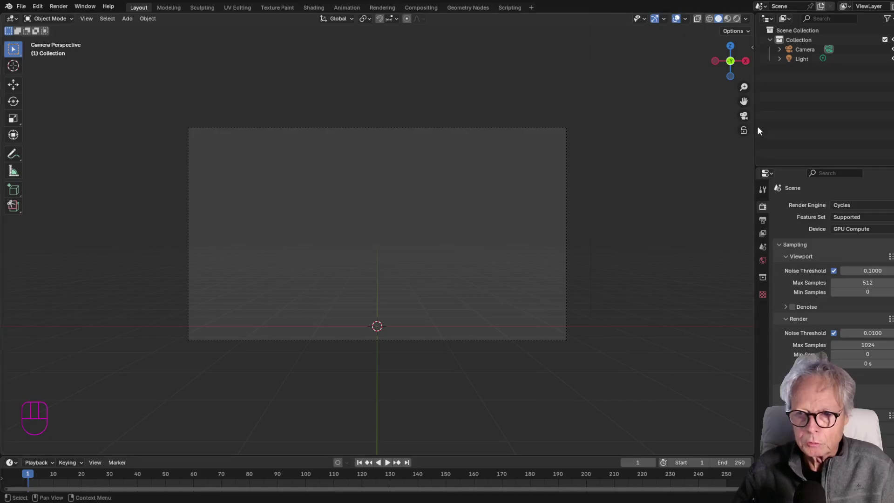
right_click(756, 342)
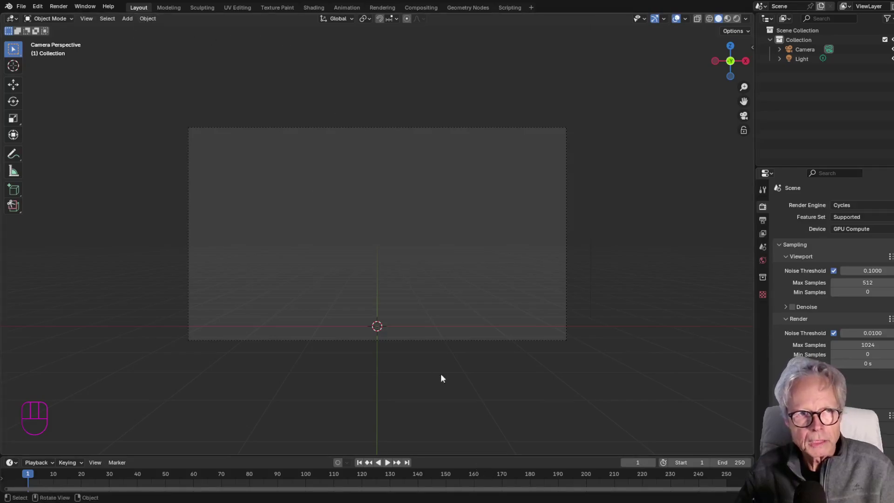
mouse_move(474, 456)
mouse_down()
mouse_move(476, 368)
mouse_move(469, 437)
mouse_move(469, 399)
mouse_move(465, 427)
mouse_move(473, 445)
mouse_up()
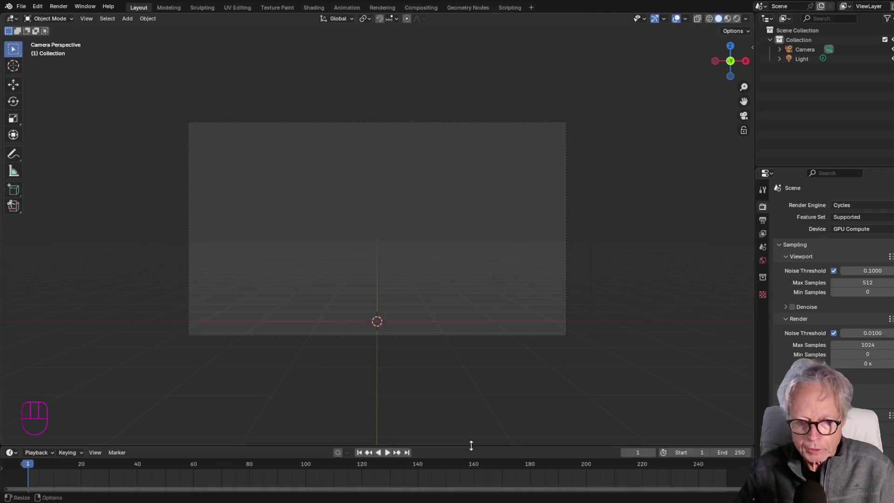
drag(472, 445, 487, 406)
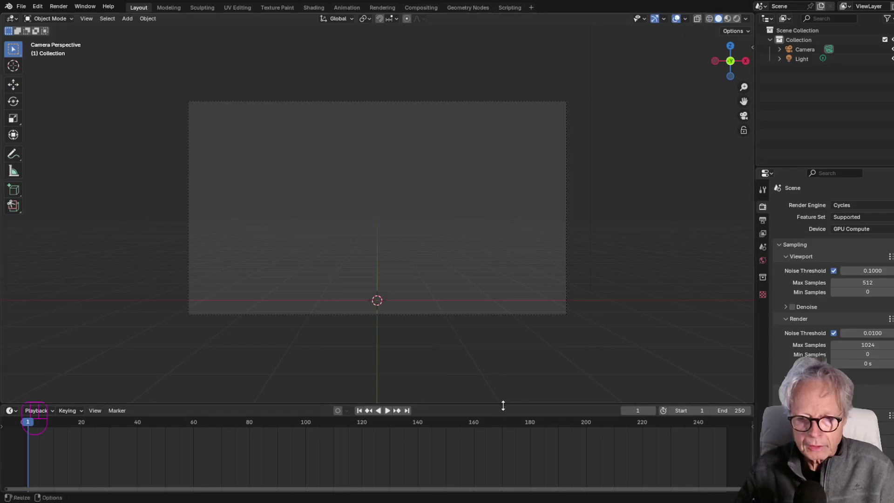
- Join the 3D viewport down over the timeline and split it horizontally into two stacked viewports
right_click(539, 404)
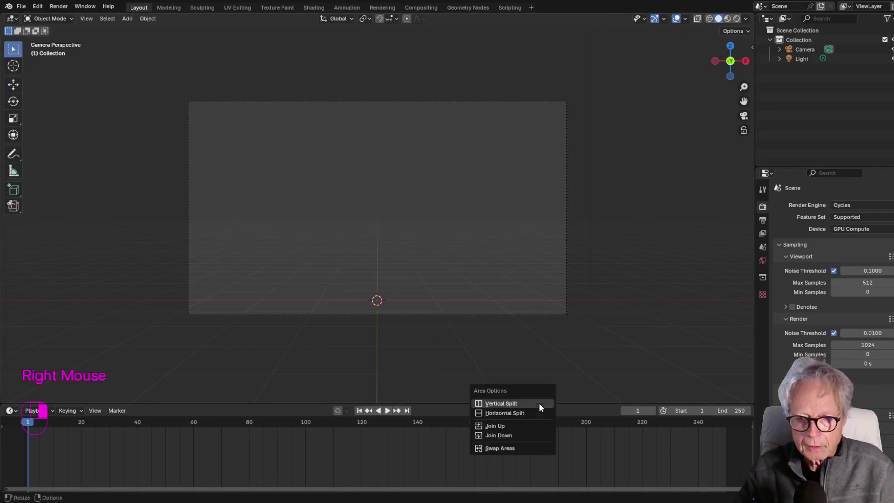
click(507, 438)
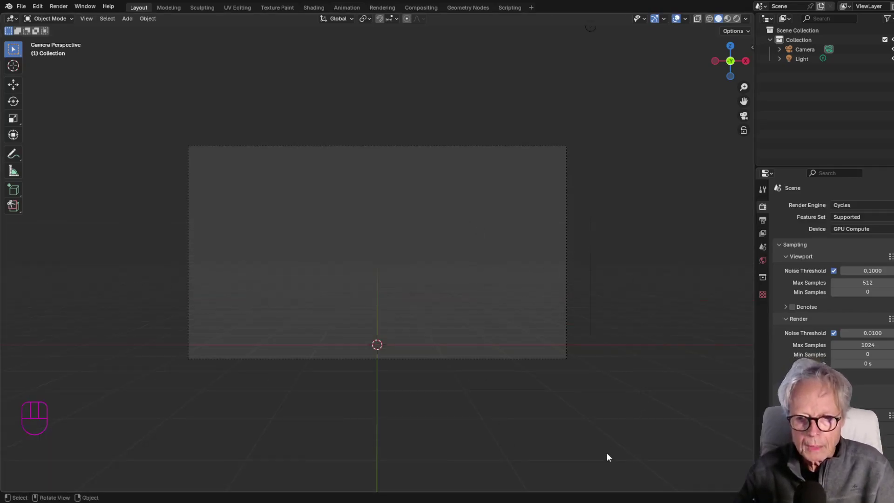
right_click(553, 492)
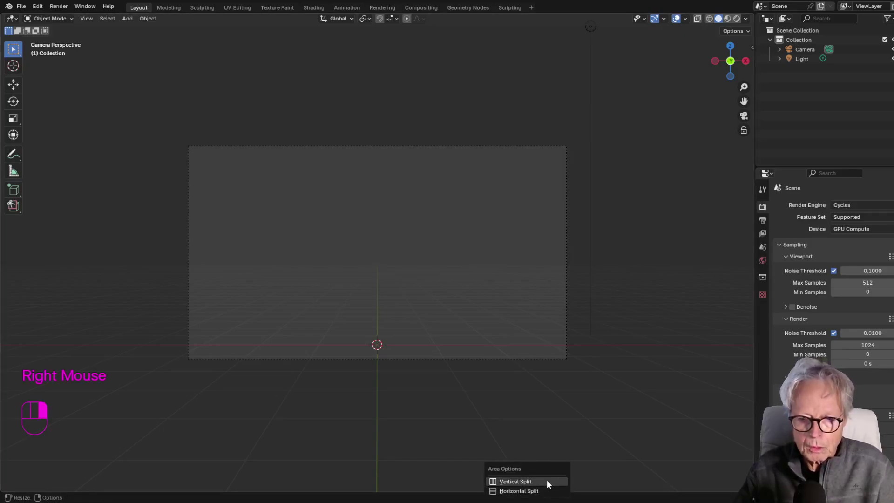
click(544, 491)
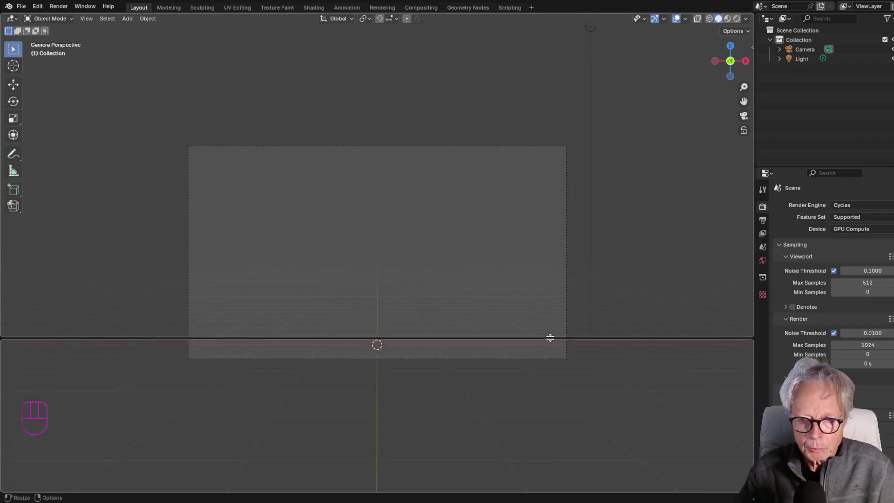
click(554, 330)
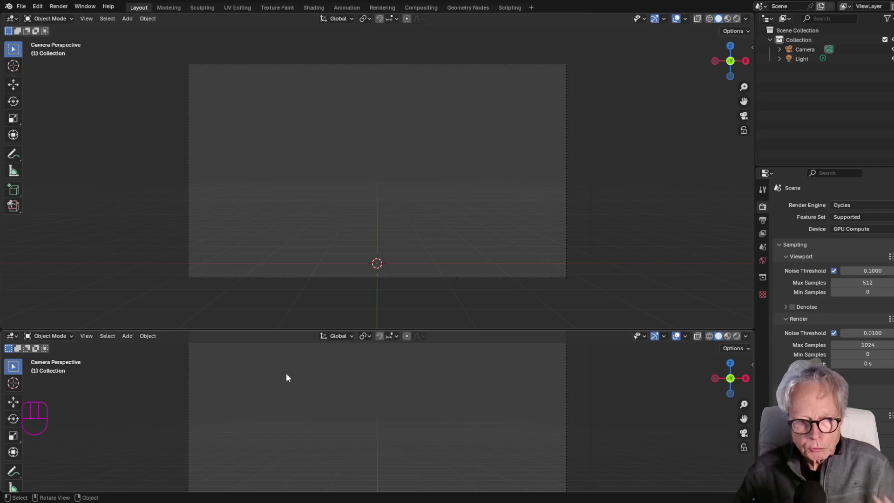
- Keep the lower area as a 3D Viewport and raise its upper border so both viewports are roughly equal in height
click(12, 336)
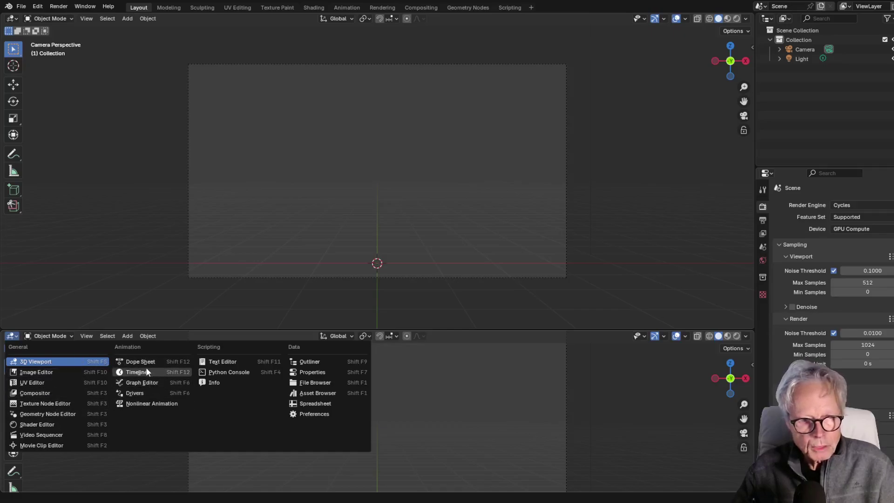
click(37, 362)
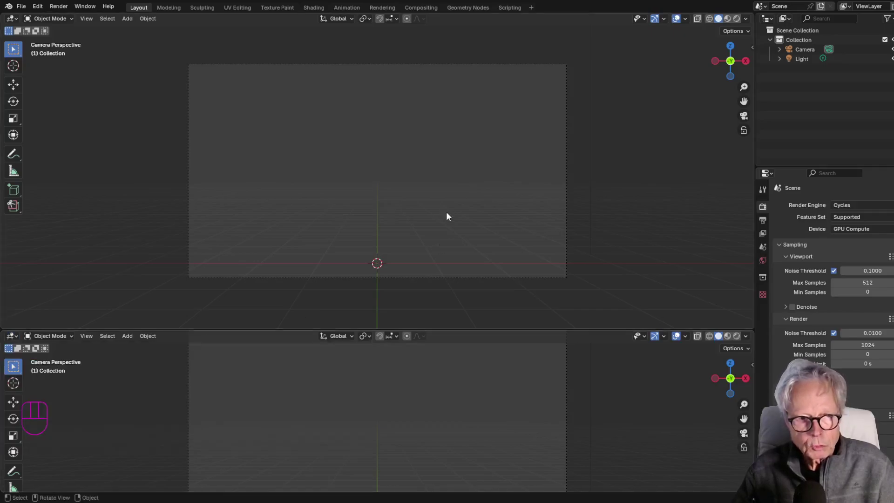
click(11, 336)
click(42, 367)
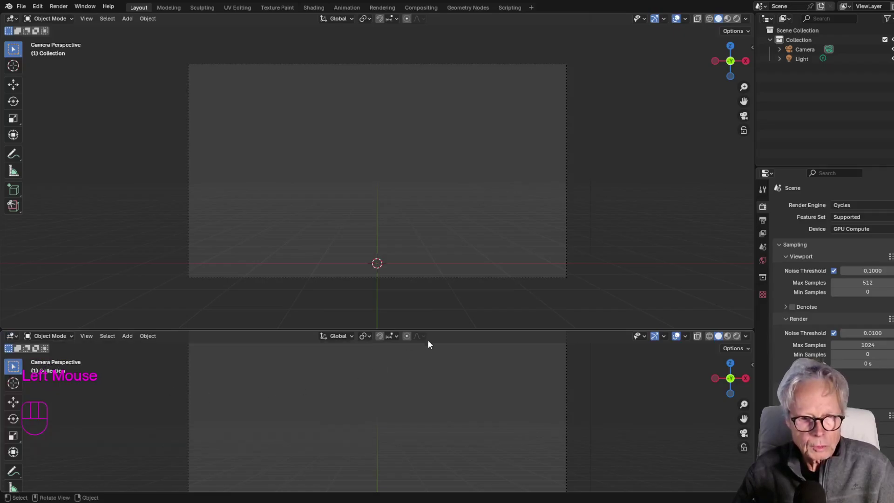
drag(447, 330, 453, 262)
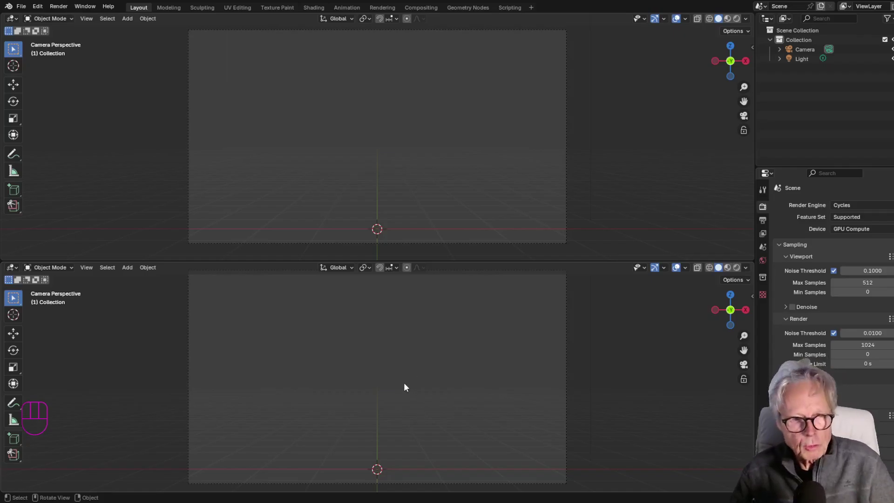
- Change the lower area to a Timeline editor and scrub the playhead to frame 0
click(12, 268)
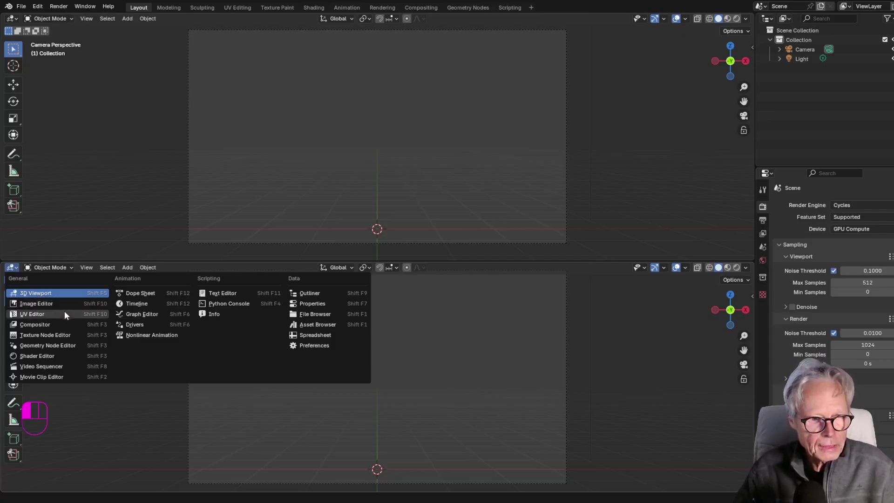
click(140, 305)
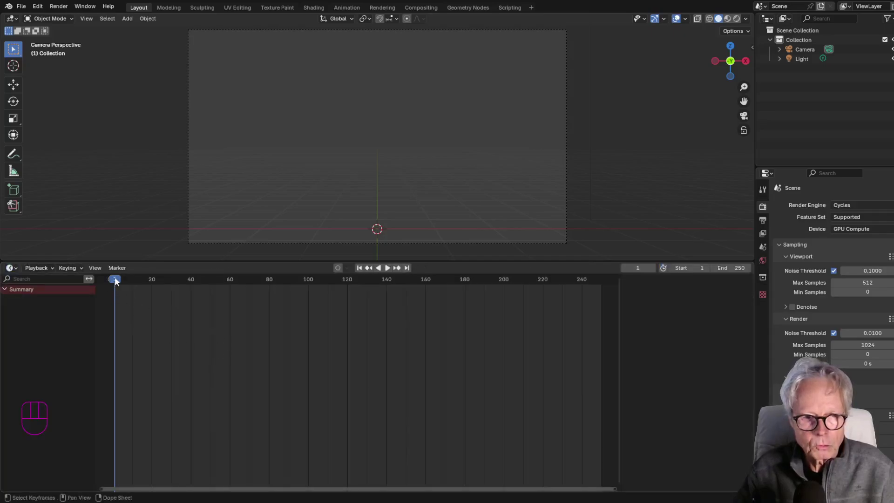
drag(115, 277, 135, 289)
mouse_move(113, 294)
mouse_down()
mouse_move(117, 279)
mouse_move(432, 292)
mouse_move(113, 293)
mouse_up()
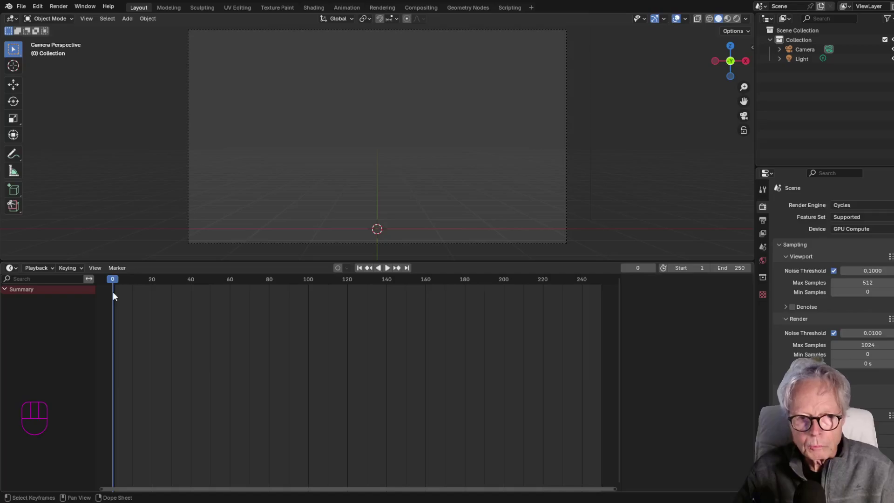
- Set the animation's end frame to 500
click(740, 267)
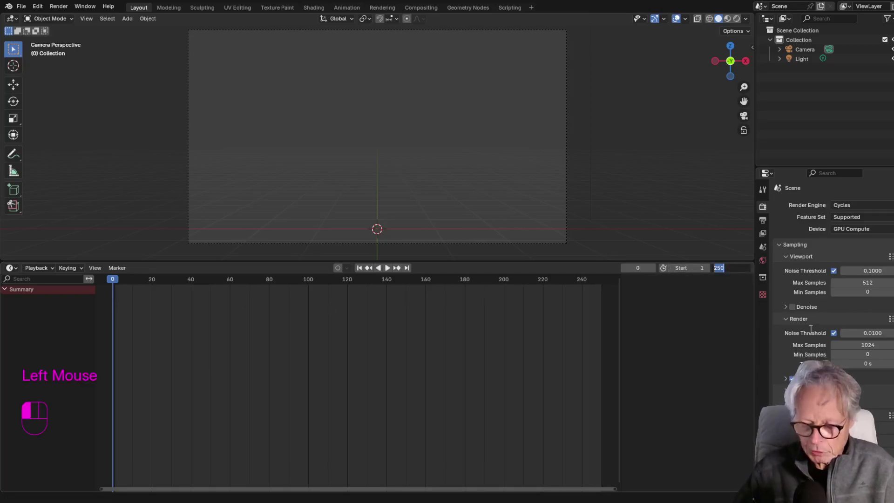
text(500)
key(Return)
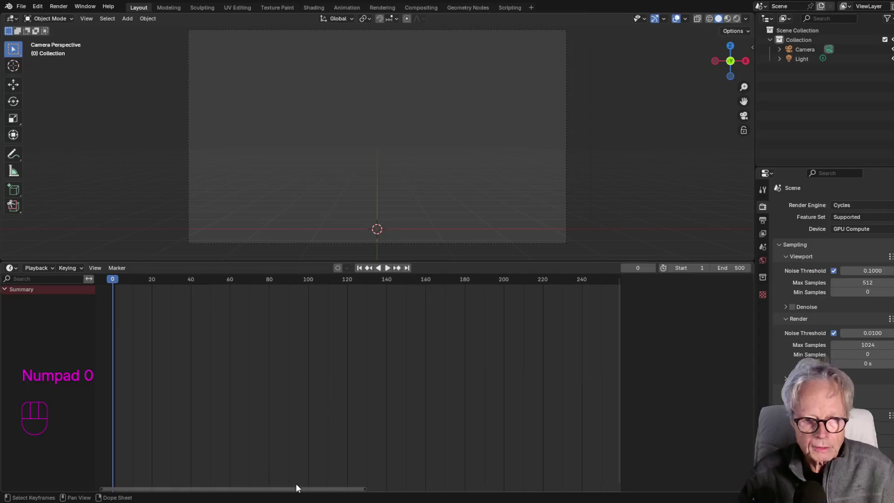
drag(298, 488, 278, 464)
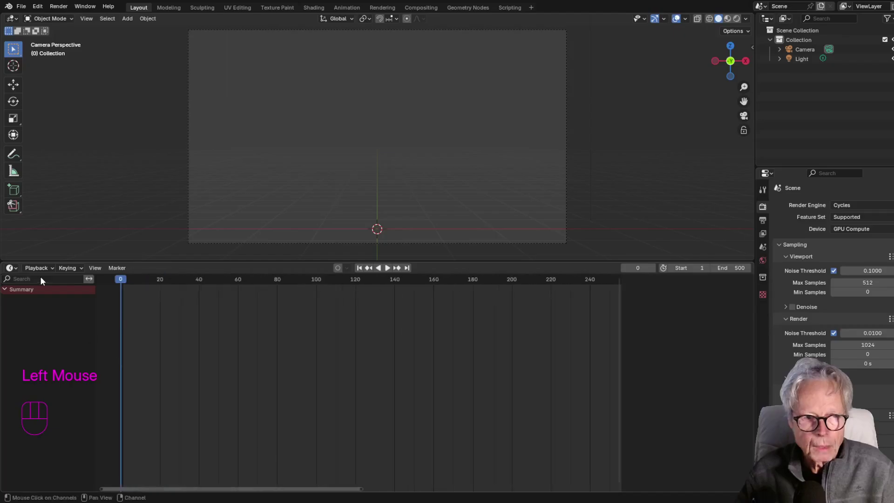
- Change the lower Timeline area to a 3D Viewport editor
click(11, 268)
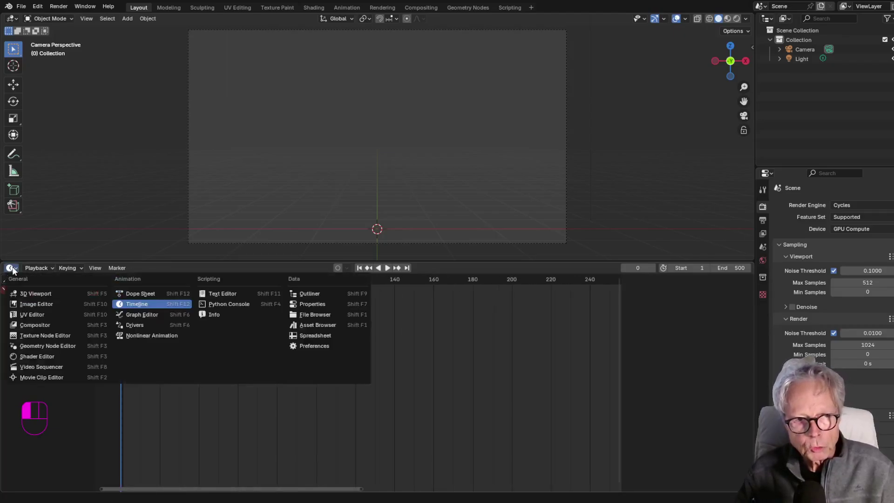
click(37, 292)
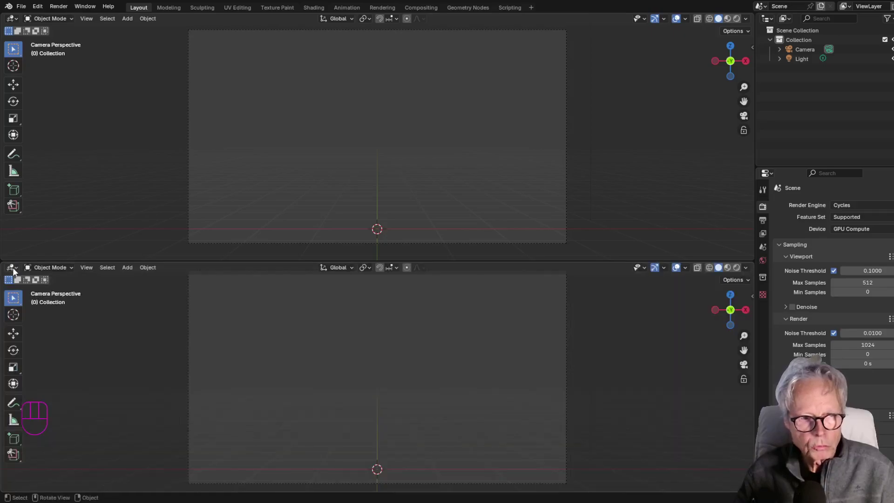
click(66, 267)
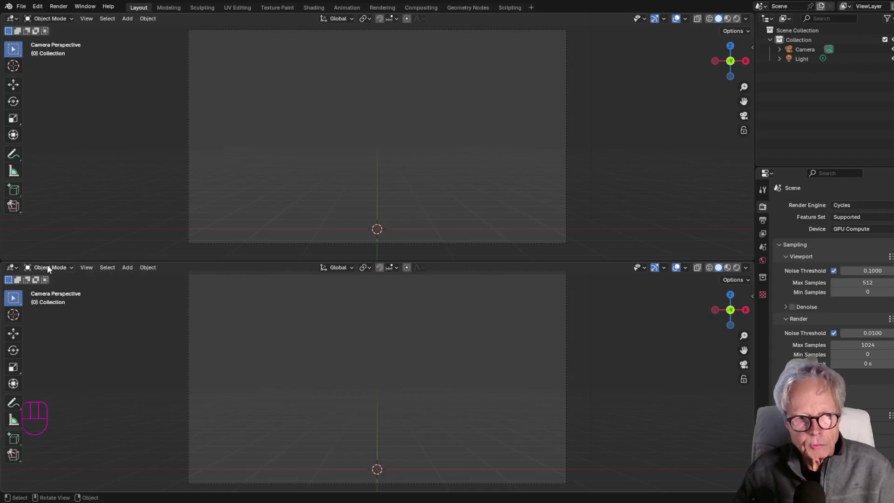
click(12, 267)
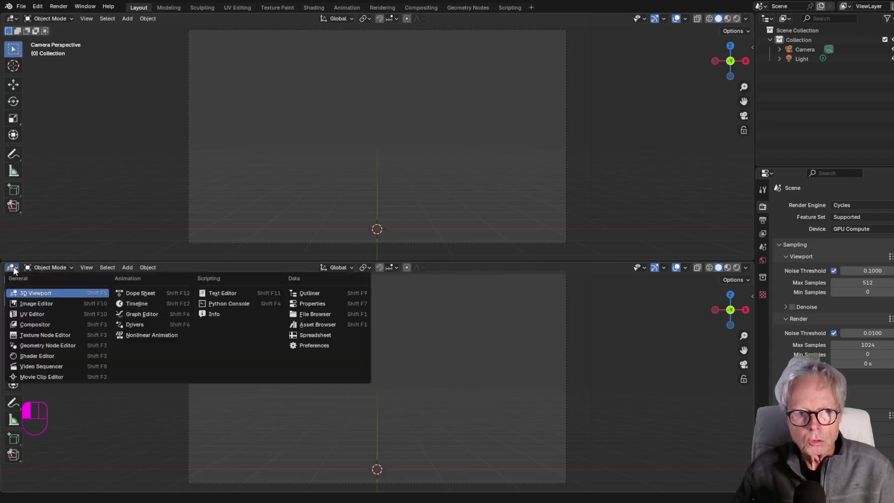
click(31, 293)
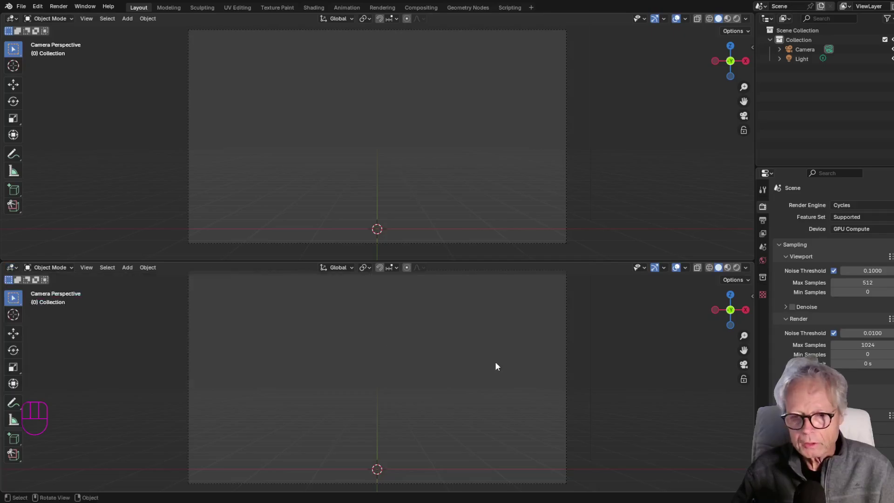
- Examine the View, Select, Add and Object commands of the lower 3D viewport, including the addable mesh primitives
click(87, 267)
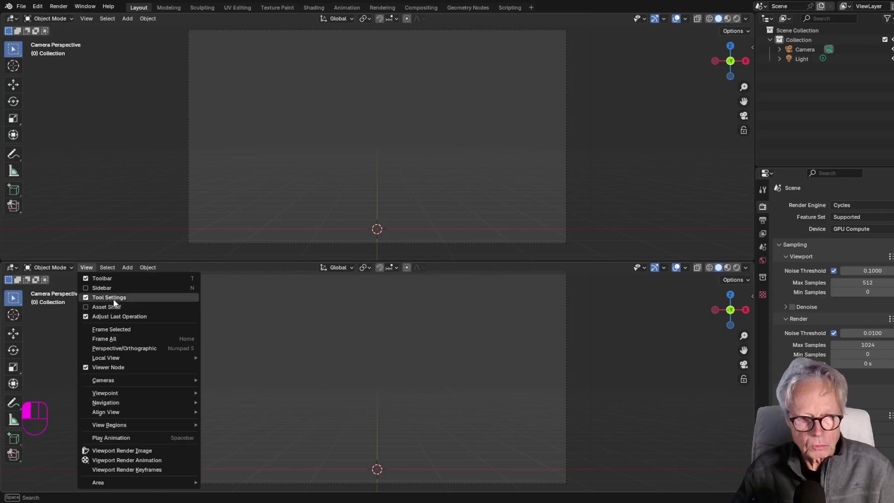
click(111, 265)
click(110, 266)
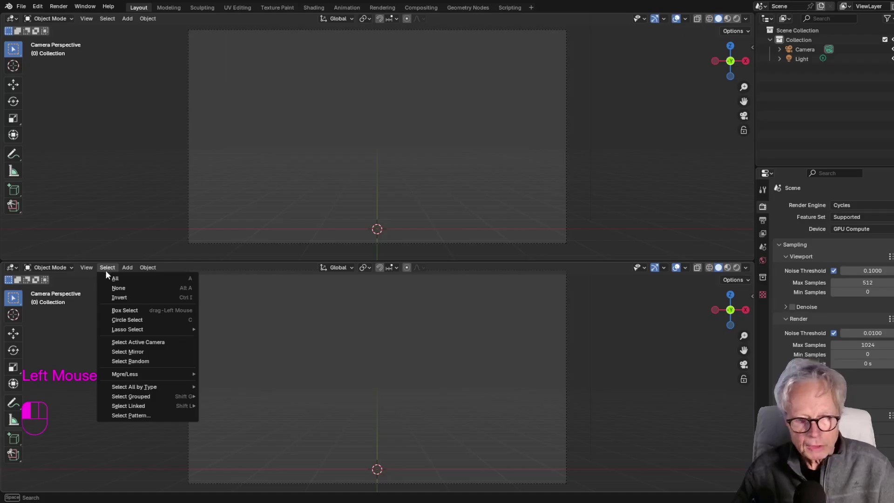
mouse_move(126, 270)
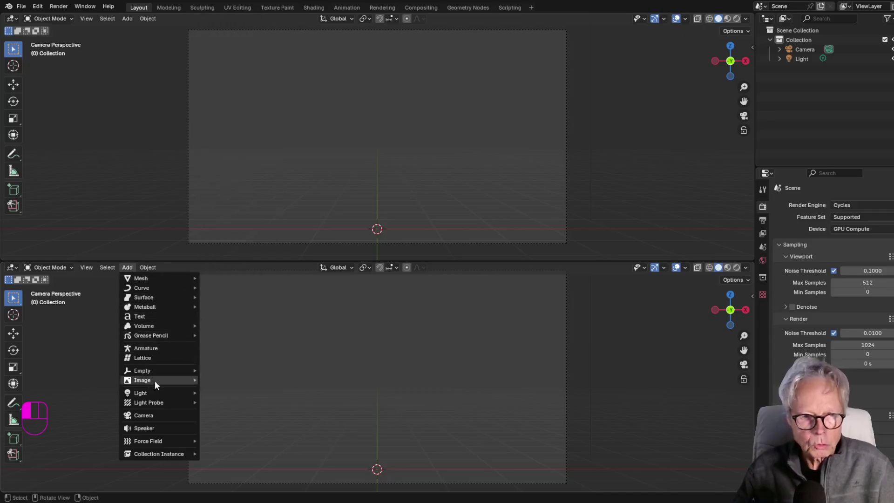
click(90, 381)
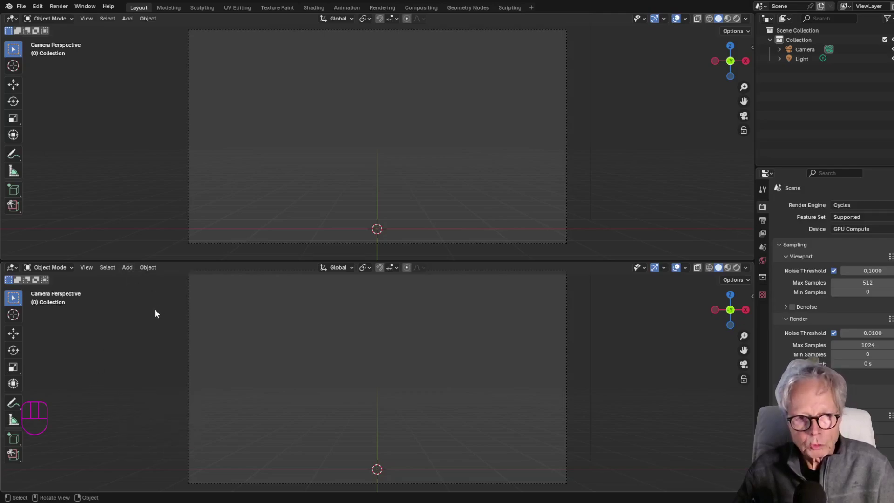
click(128, 270)
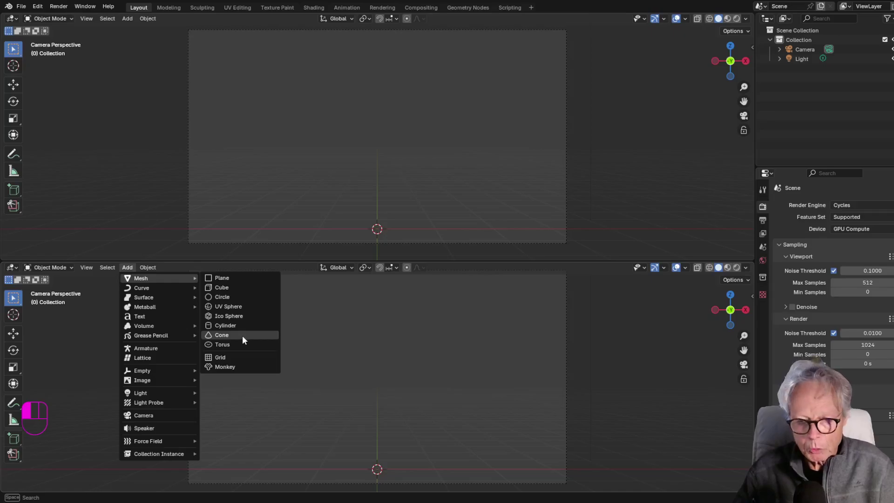
click(90, 337)
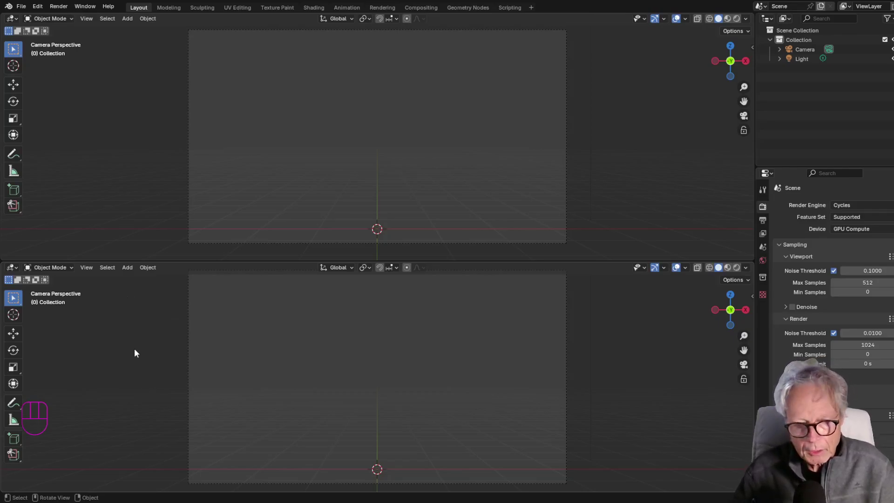
click(148, 268)
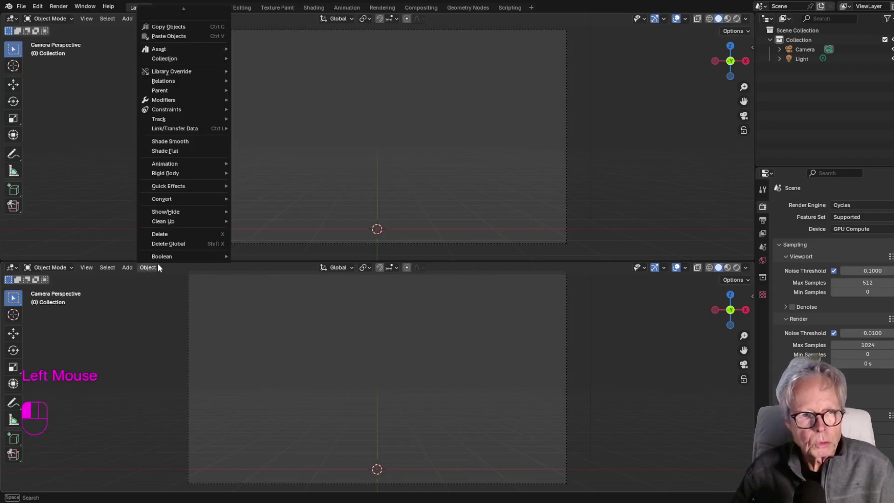
click(149, 269)
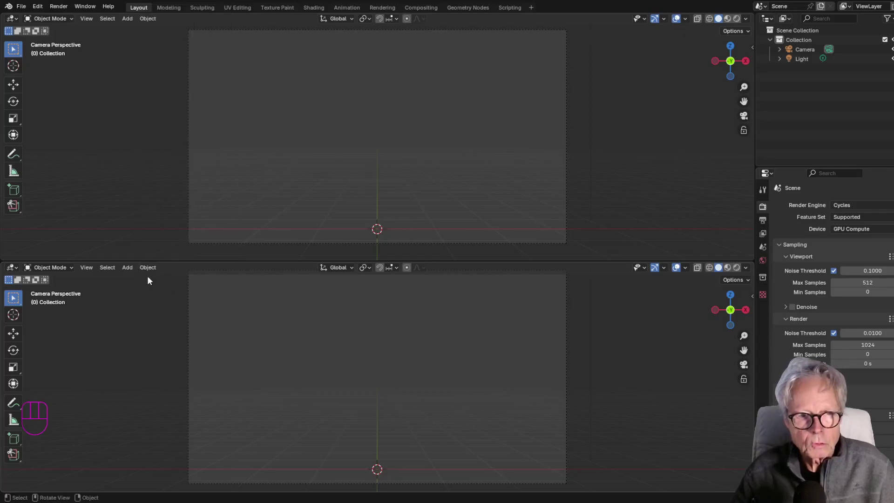
click(143, 317)
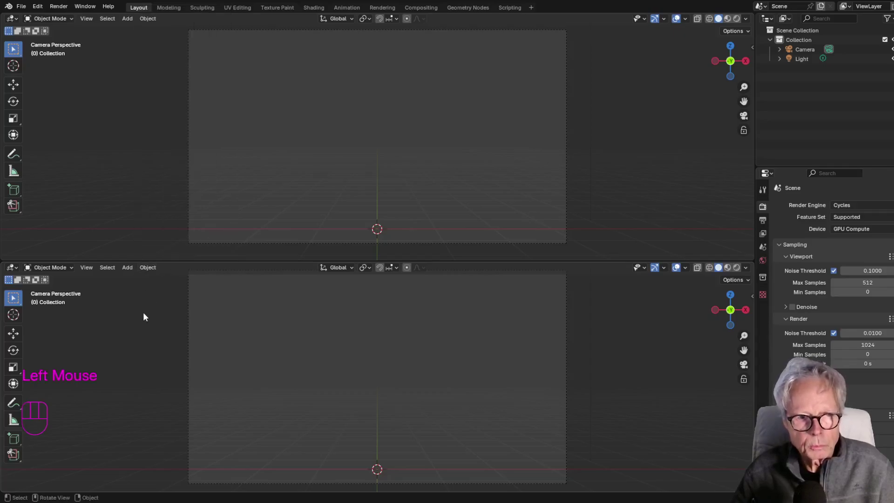
- Change the lower area back to a Timeline editor and review its Playback, View and Marker options
click(12, 267)
click(32, 293)
click(16, 266)
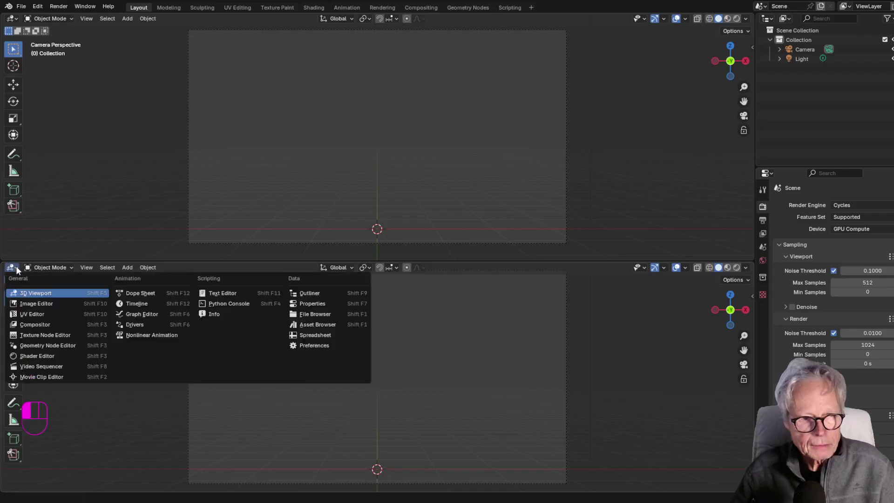
click(134, 304)
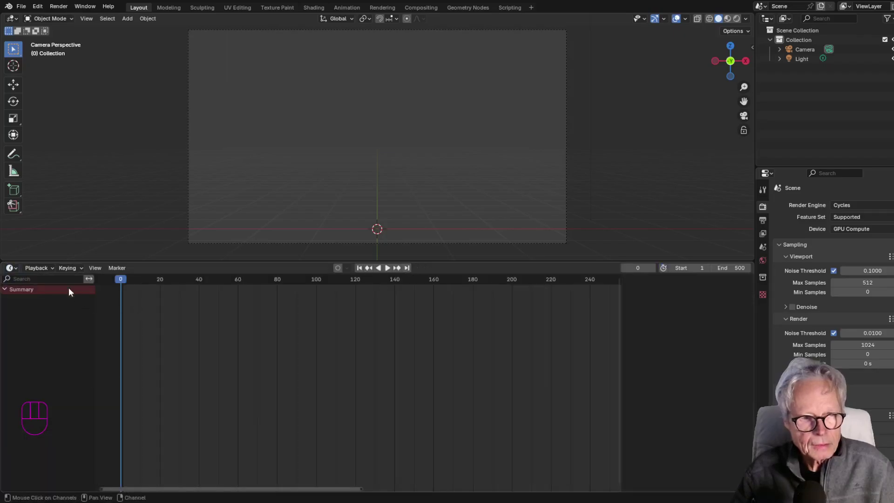
click(49, 267)
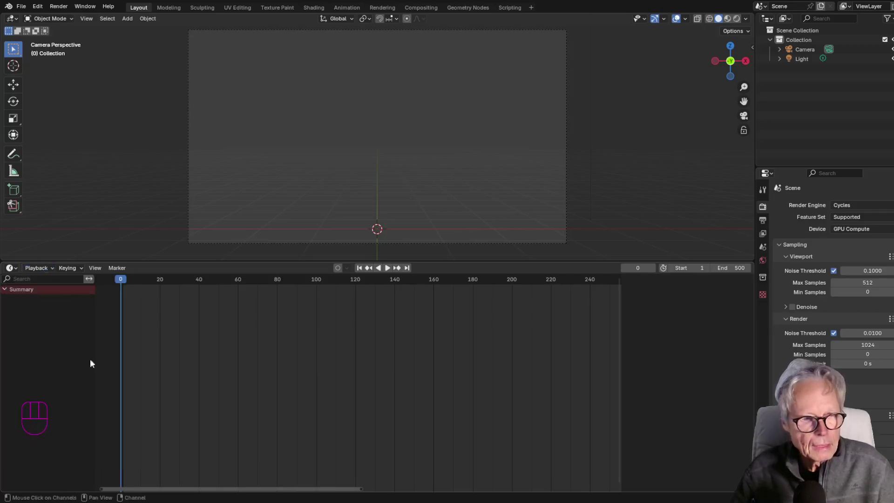
click(95, 268)
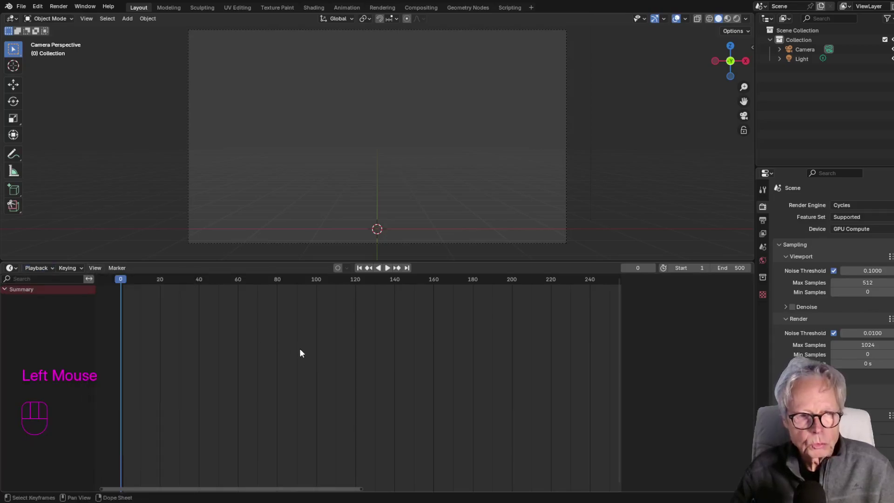
click(117, 269)
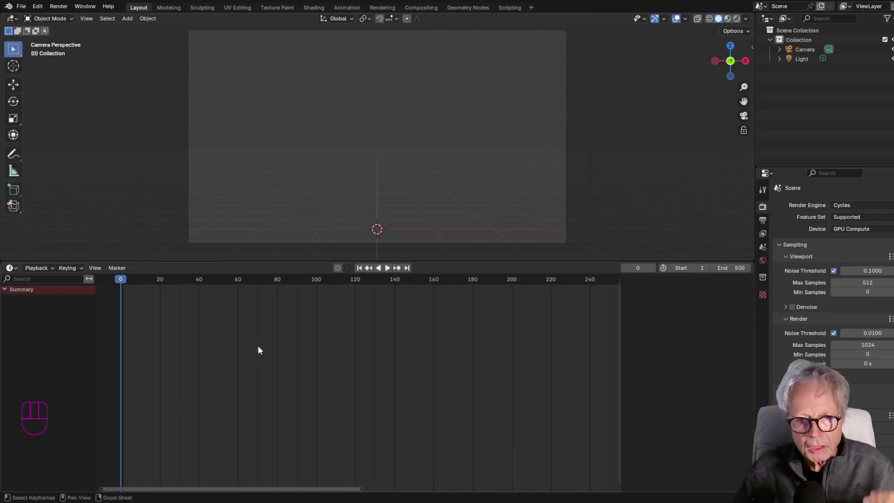
- Lower the border between the 3D viewport and timeline, and split the viewport vertically near its middle into two side-by-side viewports
drag(268, 260, 286, 297)
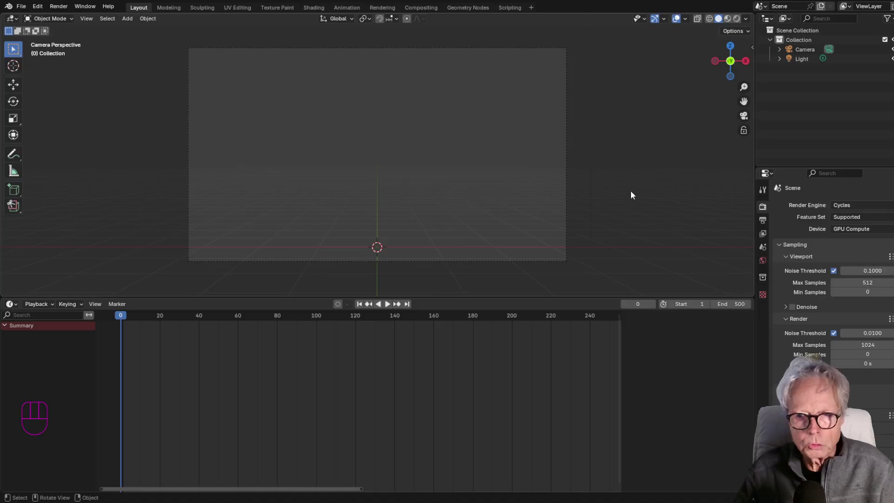
right_click(753, 147)
click(725, 136)
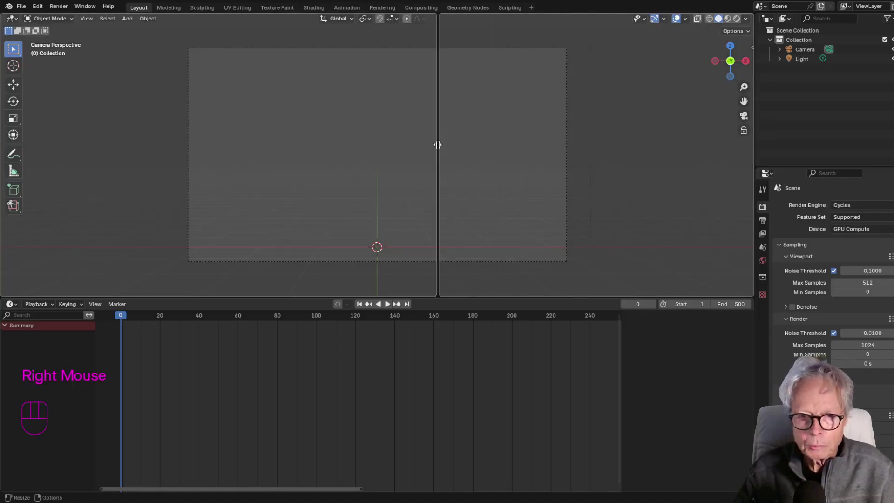
click(394, 148)
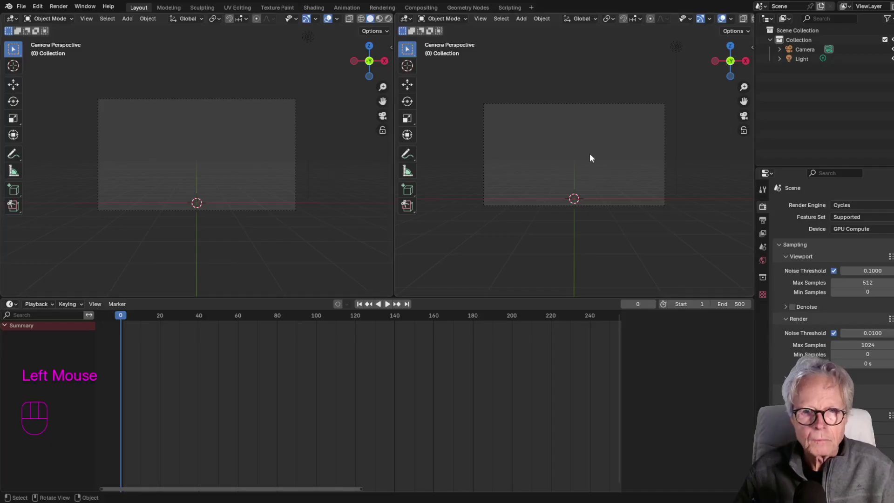
- Change the second of the two side-by-side viewports to a Shader Editor and hide its sidebar
scroll(589, 158, up, 1)
click(406, 18)
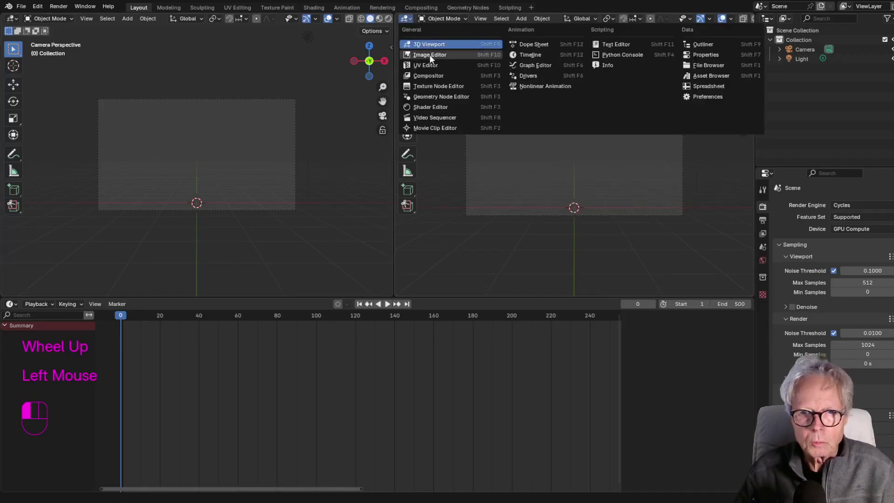
click(436, 106)
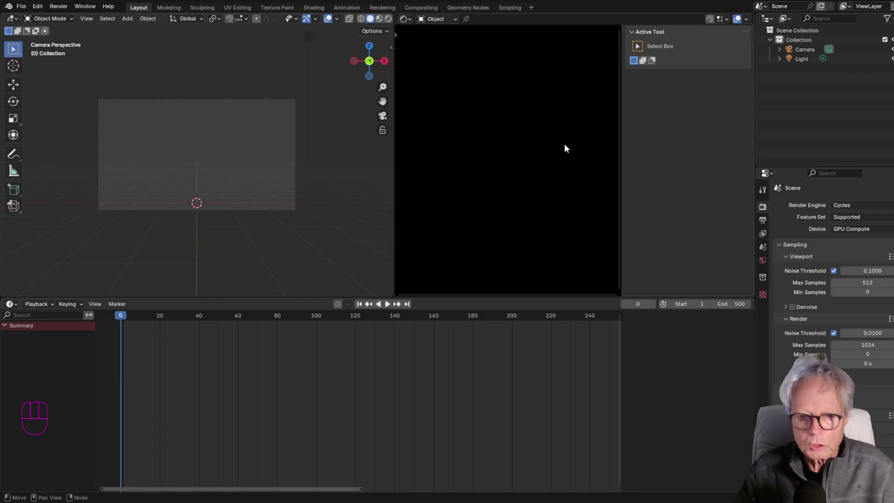
key(n)
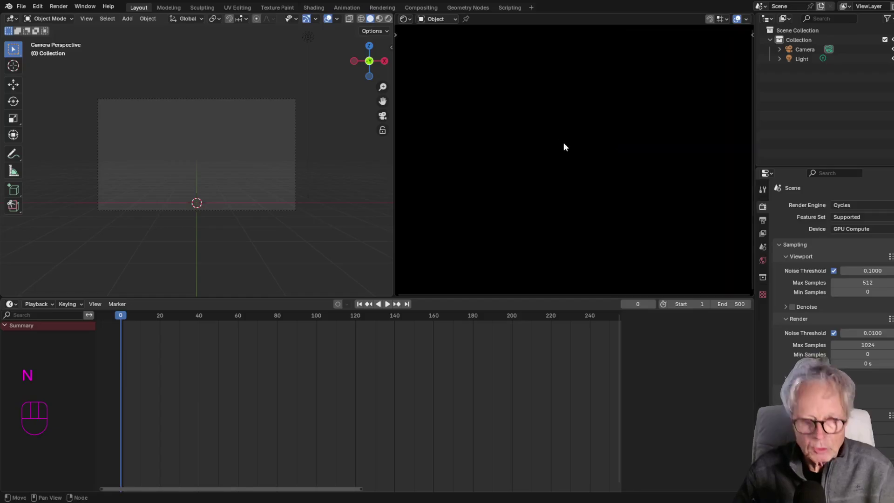
- Change the Shader Editor area to a Timeline editor and look through its Playback and Keying options
click(406, 19)
click(530, 55)
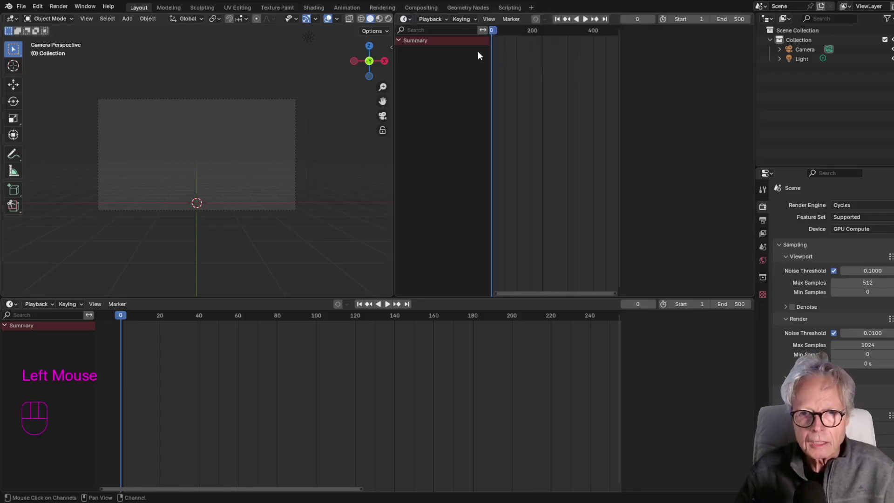
click(440, 19)
click(466, 20)
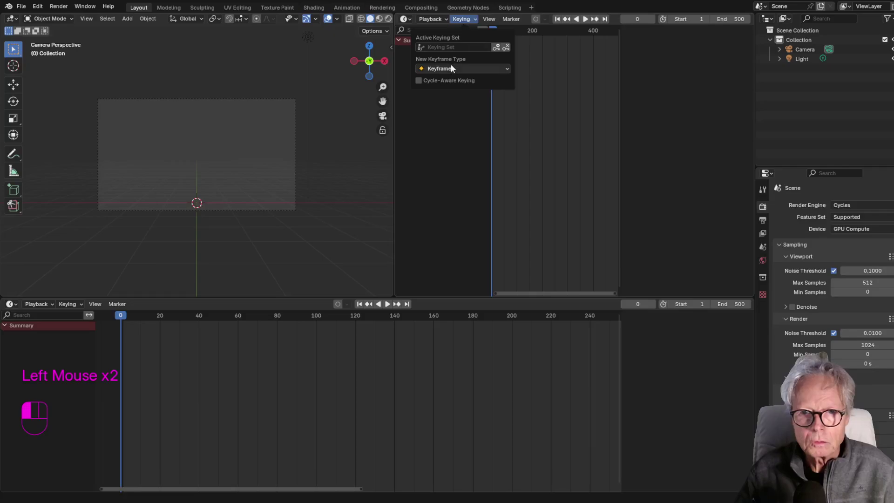
click(536, 107)
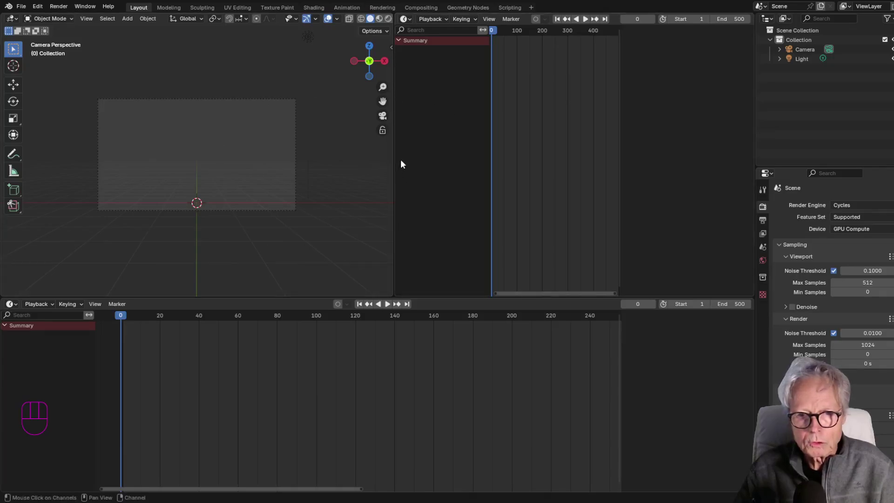
- Join the 3D viewport rightward over the neighbouring Timeline area to restore one wide viewport
right_click(393, 168)
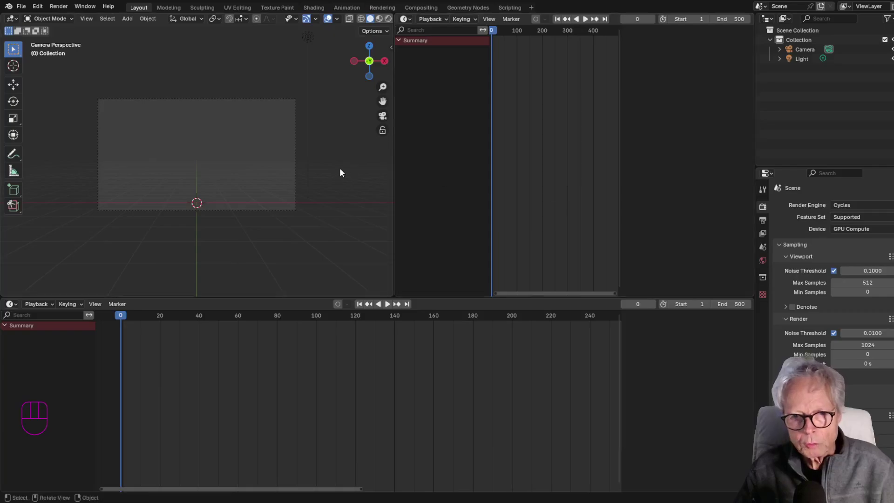
right_click(394, 168)
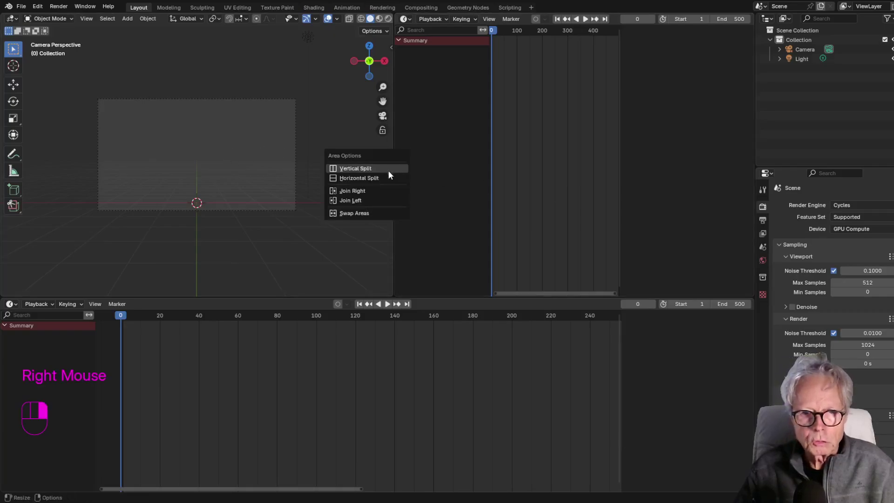
click(366, 194)
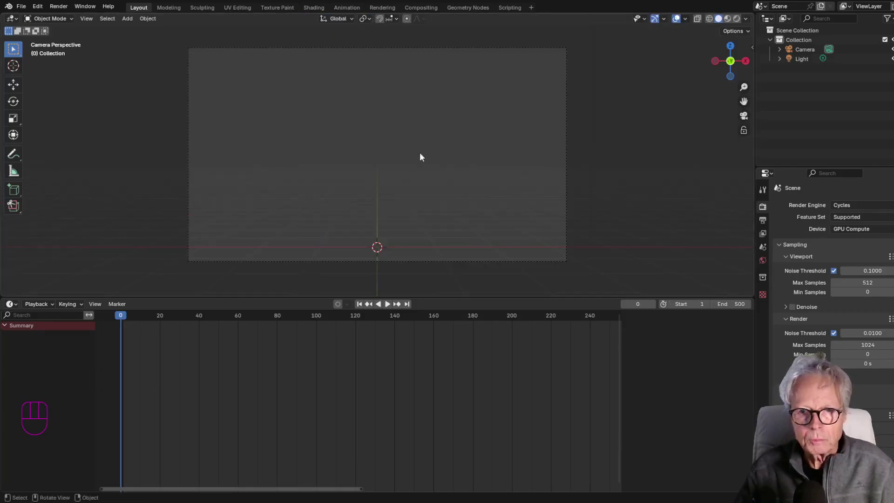
right_click(756, 161)
right_click(756, 157)
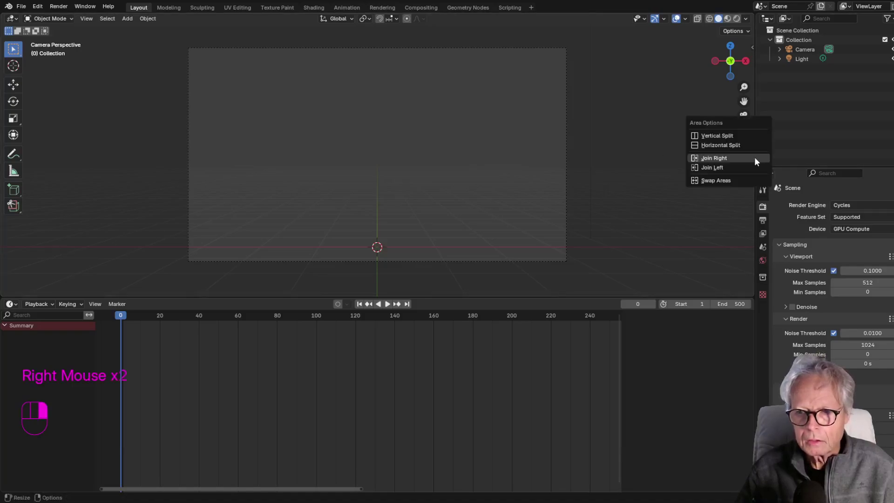
click(726, 145)
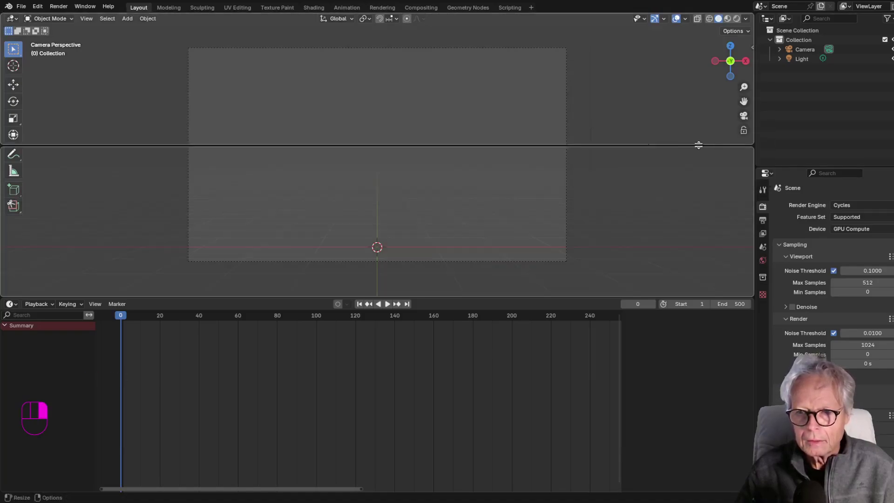
key(Escape)
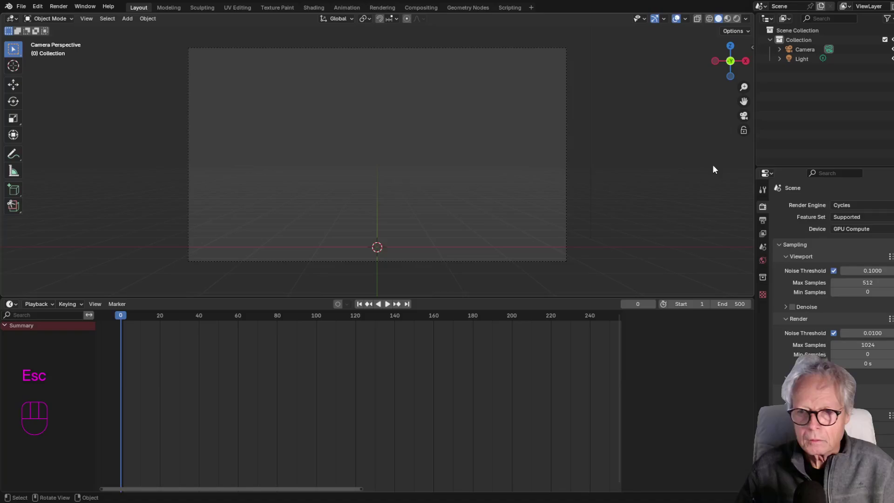
- Split the wide 3D viewport vertically near its middle into two side-by-side viewports
right_click(755, 146)
click(728, 134)
click(392, 153)
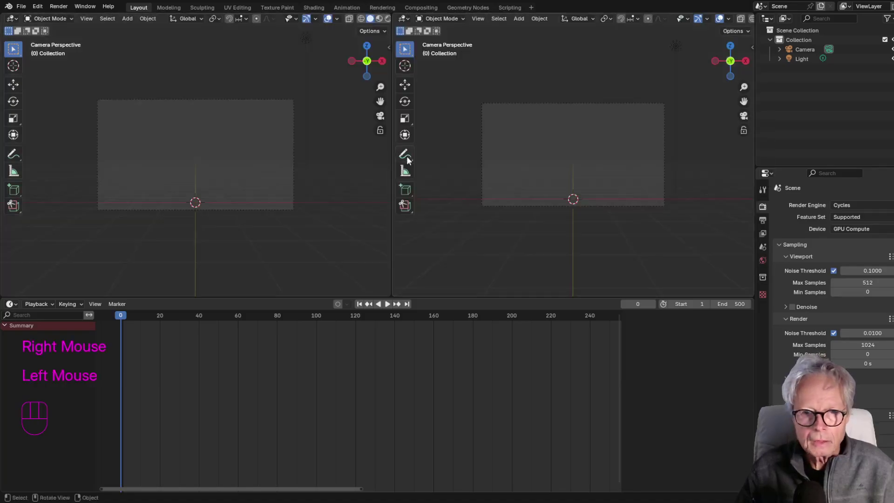
- Join the two side-by-side 3D viewports leftward into one wide viewport
right_click(391, 102)
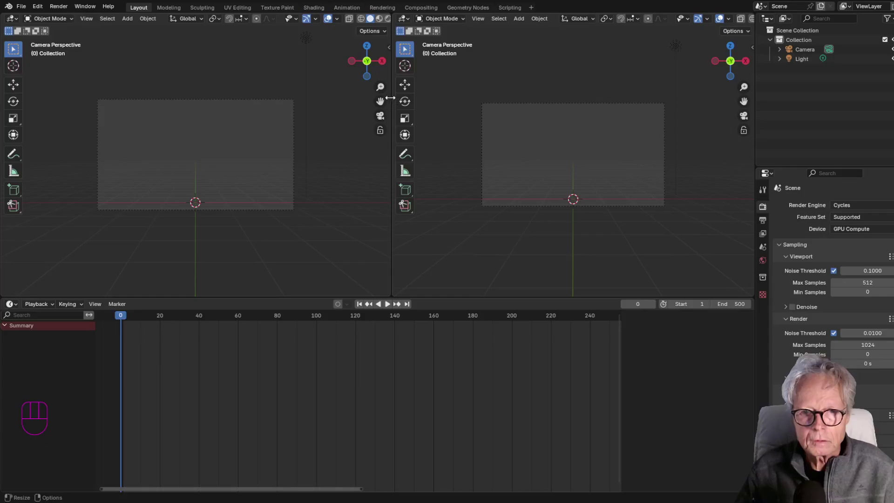
right_click(390, 97)
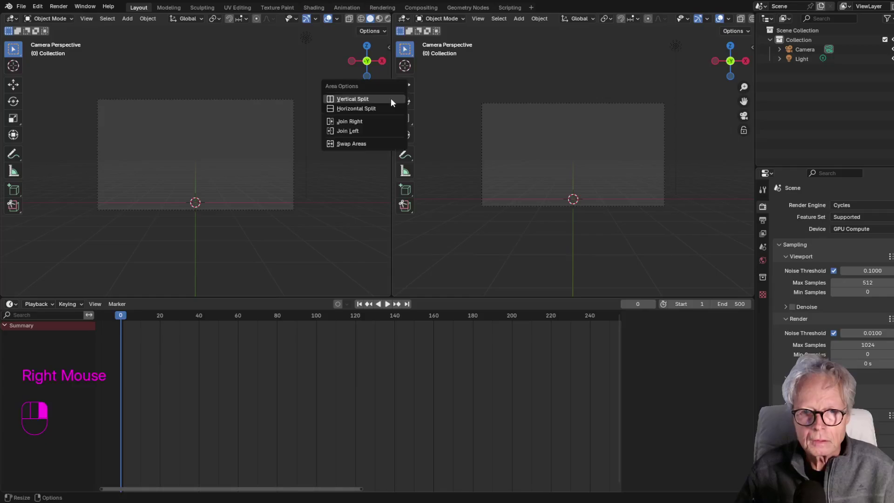
click(365, 132)
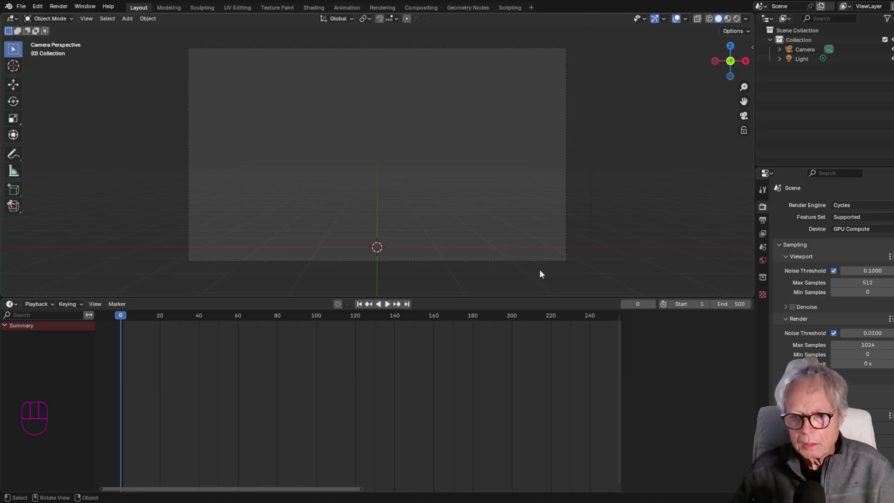
- Raise the border between the 3D viewport and the Timeline, and join the viewport down over the Timeline
drag(561, 298, 534, 250)
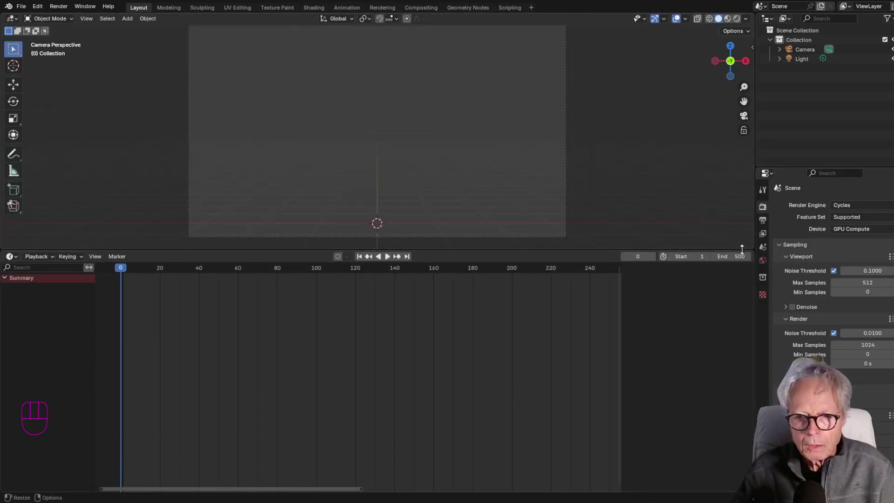
right_click(519, 252)
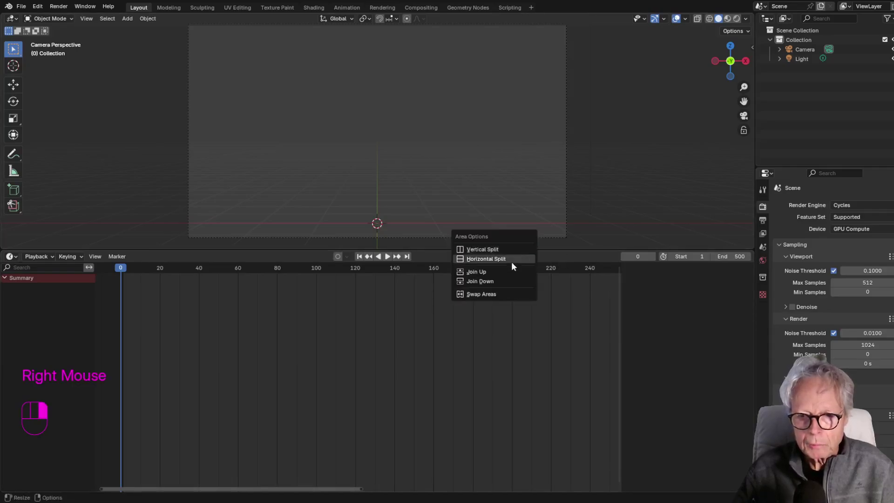
click(498, 281)
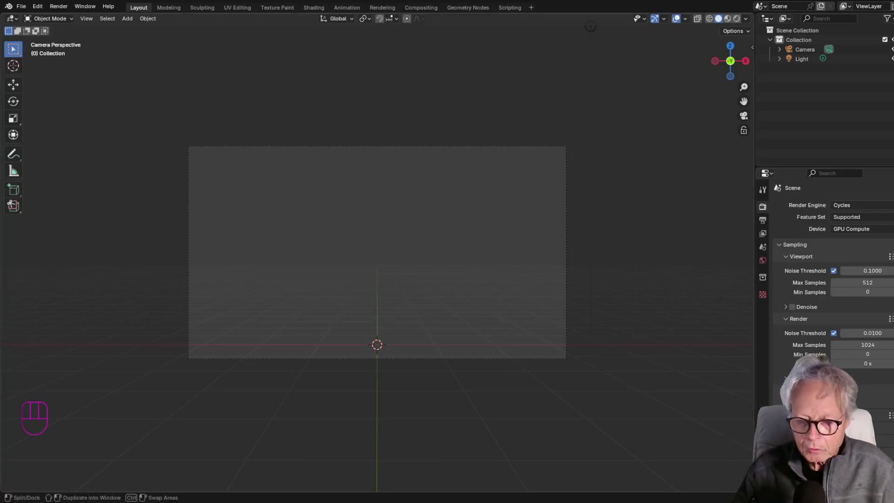
- Split the 3D viewport horizontally near its middle, and split each half vertically to form a two-by-two grid of viewports
drag(753, 491, 754, 272)
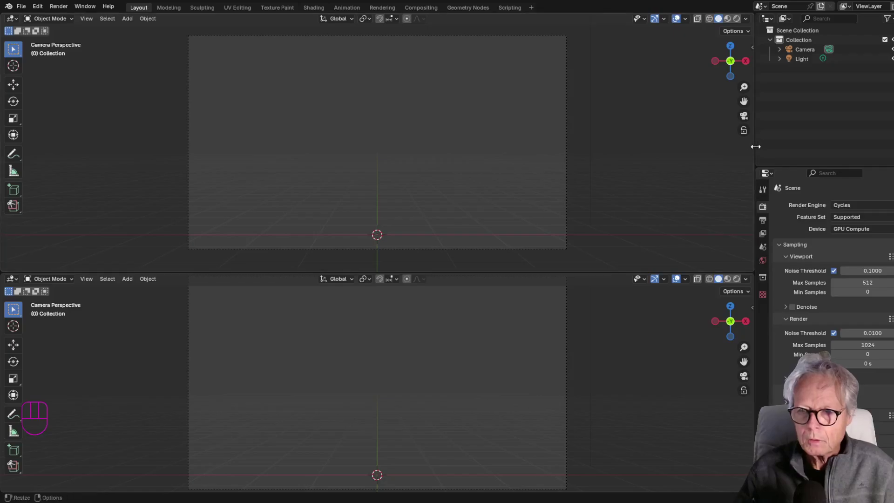
drag(755, 266, 378, 159)
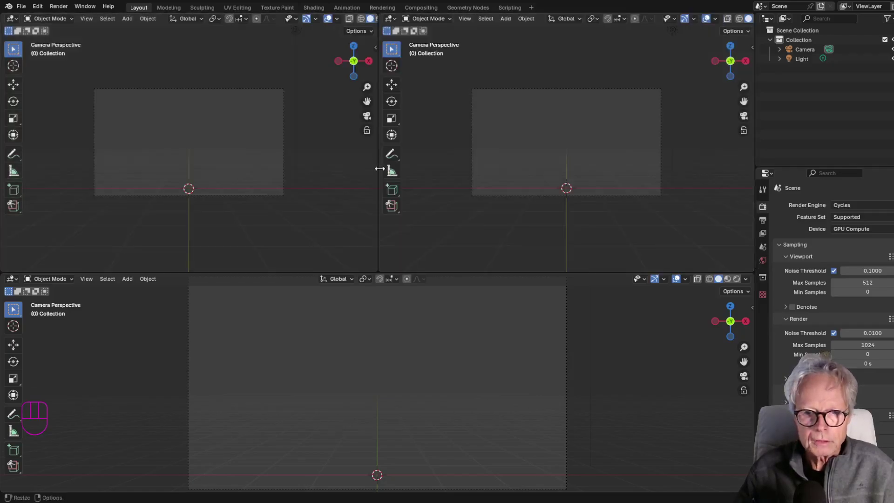
drag(755, 275, 379, 407)
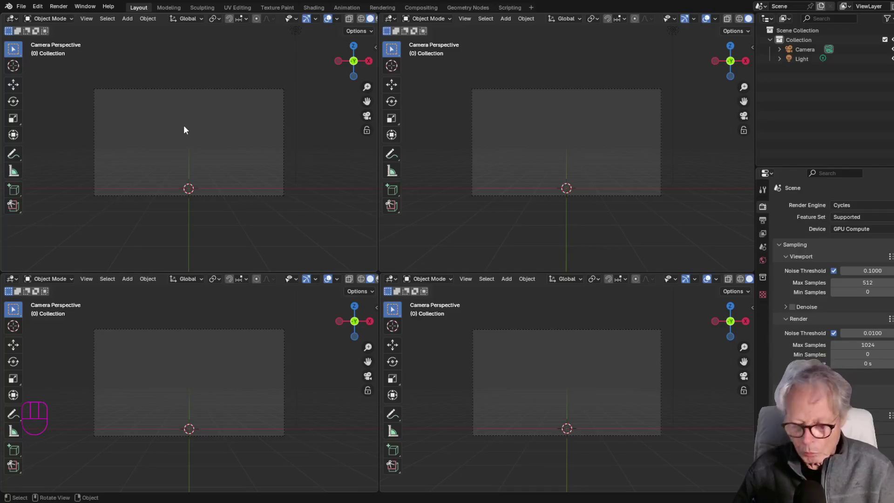
- Keep the first viewport in camera view and set the other three to Front, Right and Top orthographic views
key(KP_0)
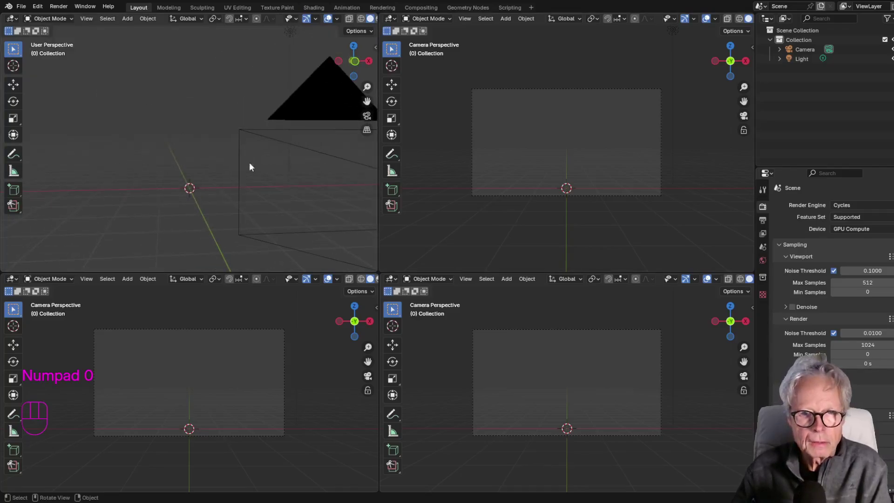
key(KP_0)
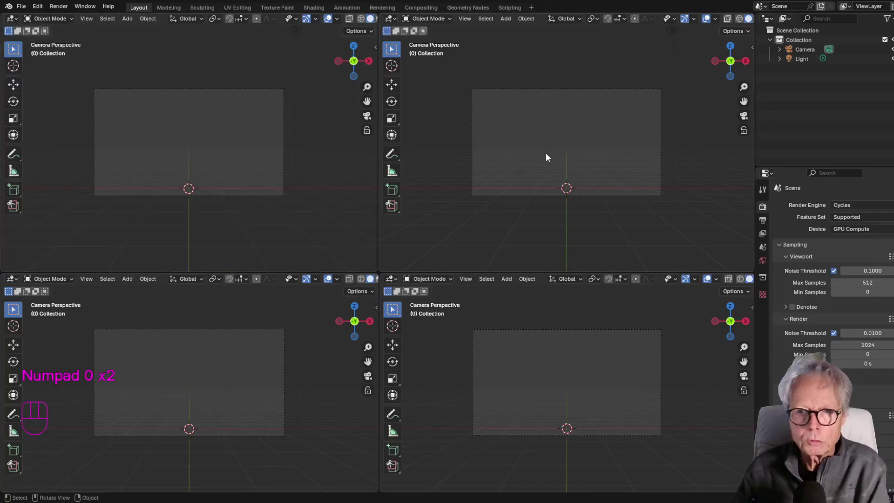
key(KP_1)
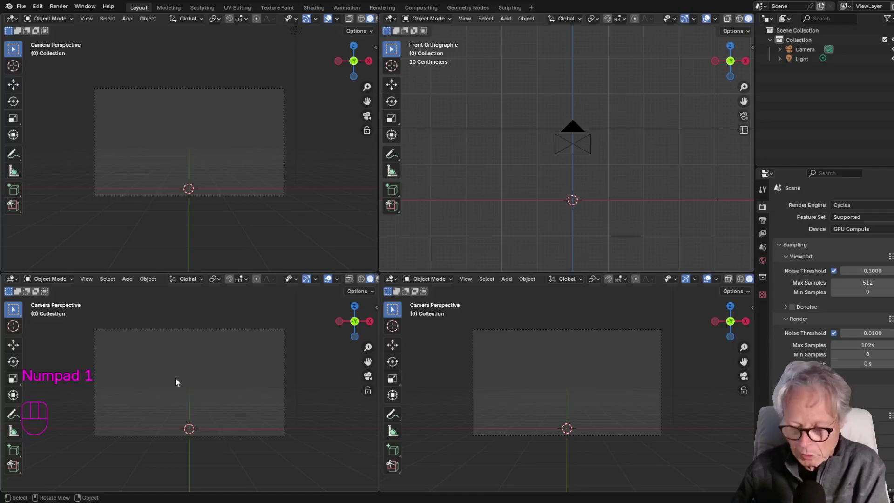
key(KP_3)
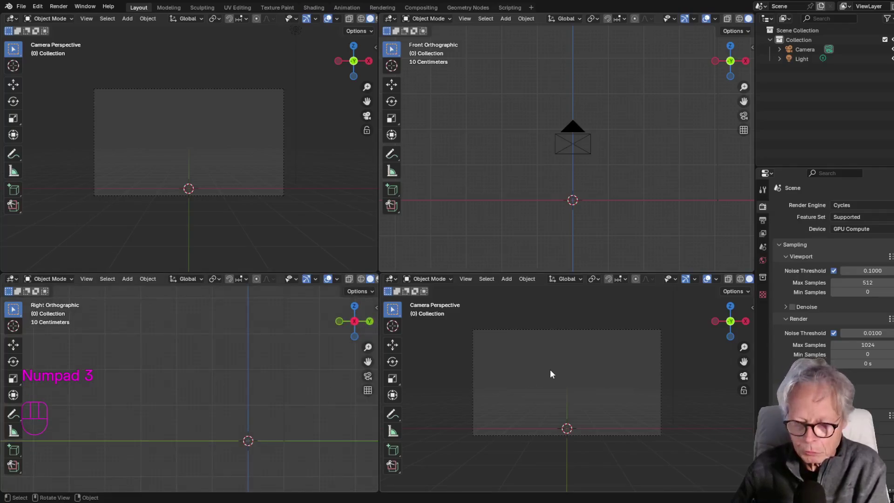
key(KP_7)
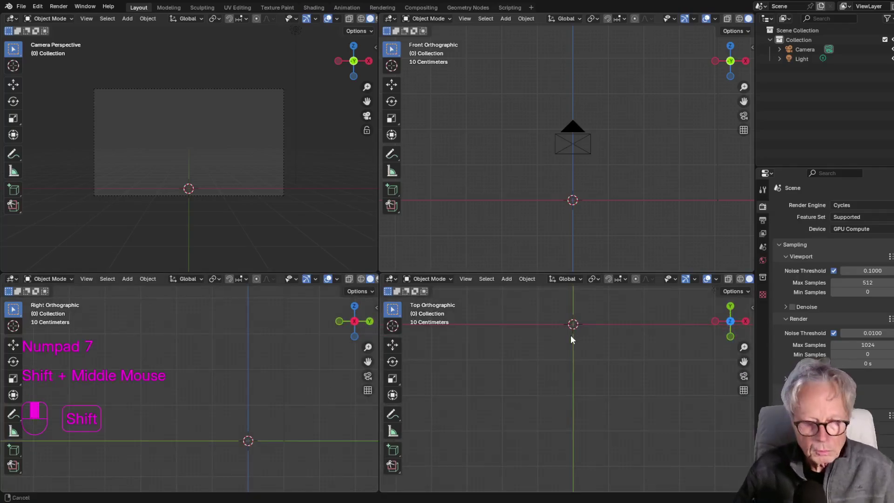
shift+middle_drag(573, 339, 569, 423)
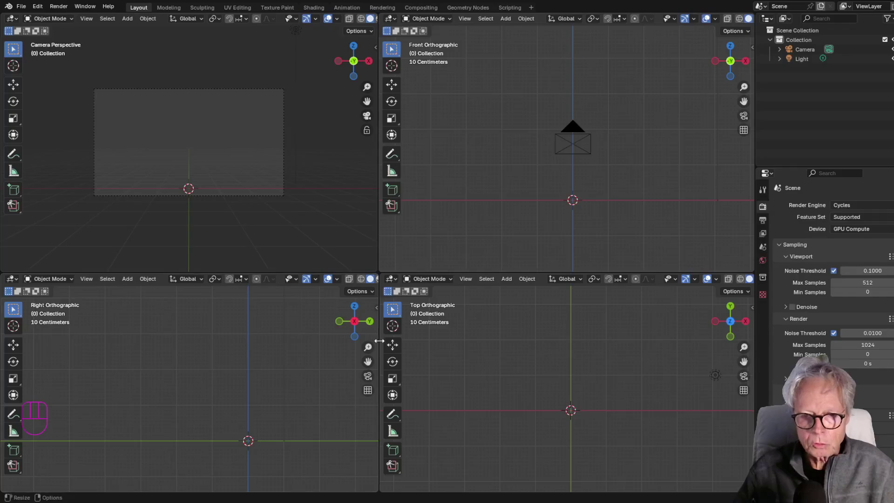
- Join the four viewports back into one large viewport, keeping the Front Orthographic view
mouse_move(379, 339)
mouse_down()
mouse_move(389, 339)
mouse_move(379, 342)
mouse_up()
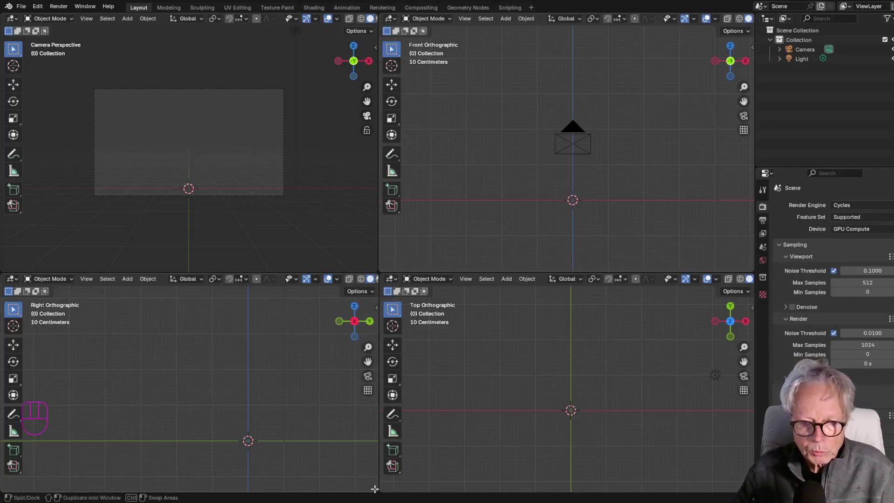
drag(374, 488, 394, 493)
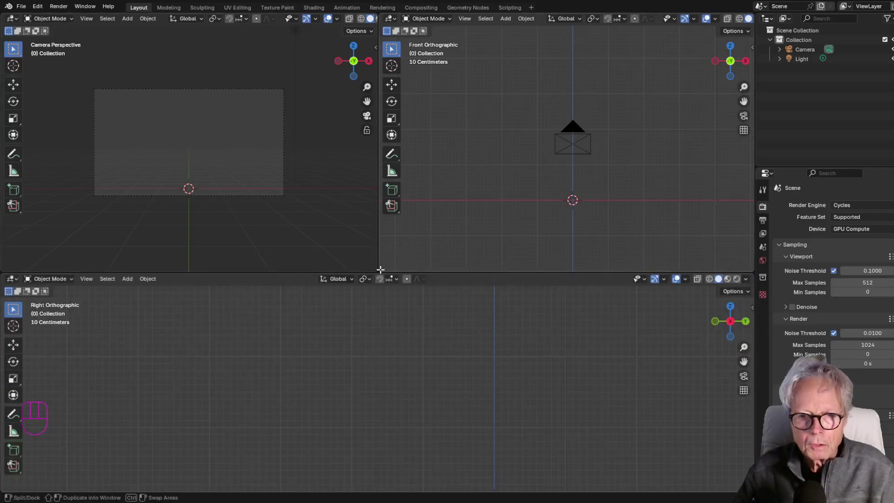
drag(381, 270, 375, 269)
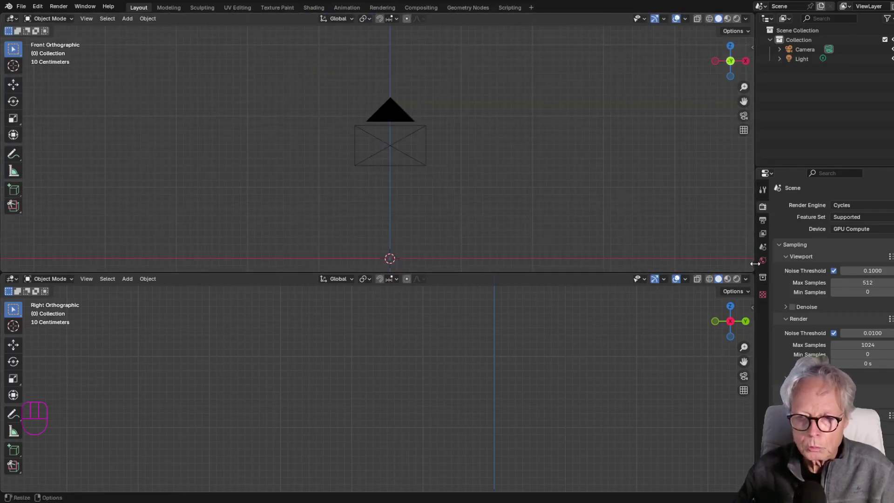
drag(751, 268, 748, 301)
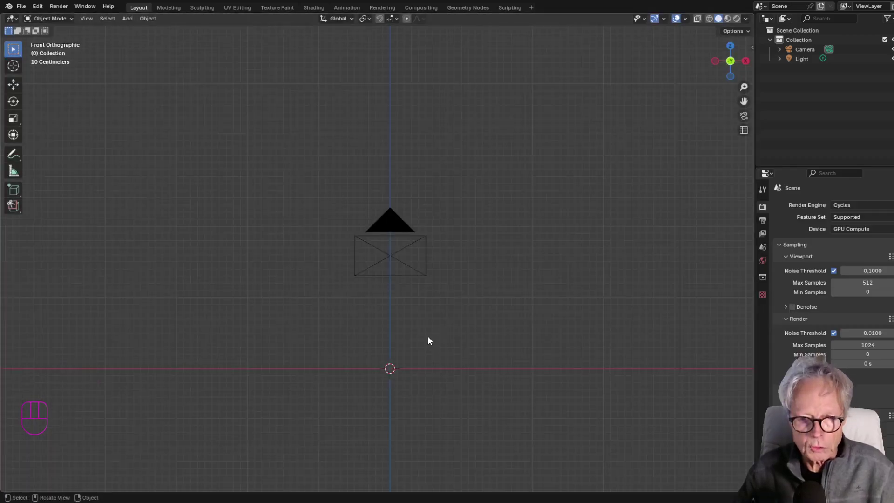
- Add a mesh cube at the 3D cursor on the world origin
shift+middle_drag(448, 329, 446, 203)
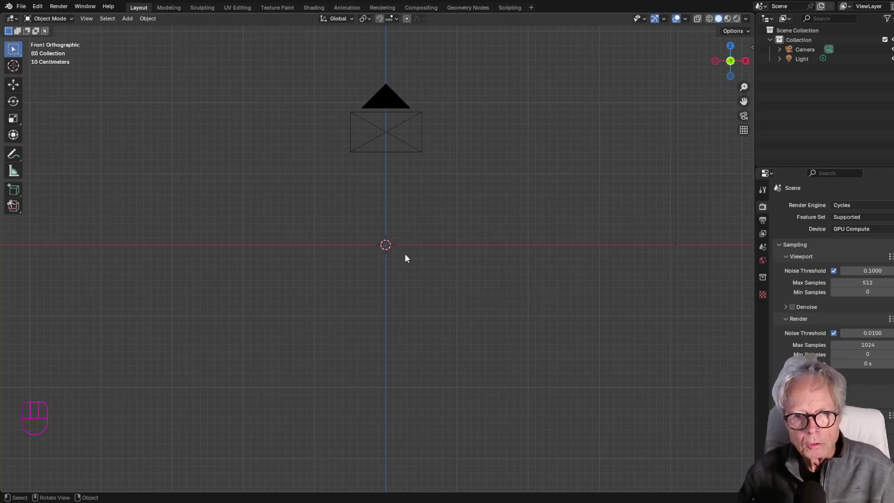
click(147, 19)
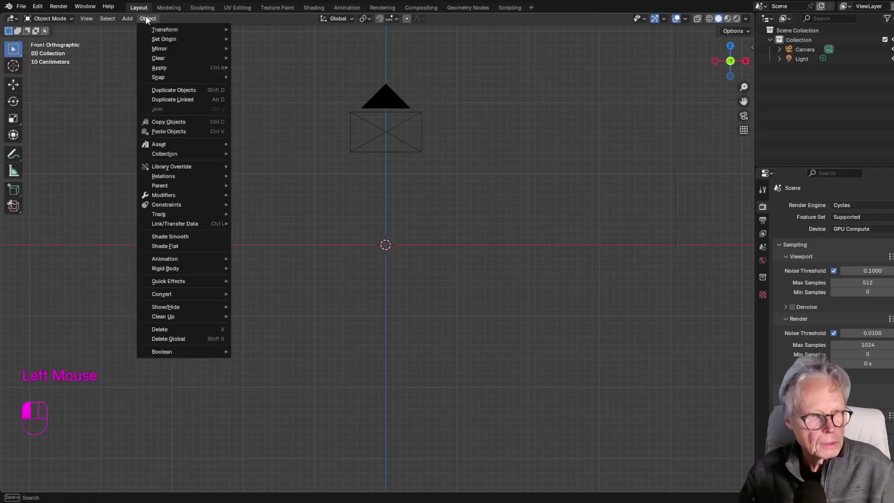
mouse_move(128, 18)
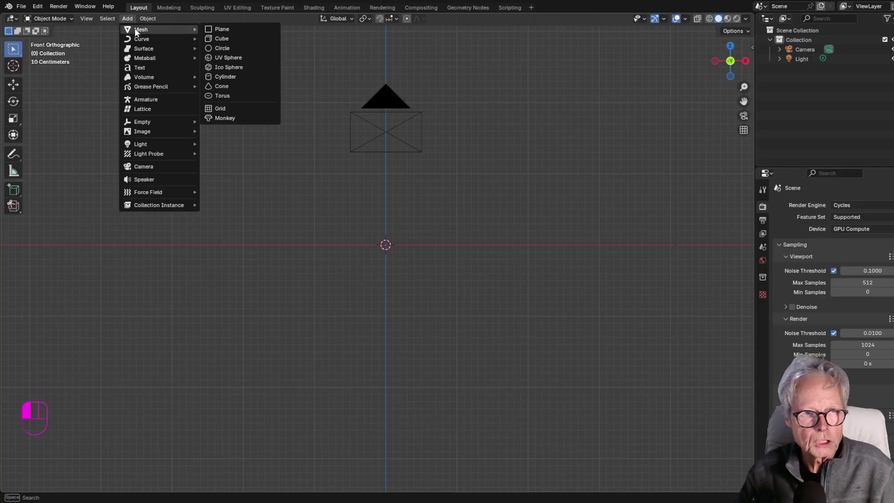
click(222, 39)
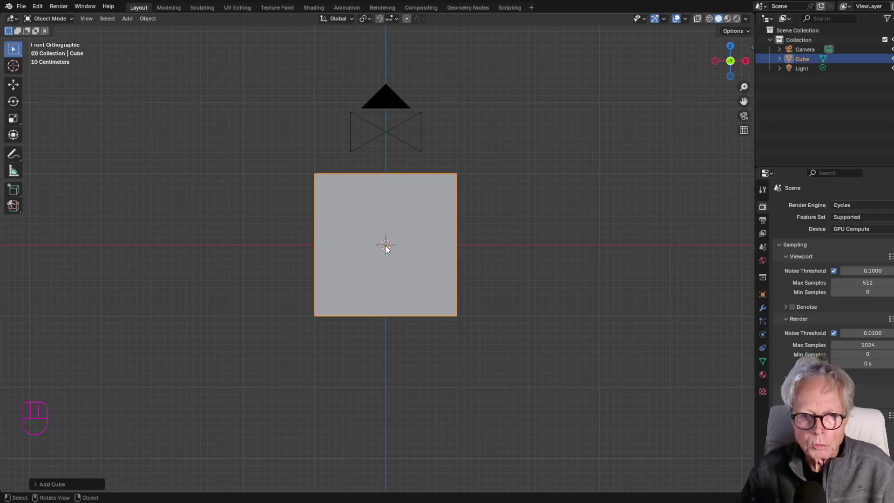
- Place the 3D cursor in empty space left of the cube and add a second mesh cube there
click(13, 68)
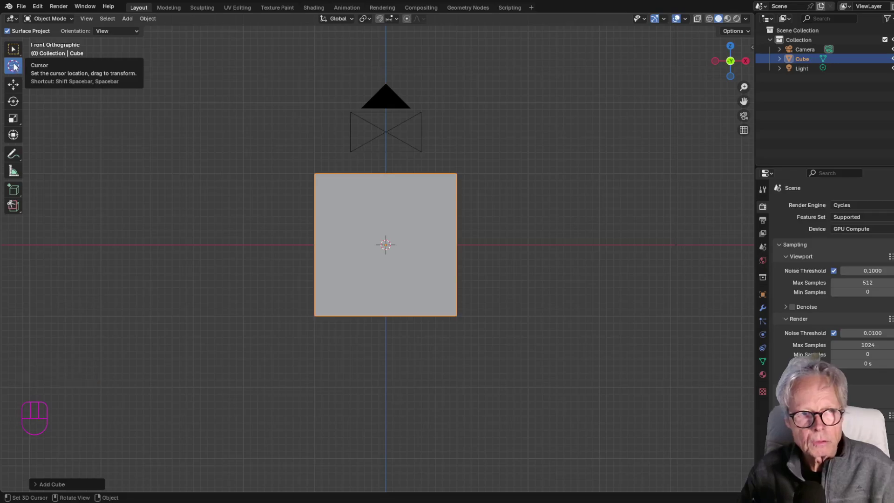
click(208, 215)
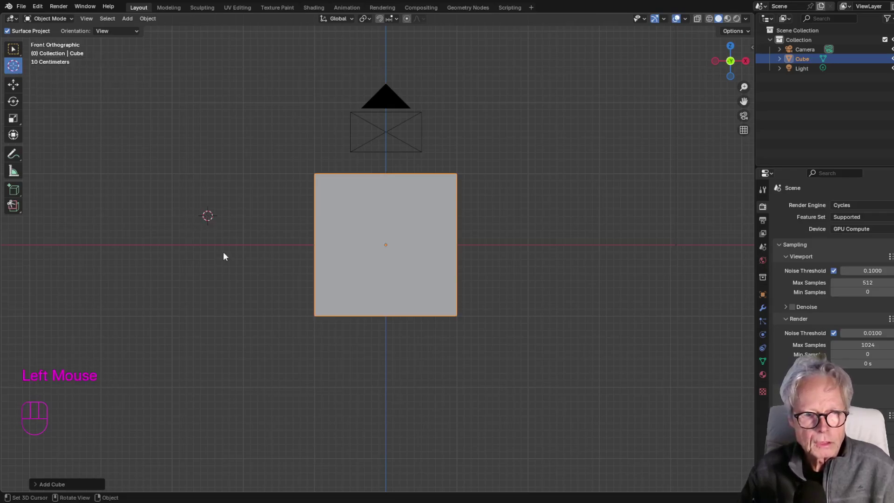
click(148, 18)
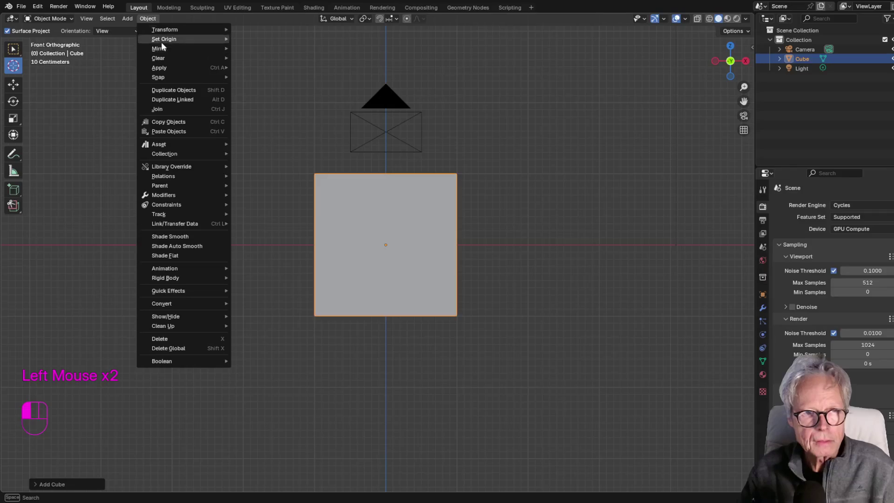
mouse_move(128, 18)
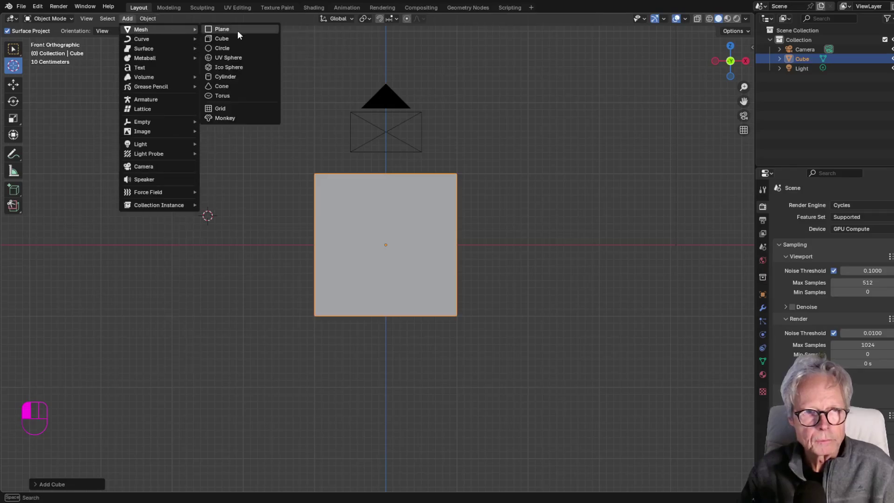
click(228, 39)
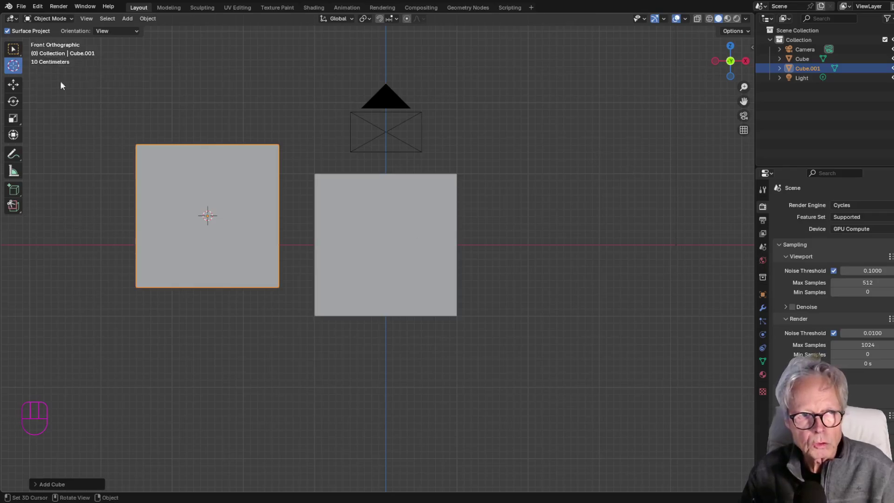
- Place the 3D cursor above and to the right of the first cube and add a UV sphere there
click(600, 174)
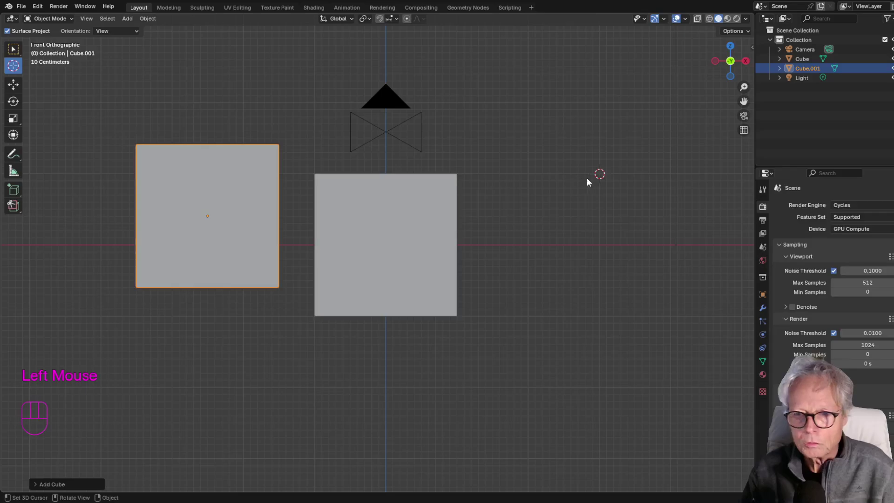
click(127, 18)
mouse_move(135, 31)
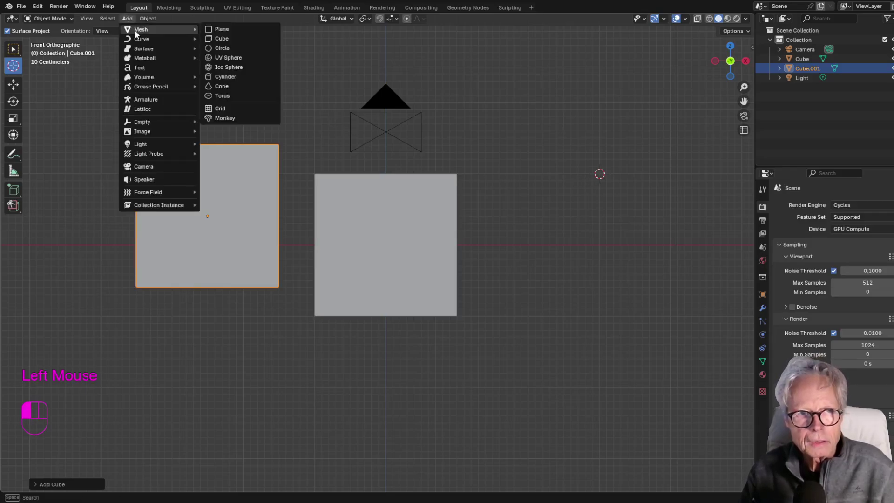
click(234, 58)
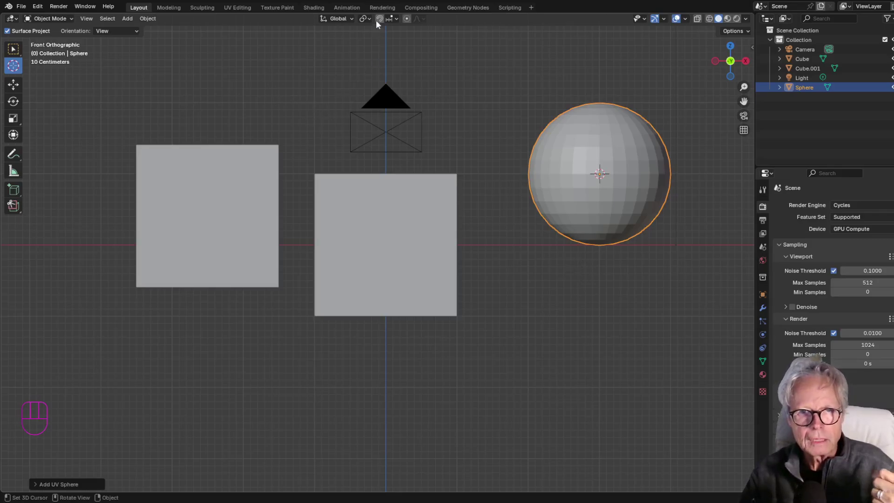
- Look through the object types available to add and the Edit options
click(127, 19)
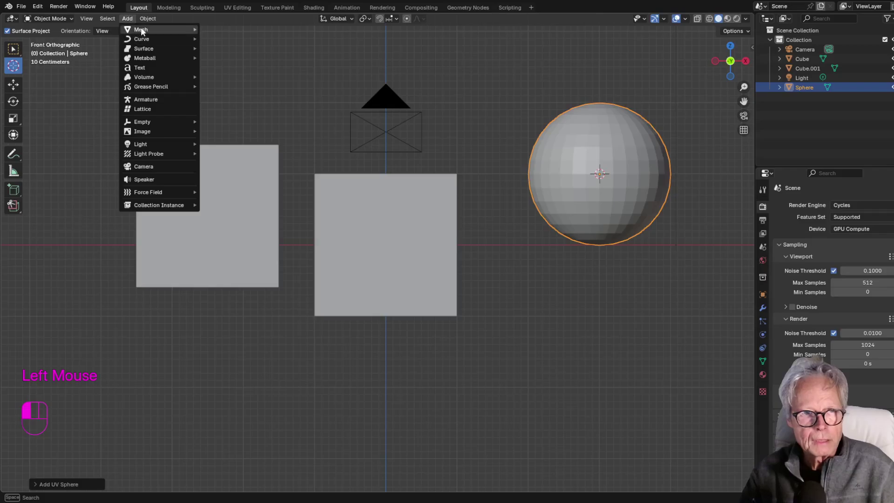
mouse_move(140, 27)
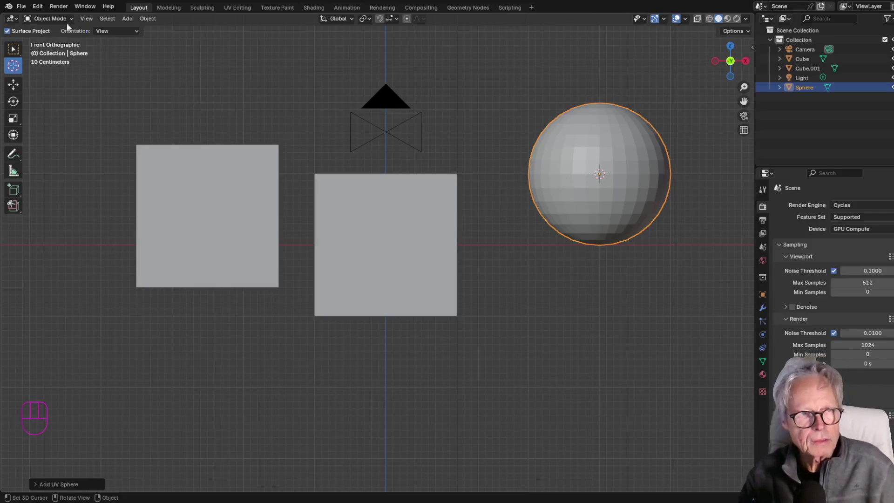
click(40, 6)
click(64, 139)
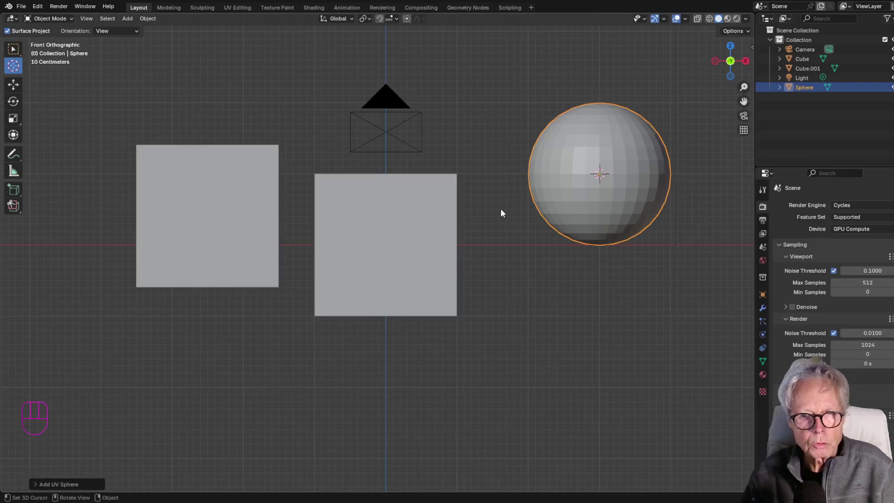
- Switch from the Cursor tool back to the Select Box tool
click(13, 48)
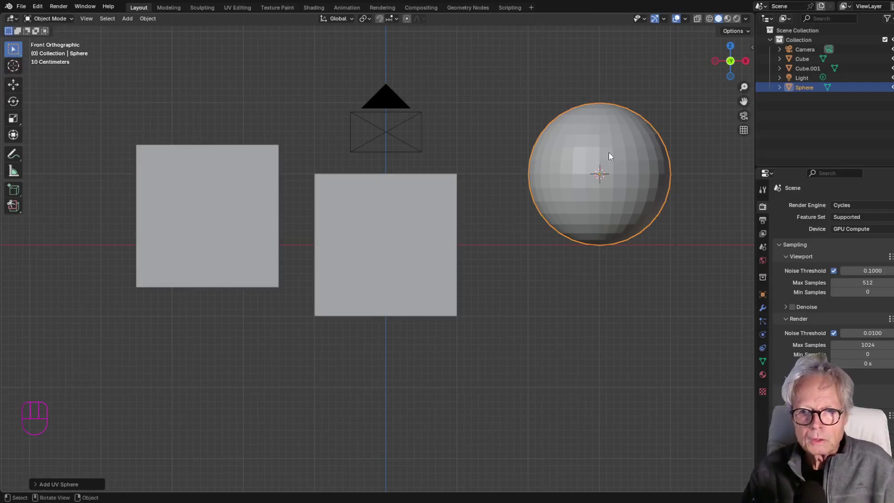
- Select the sphere, the middle cube and the left cube individually in turn, finishing with the middle cube
drag(608, 162, 542, 183)
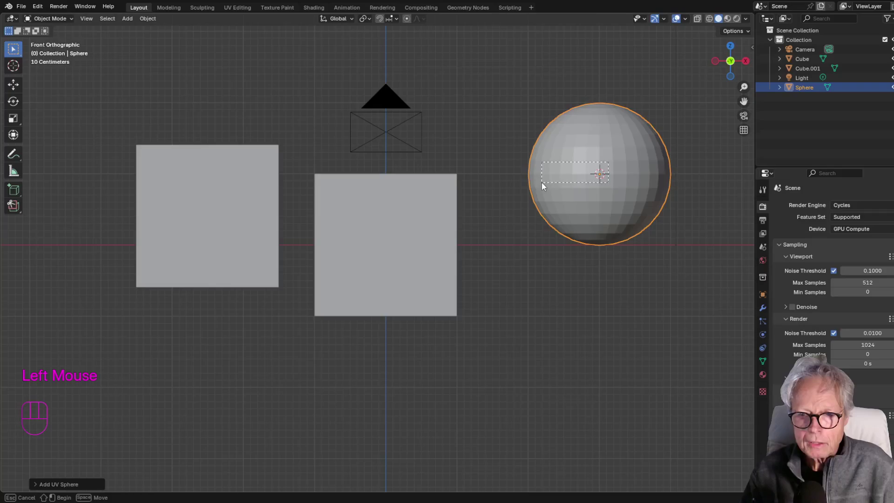
click(600, 176)
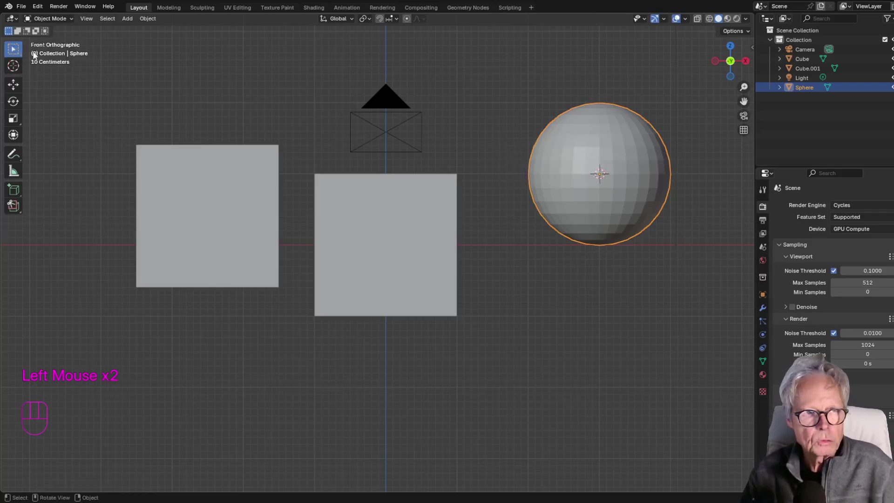
drag(611, 144, 589, 154)
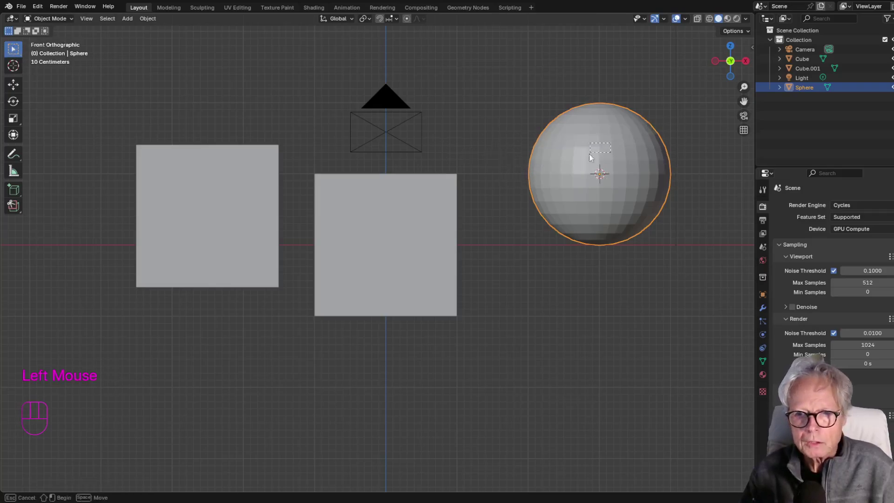
click(340, 254)
click(180, 242)
click(407, 213)
drag(224, 228, 206, 231)
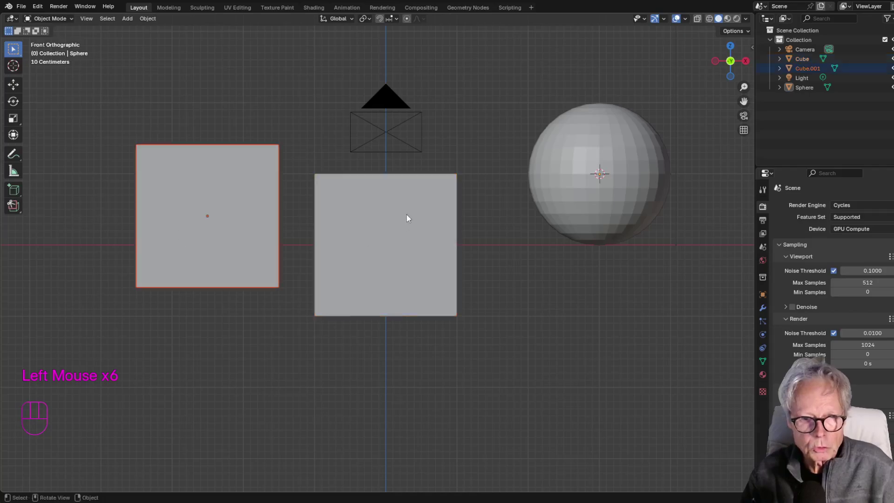
click(407, 215)
click(589, 206)
click(359, 287)
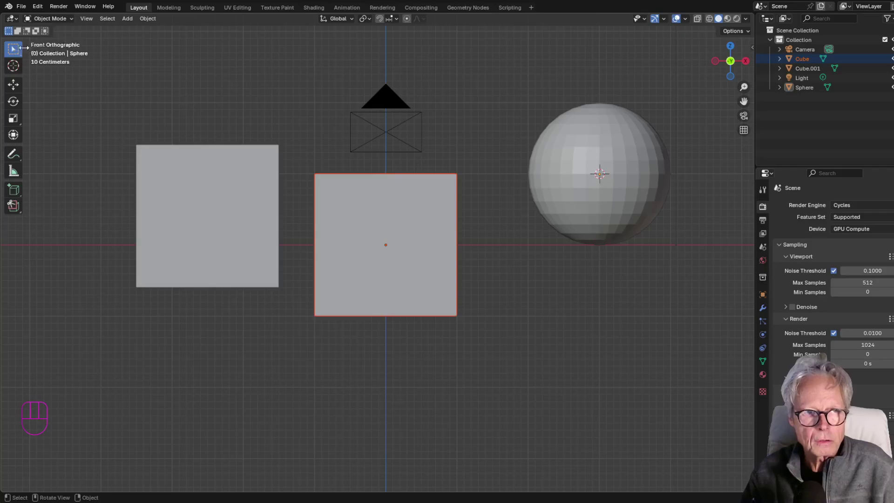
- Box-select different groups of objects, clear the selection, and box-select only the middle cube
drag(289, 152, 483, 353)
drag(120, 86, 329, 359)
click(181, 76)
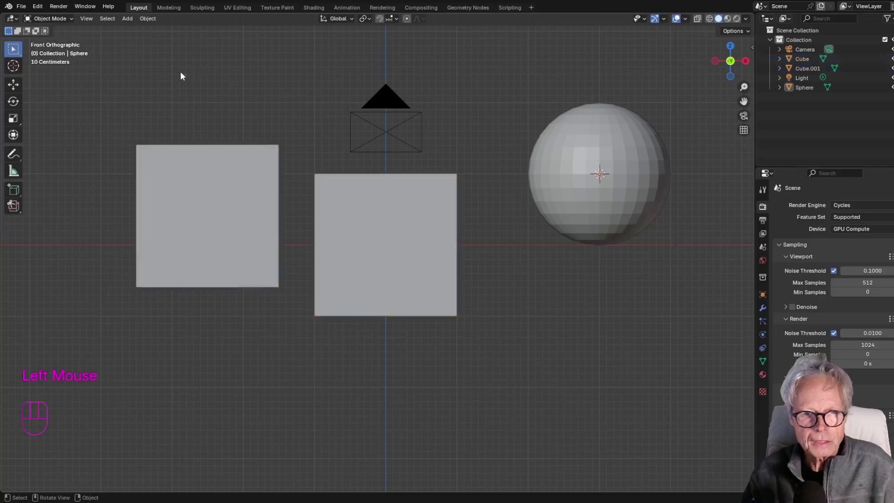
drag(194, 62, 586, 247)
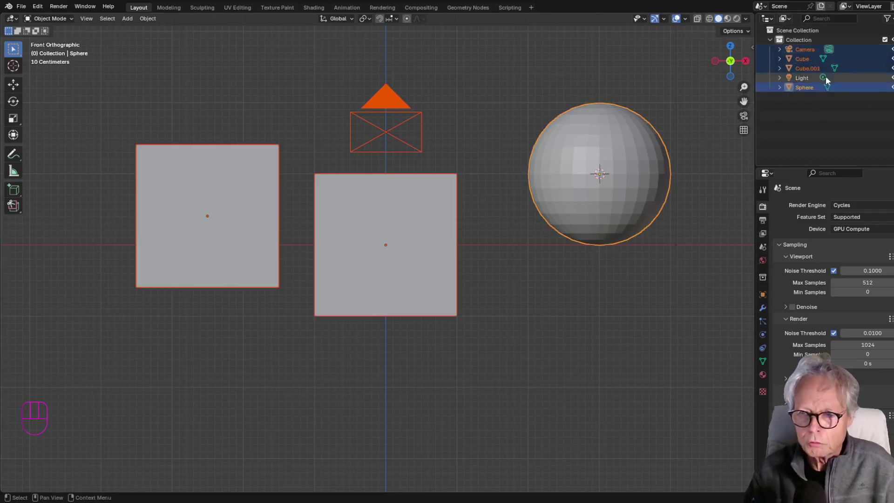
click(464, 323)
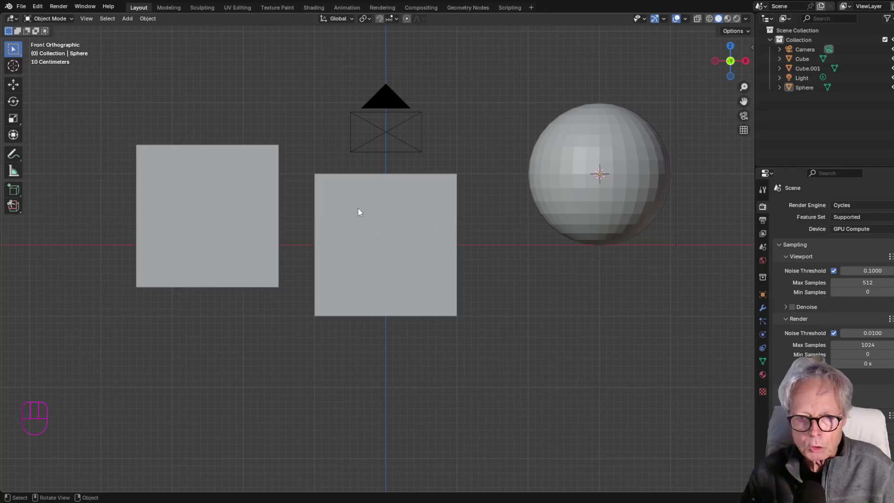
drag(358, 208, 451, 316)
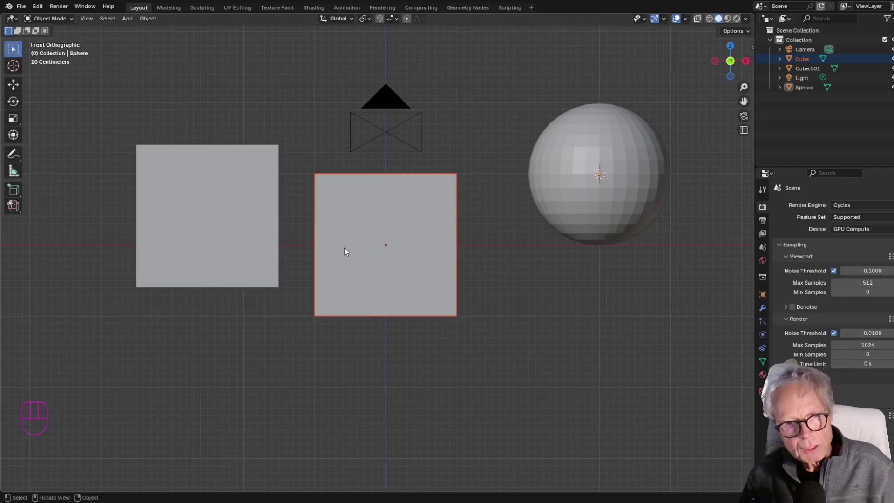
- Widen the viewport's toolbar so that the tool names are shown
click(22, 97)
drag(23, 96, 88, 186)
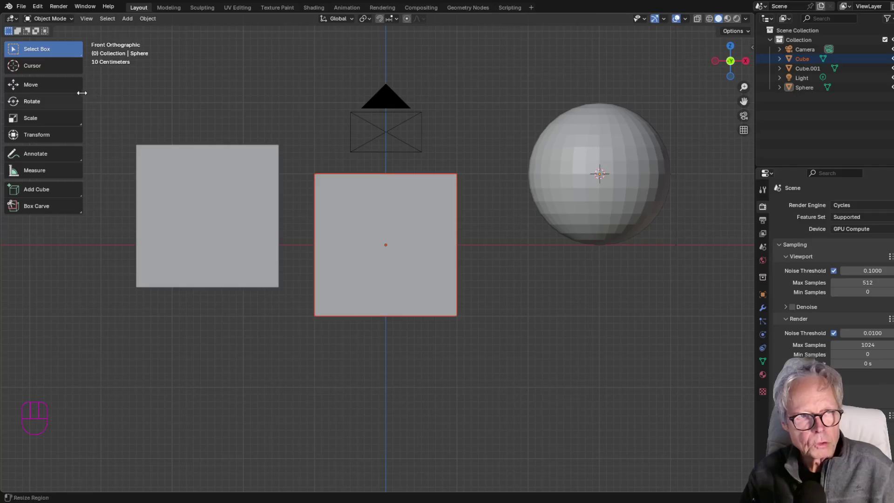
mouse_move(82, 92)
mouse_down()
mouse_move(20, 92)
mouse_move(85, 108)
mouse_up()
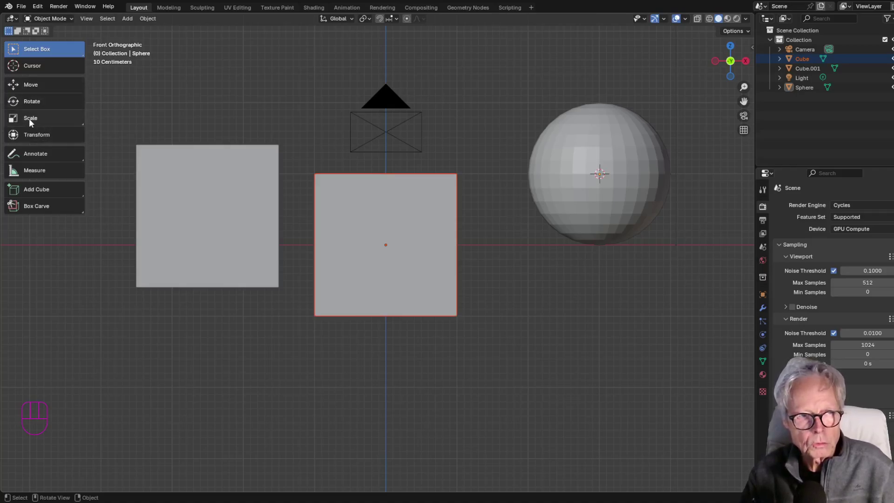
- Shift the middle cube slightly to the left with the Move tool's axis and plane handles
click(17, 87)
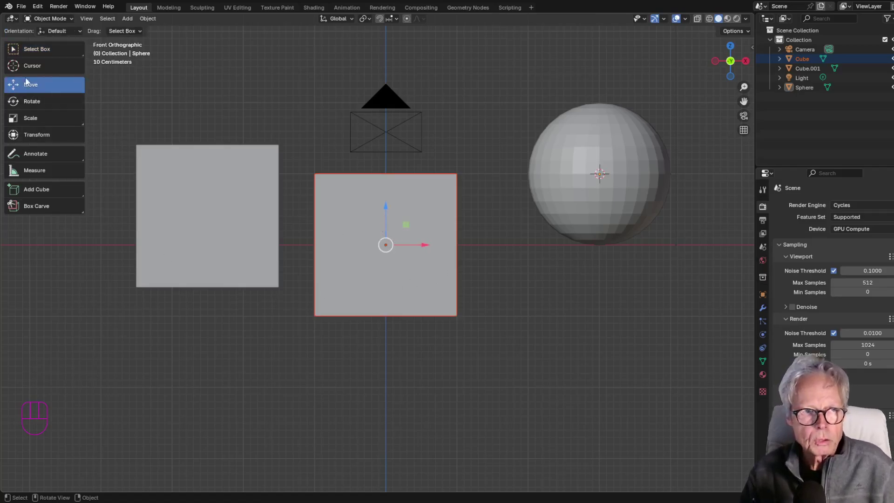
click(28, 81)
click(32, 85)
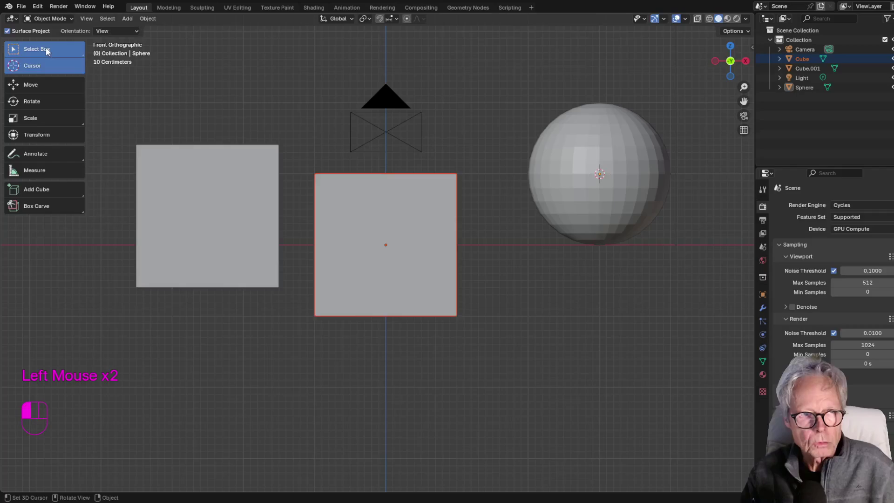
click(32, 86)
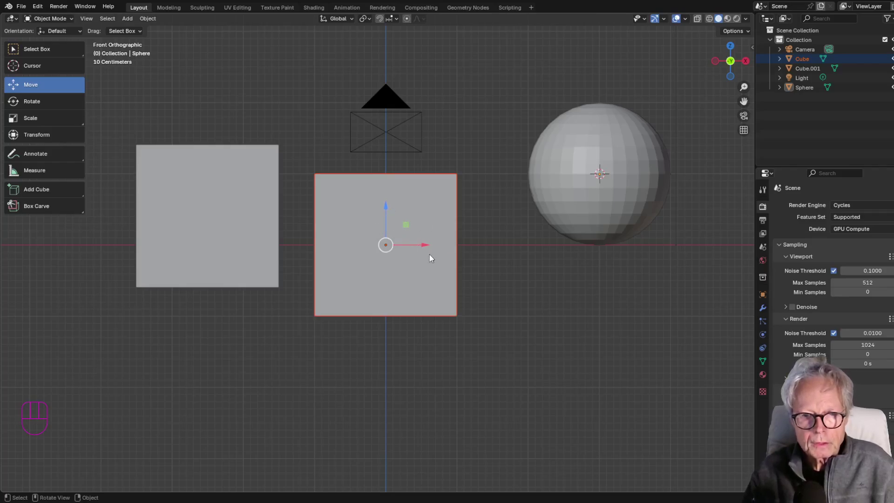
mouse_move(422, 239)
mouse_down()
mouse_move(513, 241)
mouse_move(423, 235)
mouse_up()
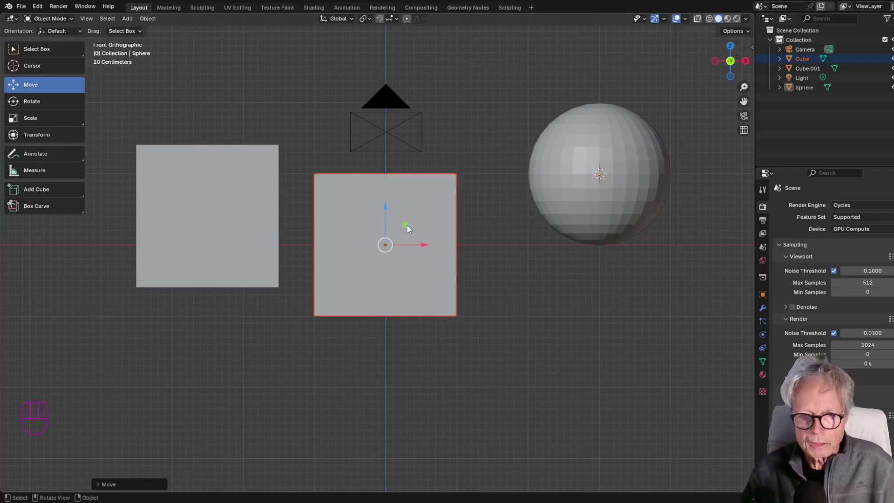
mouse_move(406, 225)
mouse_down()
mouse_move(484, 328)
mouse_move(533, 327)
mouse_move(455, 294)
mouse_move(326, 374)
mouse_move(441, 268)
mouse_move(419, 300)
mouse_move(416, 234)
mouse_move(401, 226)
mouse_up()
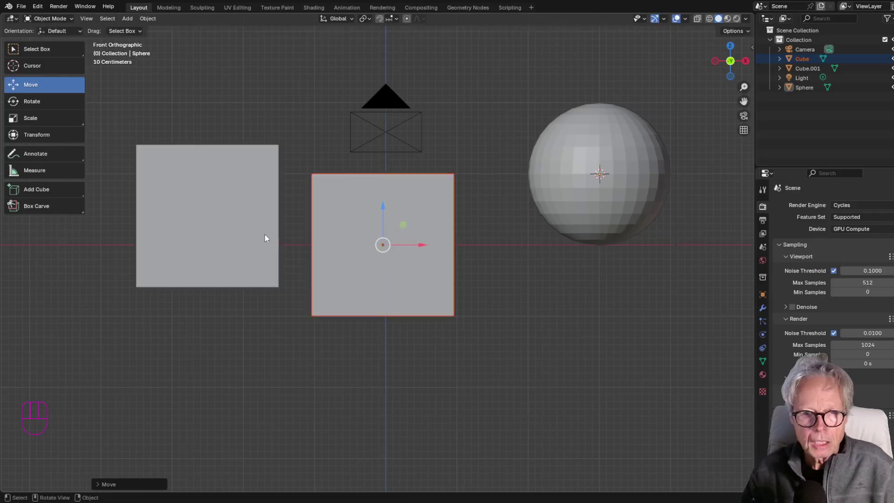
- Nudge the left cube slightly left and the sphere slightly down and left within the front view plane
click(265, 237)
drag(227, 196, 225, 196)
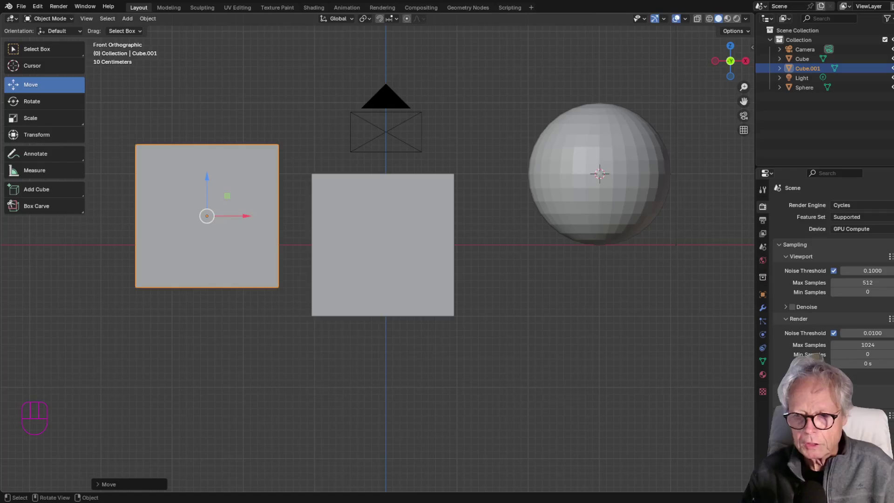
click(579, 189)
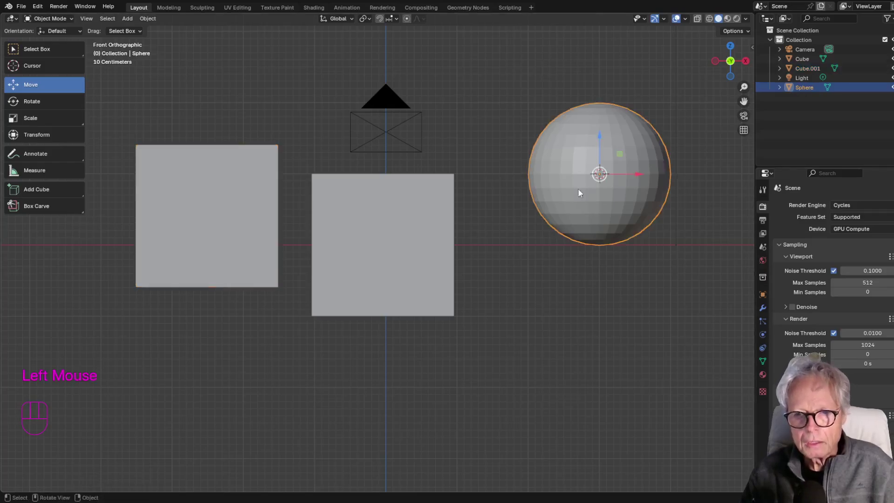
drag(619, 153, 615, 158)
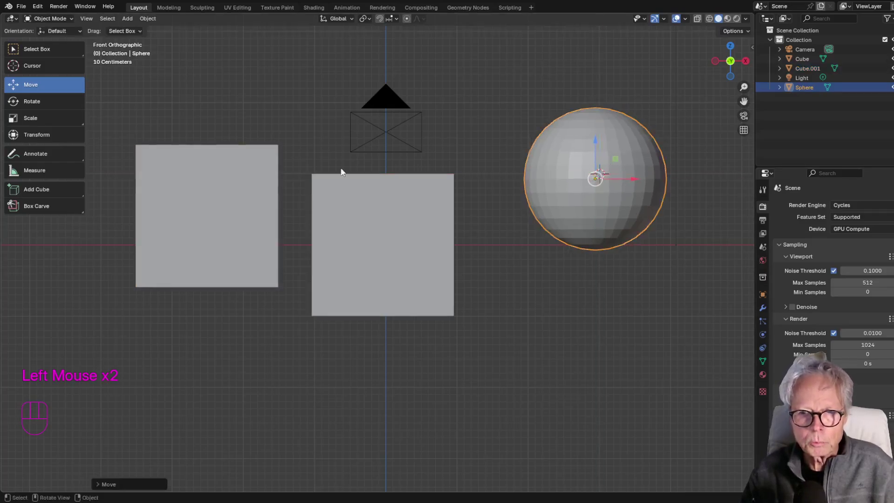
- Scale the sphere into an upright oval, then move it down beside the middle cube and rotate it
click(34, 49)
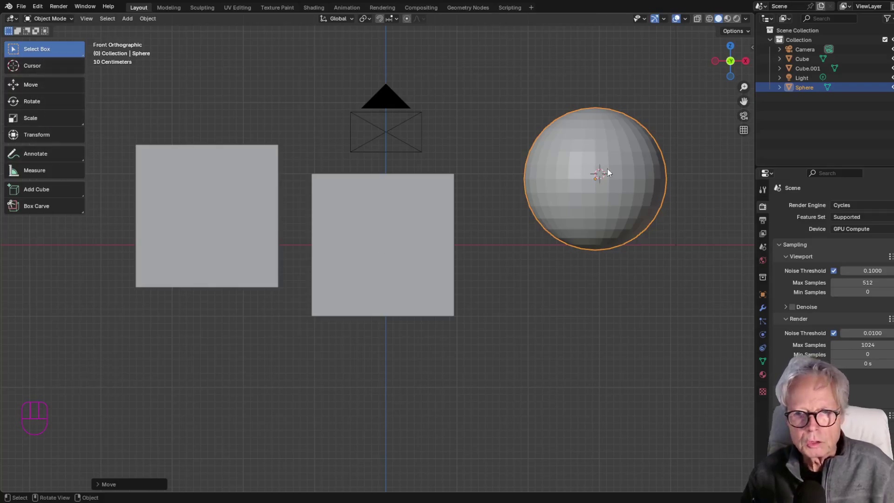
click(29, 116)
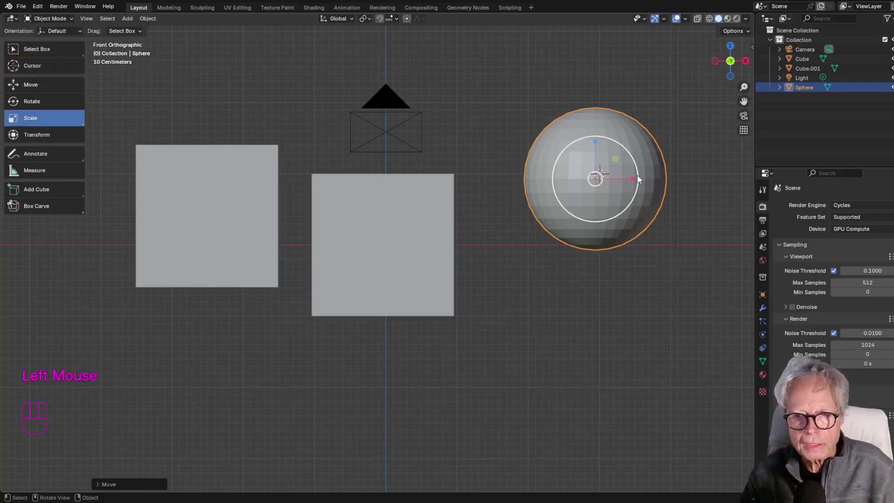
mouse_move(633, 179)
mouse_down()
mouse_move(610, 180)
mouse_move(621, 184)
mouse_up()
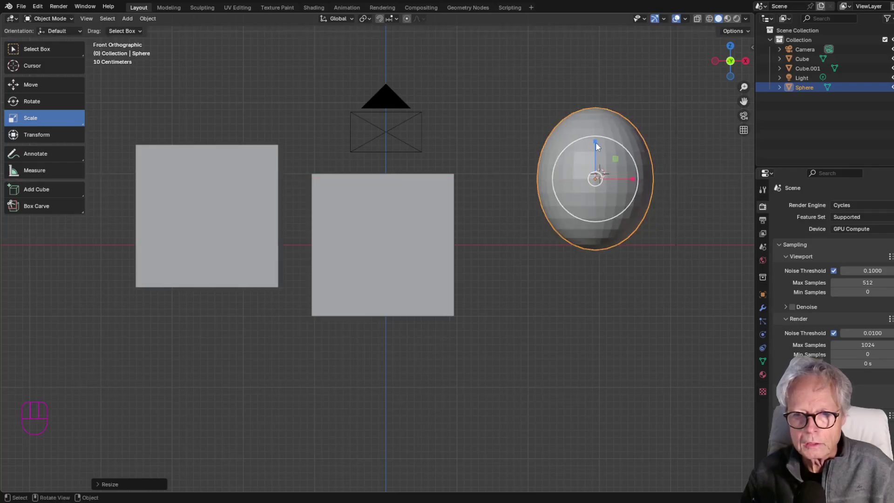
drag(597, 142, 549, 265)
click(38, 84)
click(39, 101)
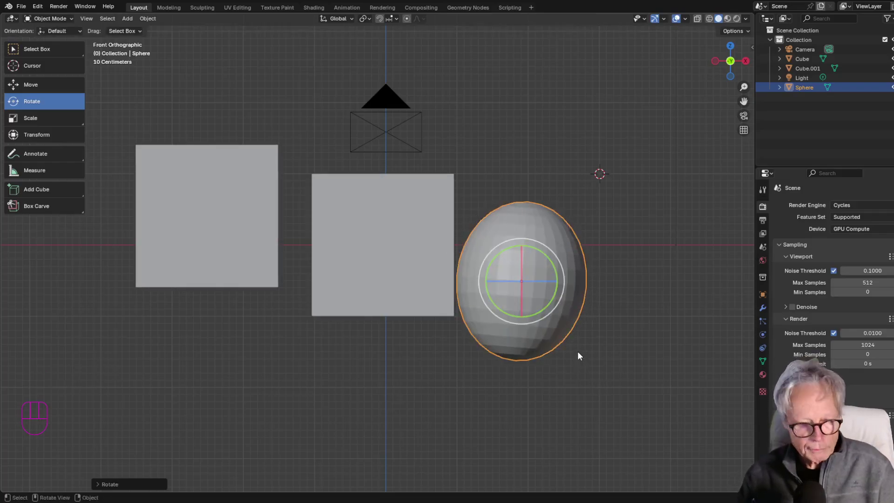
- Undo the sphere's rotation, move and scaling, back to when the left cube was selected
key(ctrl)
key(ctrl+z)
key(ctrl+z)
key(ctrl+z)
key(ctrl+z)
key(ctrl+z)
key(ctrl+z)
key(ctrl+z)
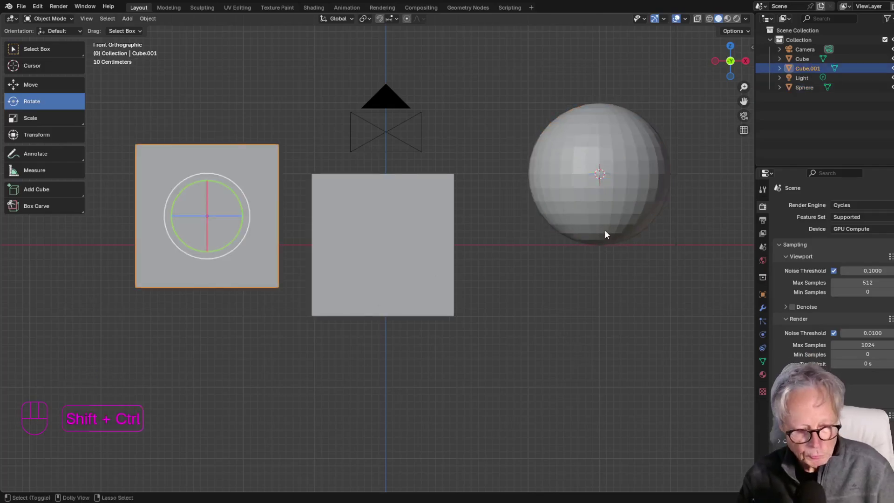
- Redo the undone sphere transformations
key(shift+ctrl+z)
key(shift+ctrl+z)
key(shift+ctrl+z)
key(shift+ctrl+z)
key(shift+ctrl+z)
key(shift+ctrl+z)
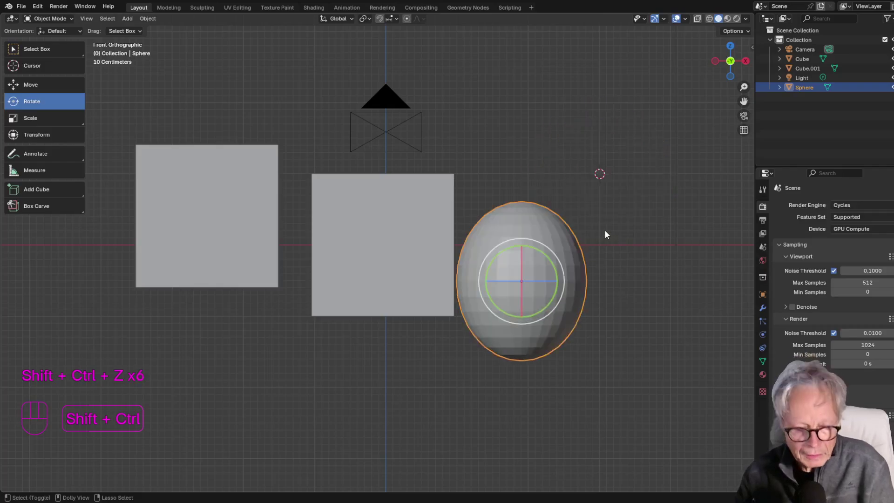
- Undo the sphere's transformations again, back to its original round shape and position
key(ctrl+z)
key(ctrl+z)
key(ctrl+z)
key(ctrl+z)
key(ctrl+z)
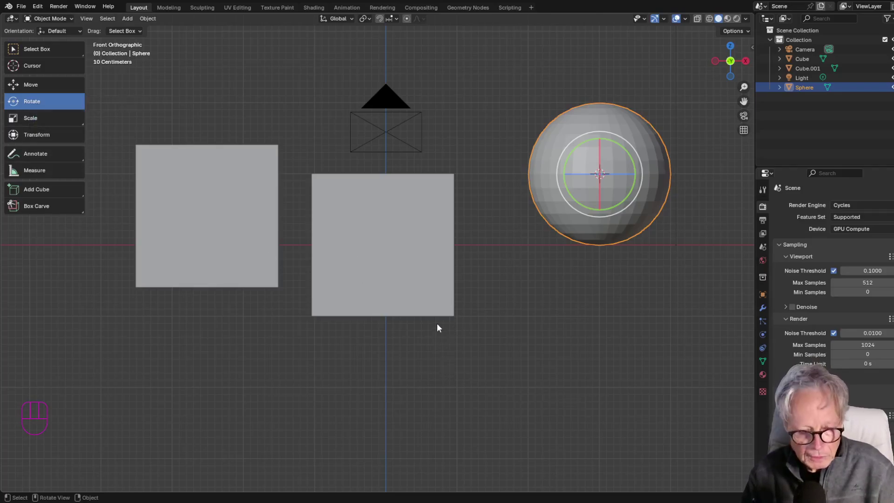
- Grab the middle cube and move it down and to the right, beneath the sphere
key(g)
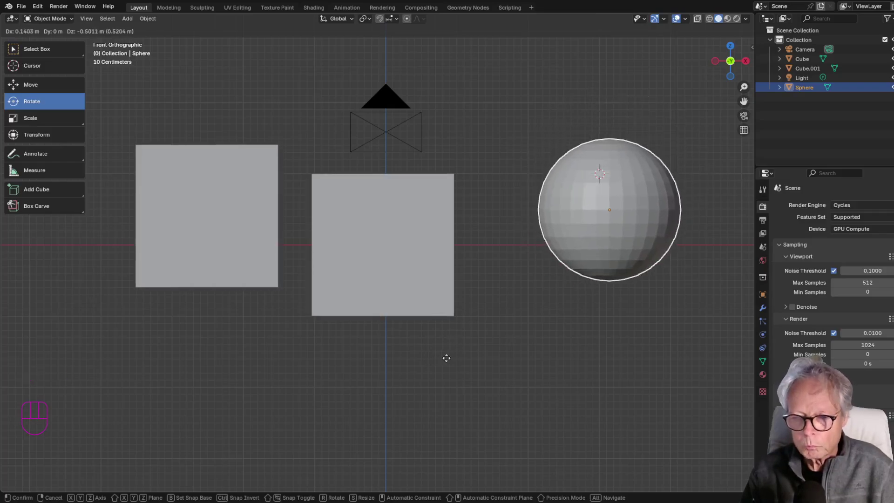
key(Escape)
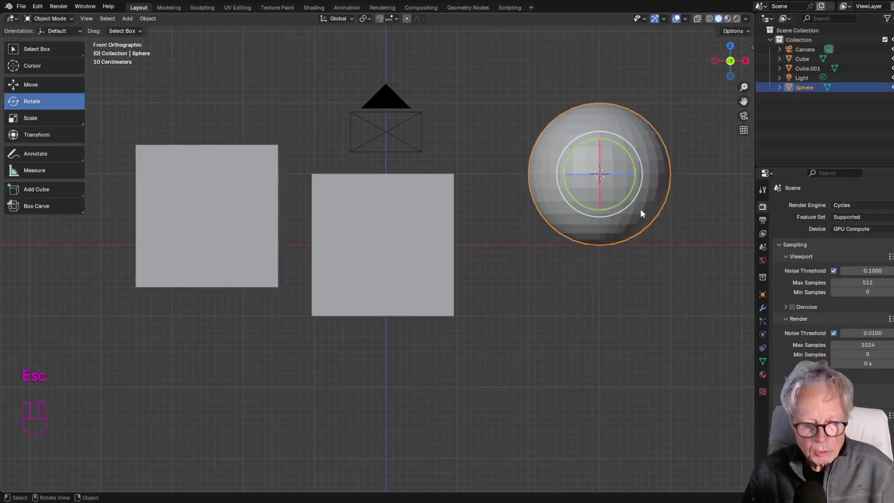
click(393, 243)
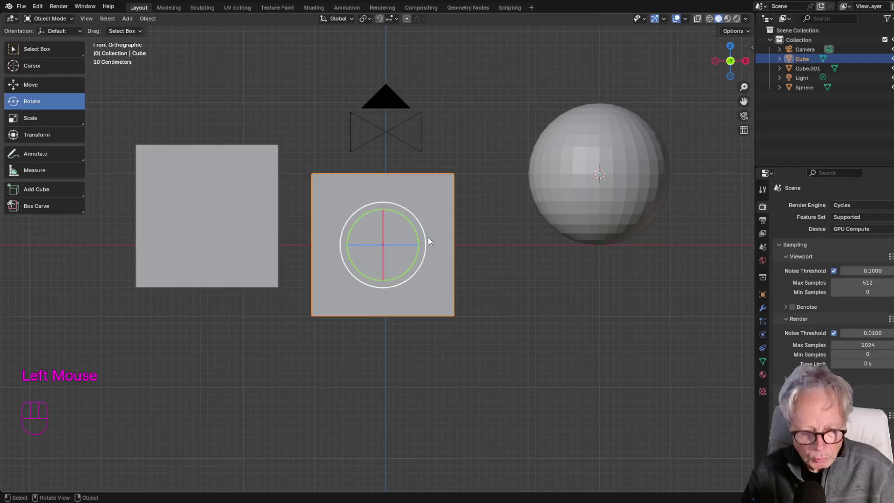
key(g)
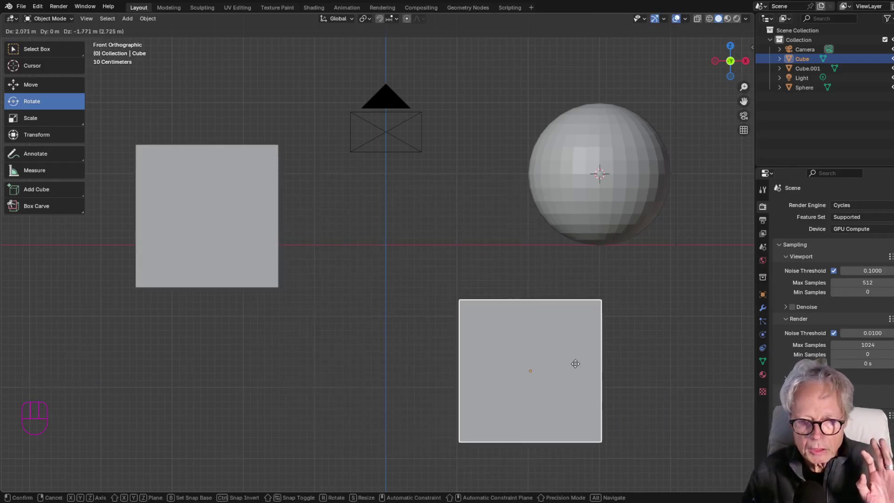
click(574, 376)
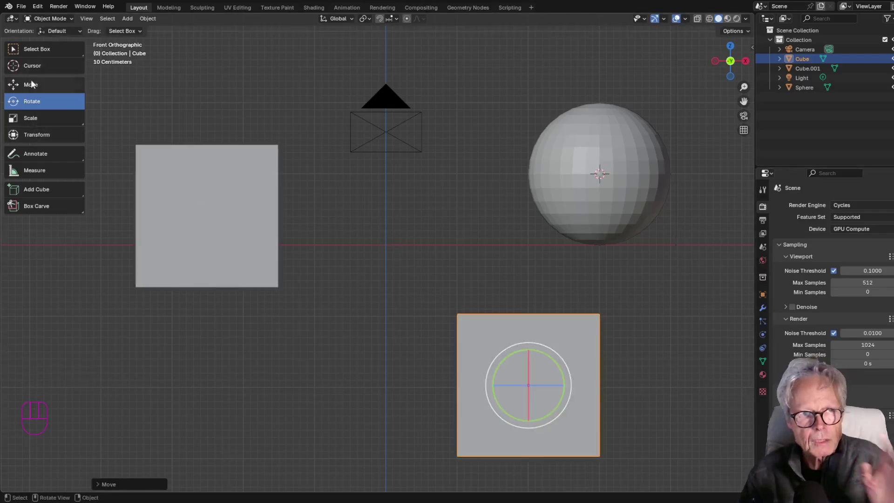
- Switch to the Select Box tool and narrow the toolbar so that only the tool icons show
click(44, 49)
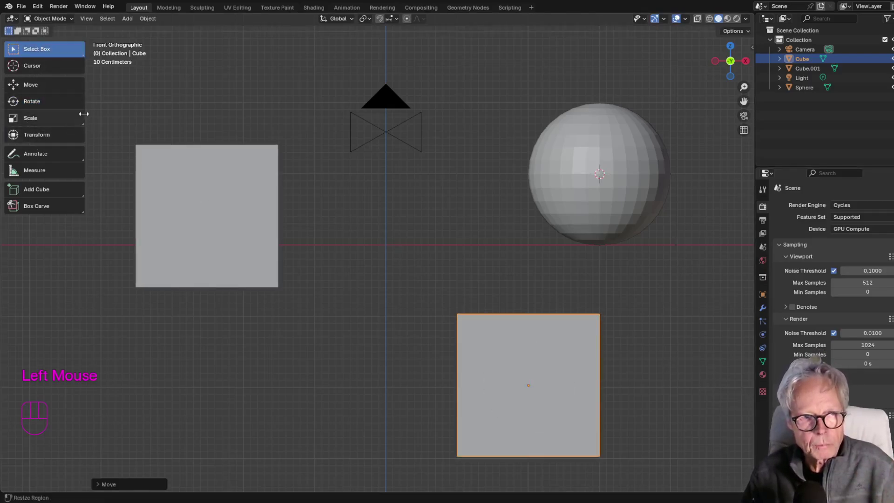
drag(84, 115, 25, 116)
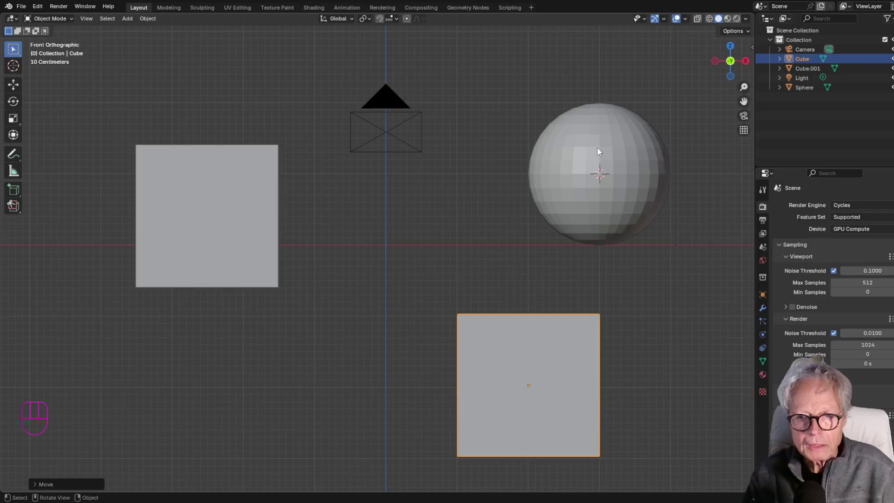
- Grab the sphere and move it down and left, to the left of the lowered cube
click(602, 171)
key(g)
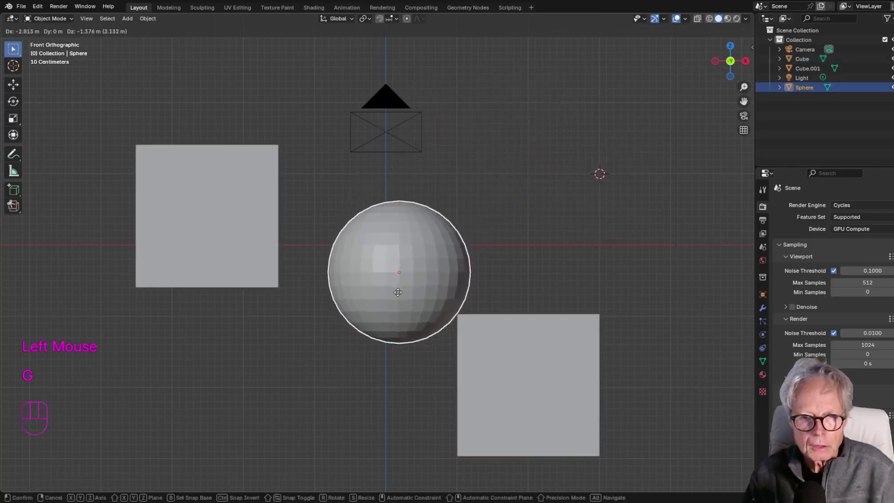
click(337, 381)
- Grab the upper-left cube and move it up and slightly right, well above the sphere
click(207, 207)
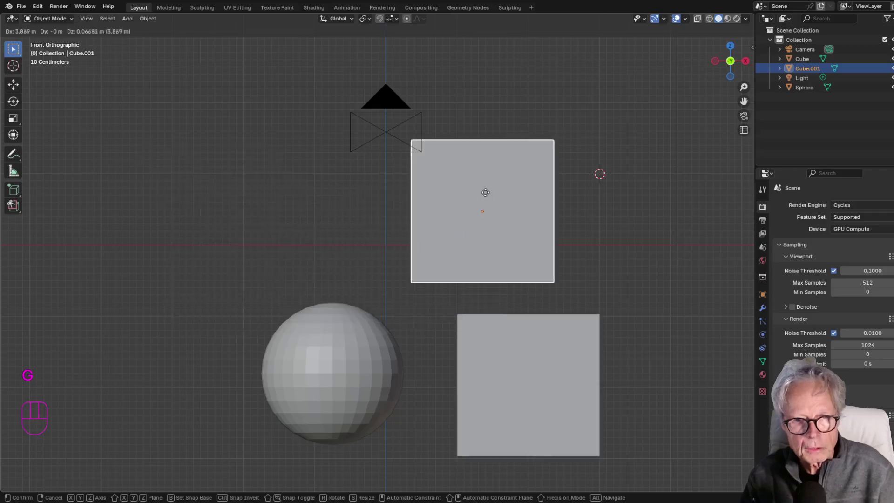
click(253, 137)
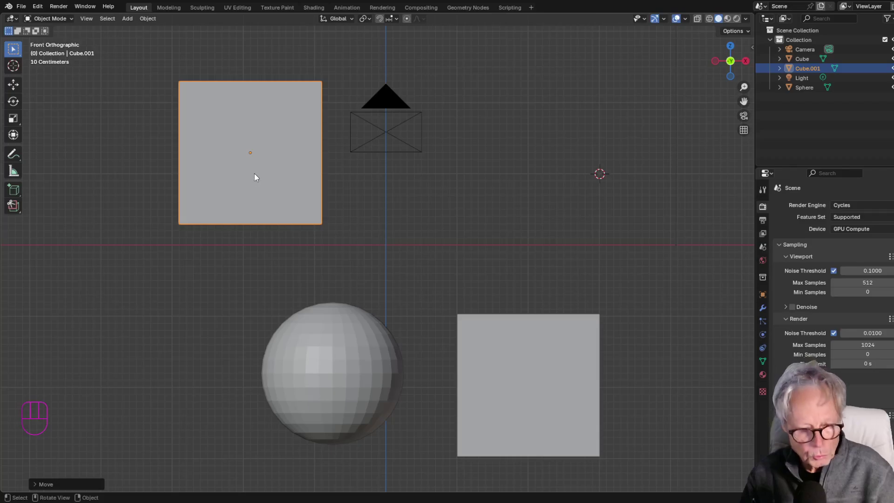
key(g)
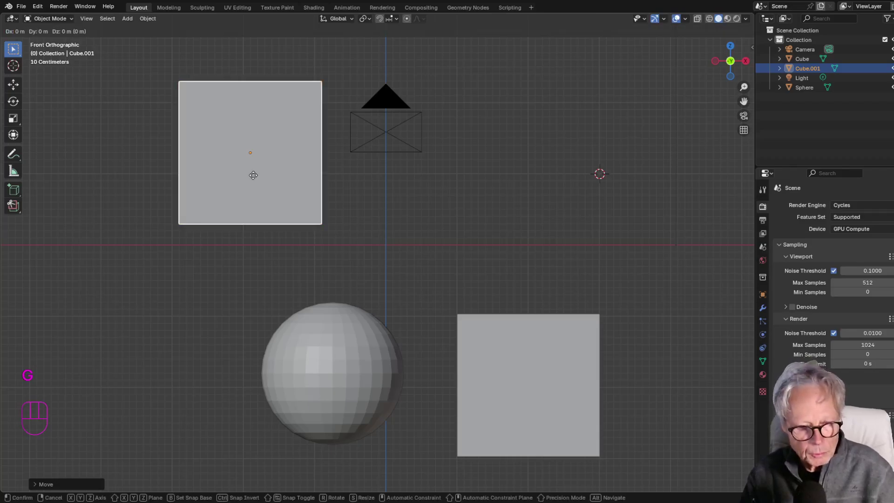
key(x)
key(y)
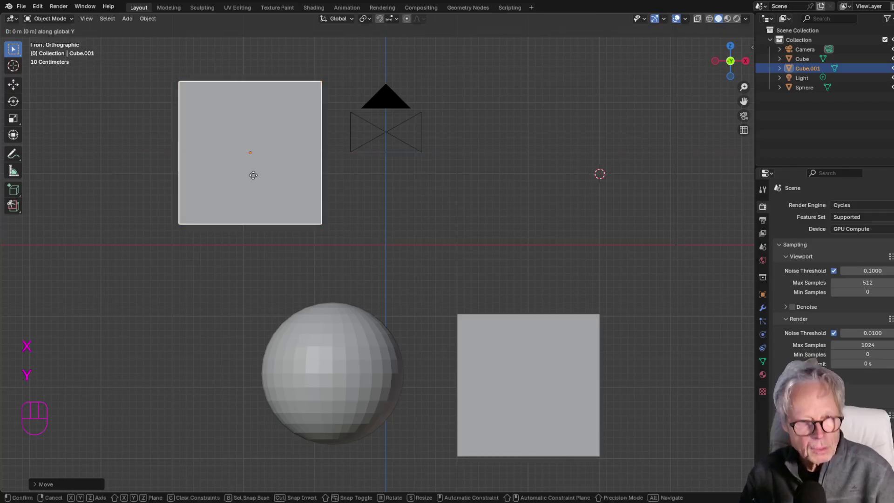
key(z)
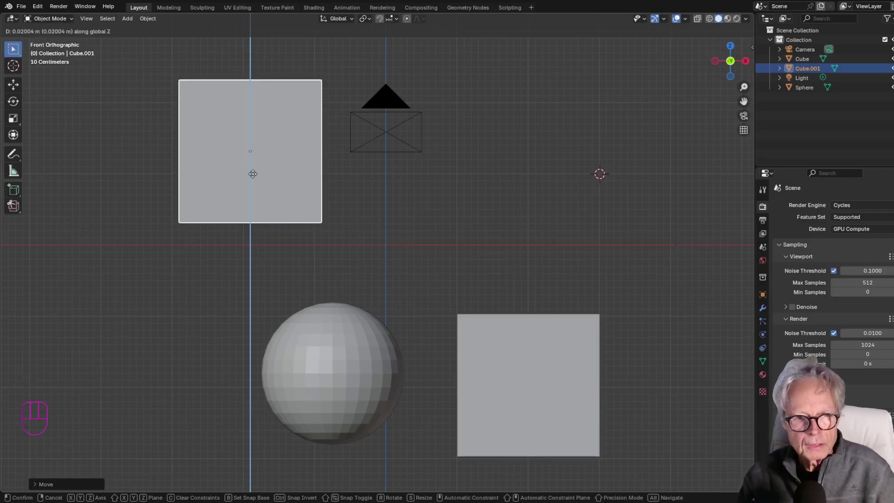
key(Escape)
click(435, 198)
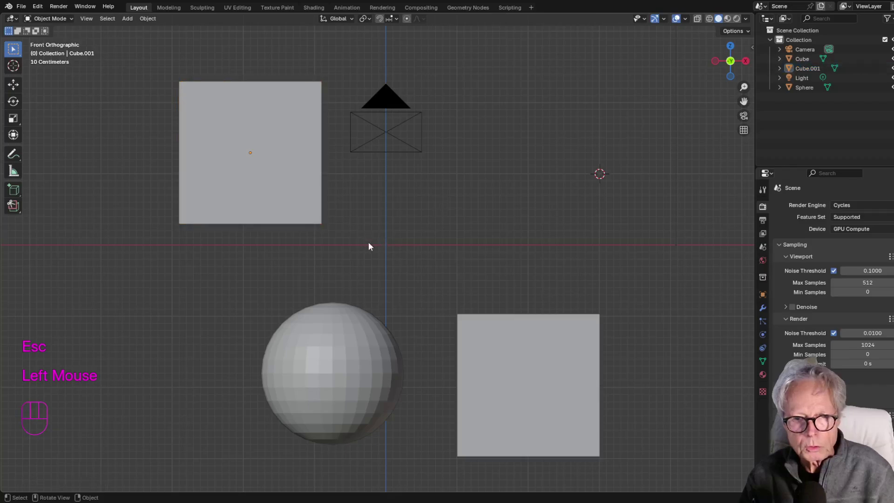
- Move the upper-left cube slightly to the left, constrained to the global X axis
click(281, 179)
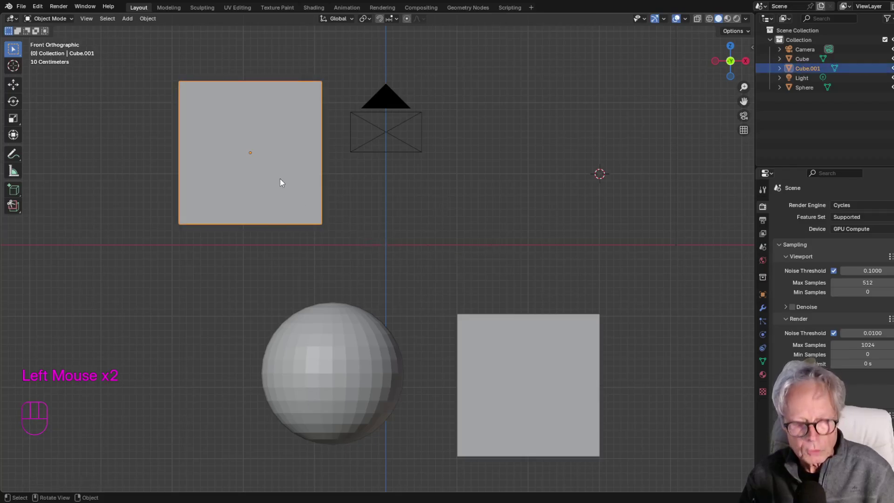
key(g)
key(x)
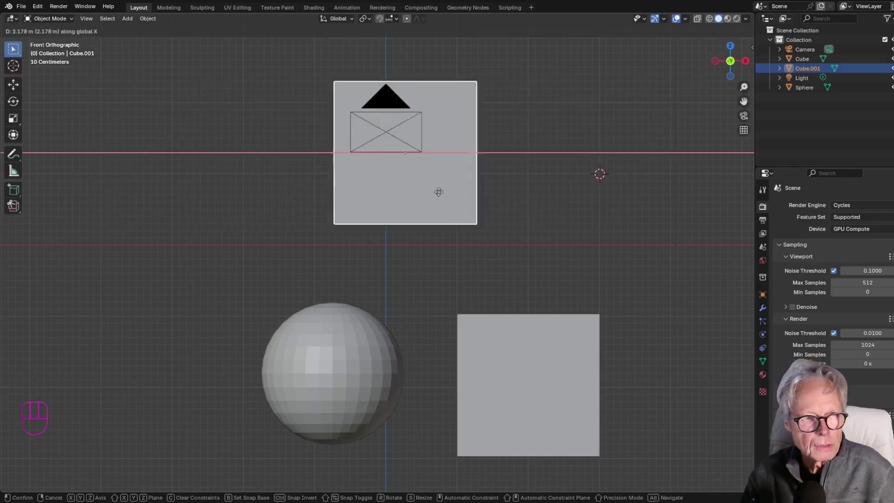
click(253, 205)
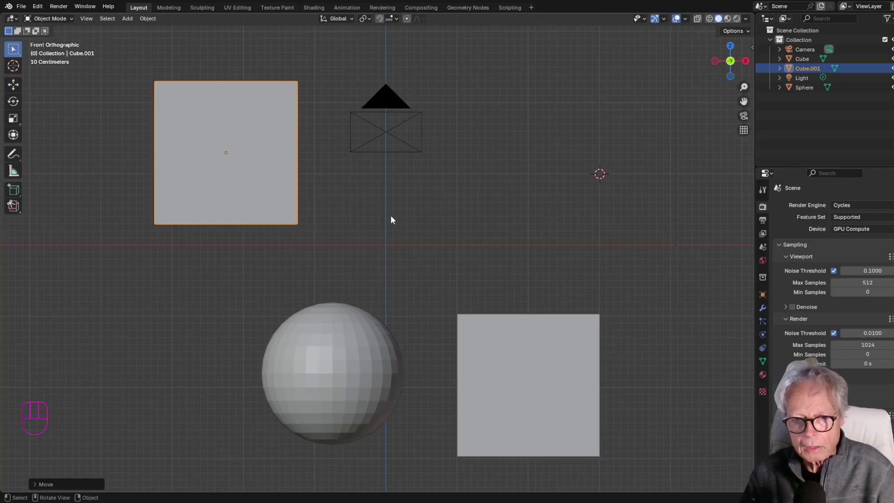
- Move the sphere slightly upward, constrained to the global Z axis
click(339, 382)
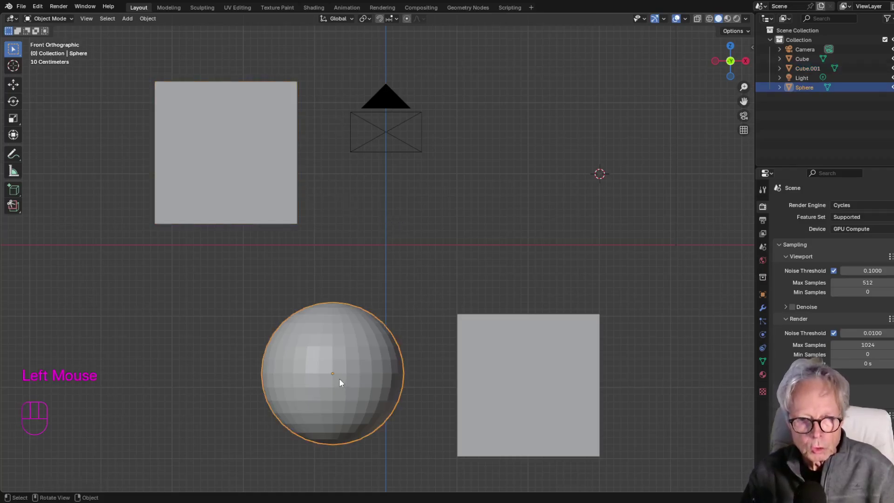
key(g)
key(z)
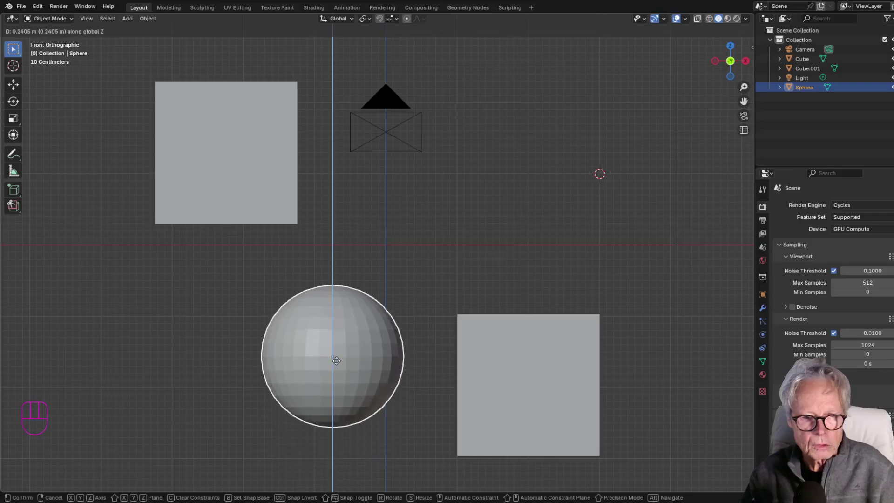
click(336, 353)
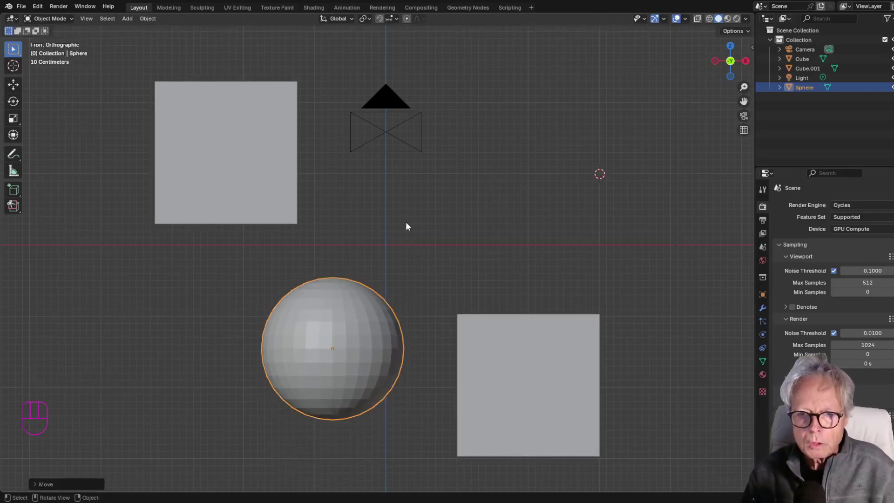
- Annotate four vertical tick marks at successive gridlines from the origin along the X axis, with an underlined "1m" above the first gap
scroll(385, 244, up, 6)
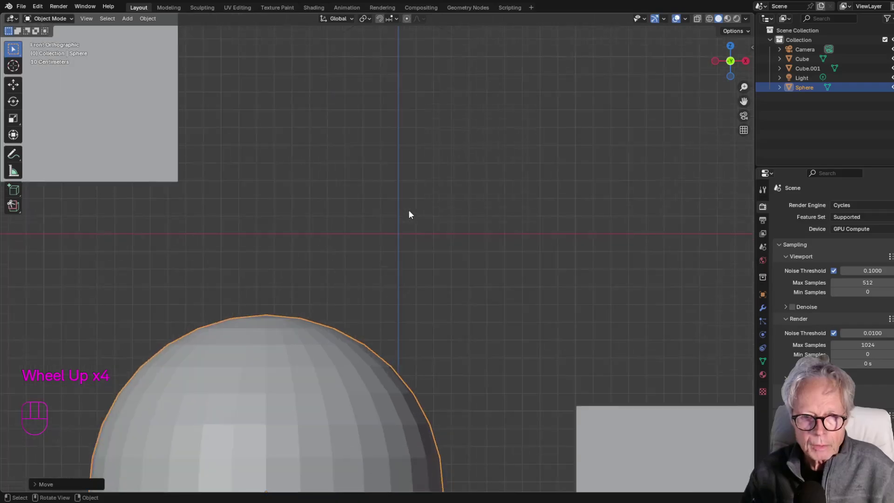
key(shift+space)
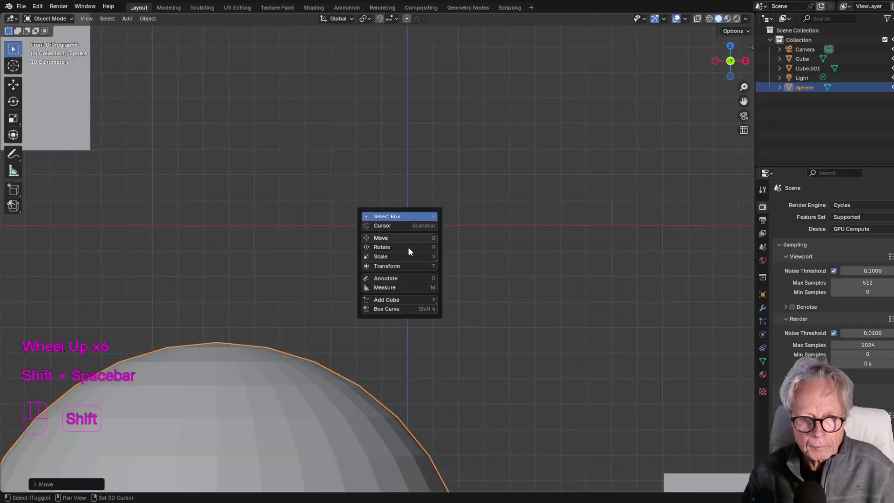
click(399, 275)
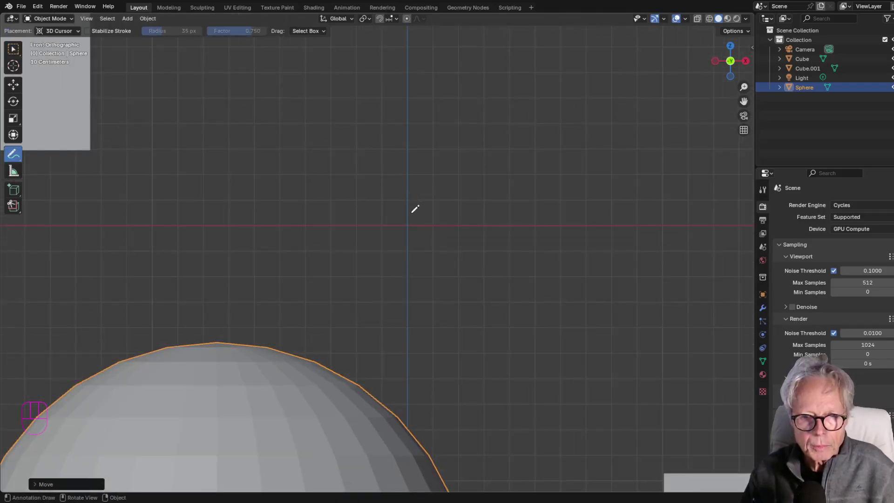
drag(408, 189, 407, 225)
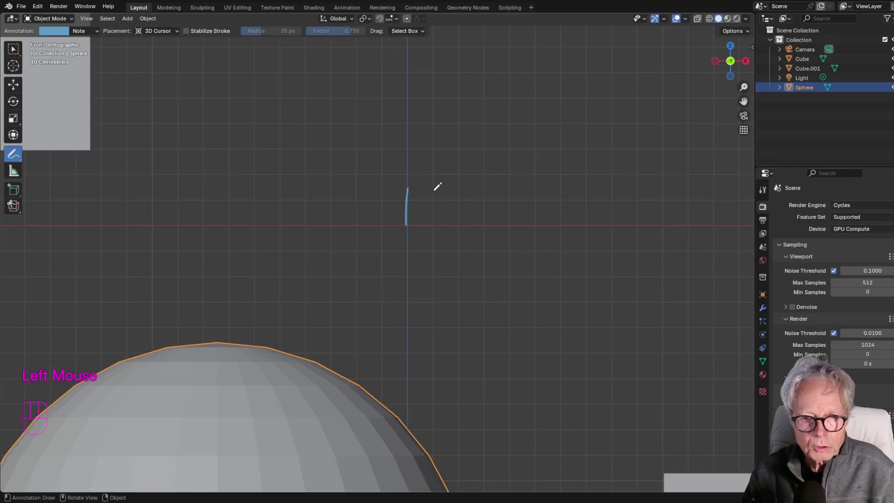
drag(433, 193, 433, 223)
mouse_move(459, 195)
mouse_down()
mouse_move(459, 223)
mouse_move(484, 211)
mouse_move(486, 226)
mouse_up()
mouse_move(405, 169)
mouse_down()
mouse_move(427, 162)
mouse_move(433, 171)
mouse_up()
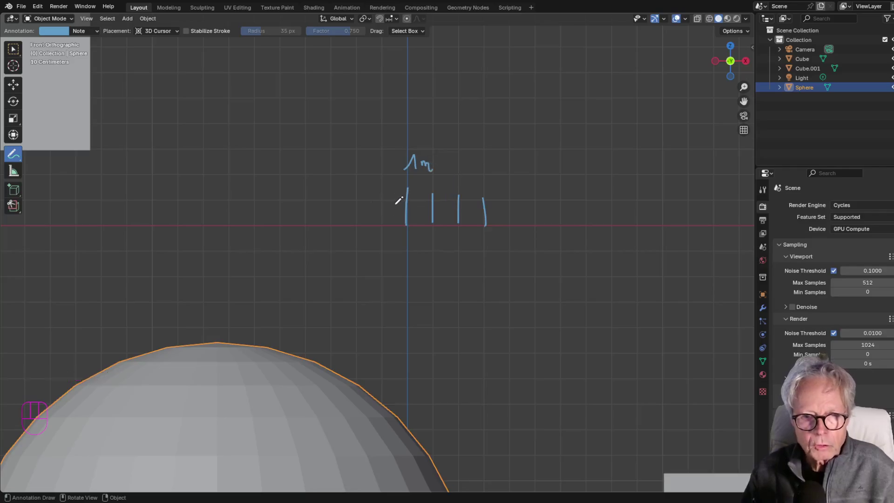
drag(411, 176, 433, 176)
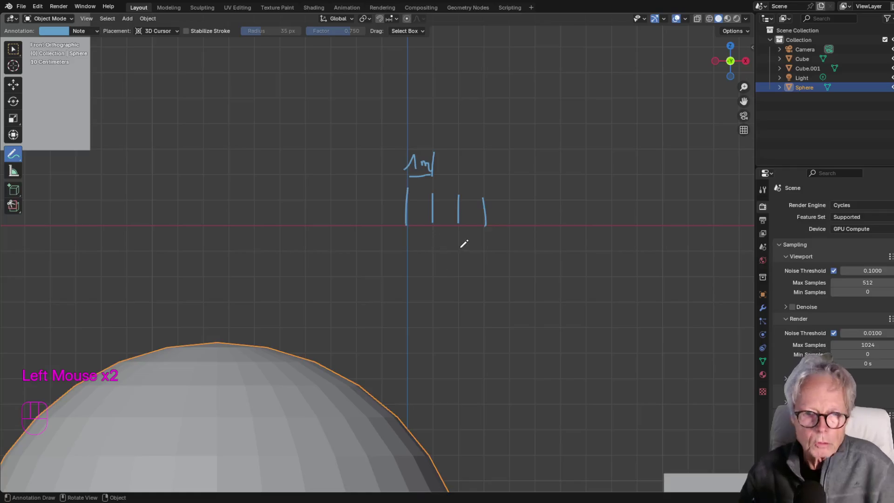
- Maximize the 3D viewport and erase the handwritten annotations near the origin
key(ctrl+space)
key(shift+space)
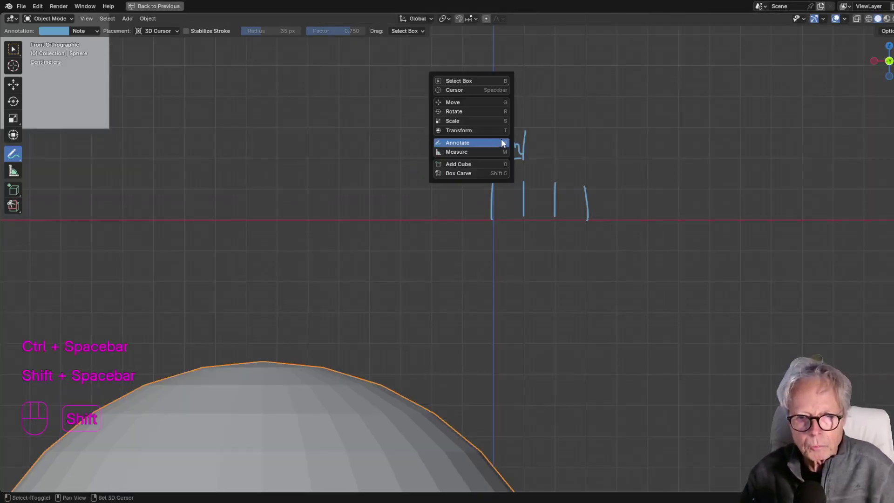
click(502, 139)
mouse_move(496, 142)
ctrl+mouse_down()
mouse_move(569, 130)
mouse_move(525, 194)
mouse_move(603, 221)
ctrl+mouse_up()
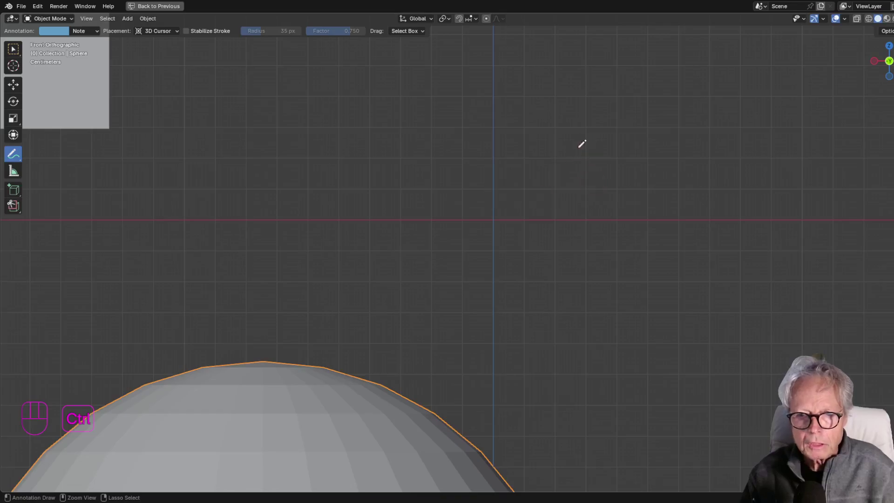
- Switch from Annotate to the Select Box tool and reselect the sphere
scroll(475, 310, down, 2)
scroll(475, 309, down, 1)
shift+middle_drag(475, 309, 482, 166)
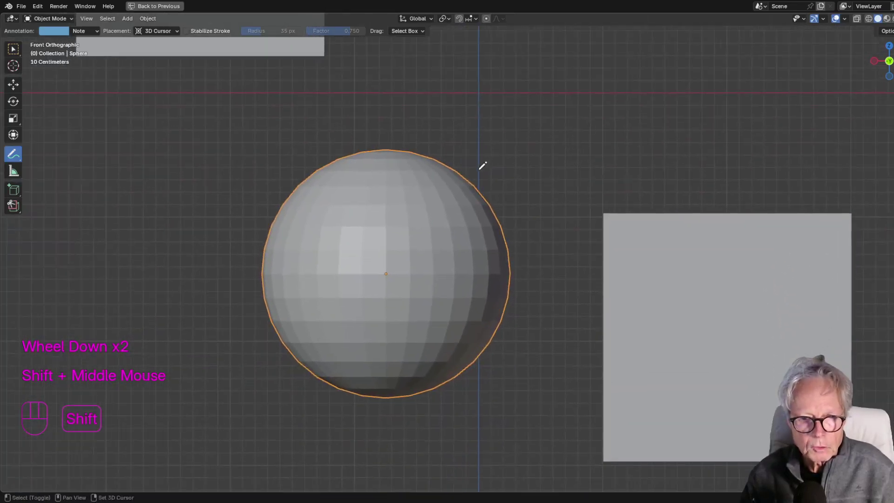
click(13, 49)
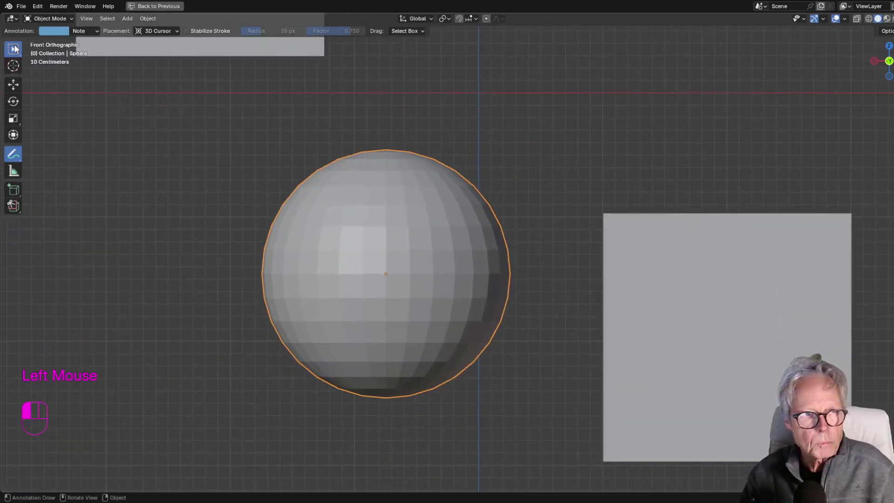
click(516, 148)
click(445, 249)
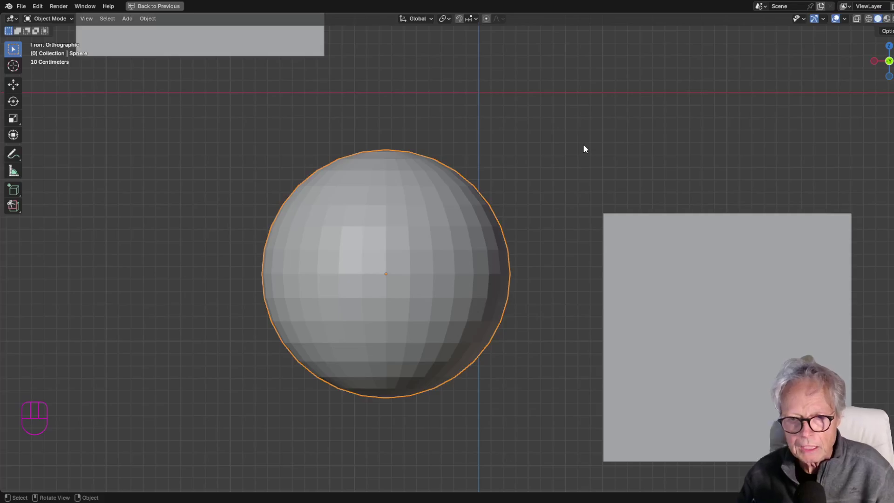
- Show the viewport sidebar with the sphere's Transform values, toggling it off and on again
key(n)
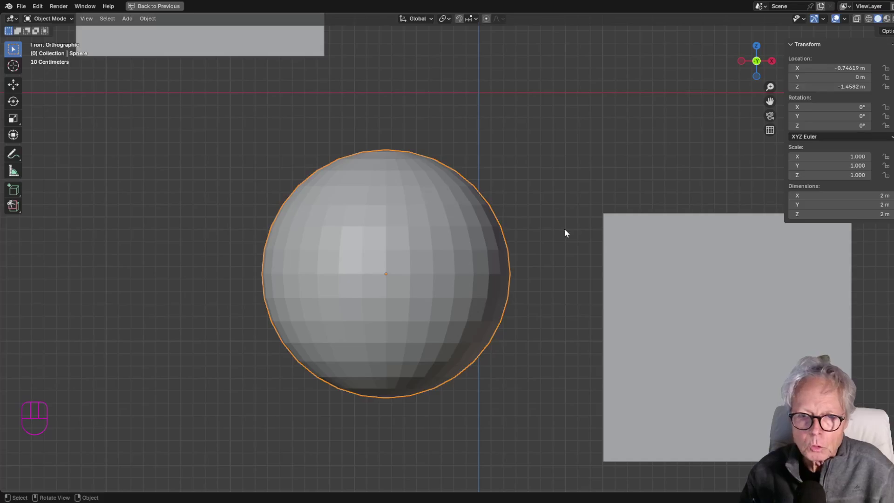
key(n)
key(n)
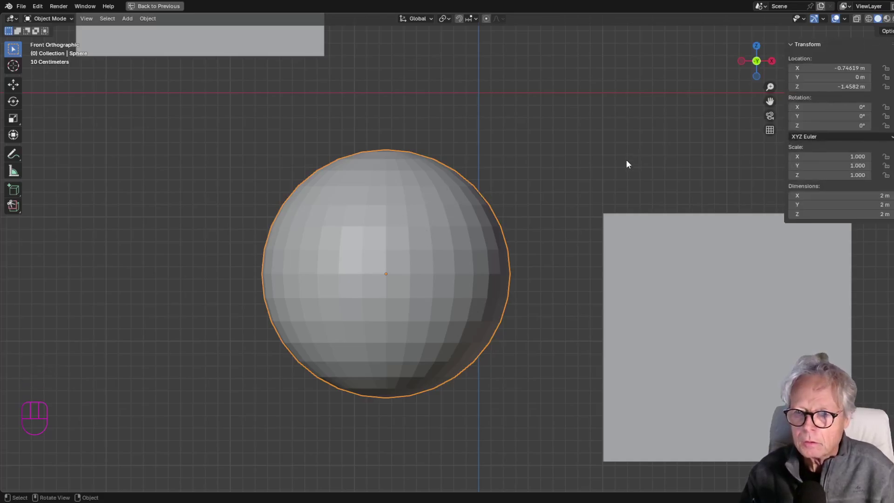
- Deselect the sphere and place Measure rulers: four short vertical ones at successive gridlines along the X axis, plus one grid square's width and height
click(543, 177)
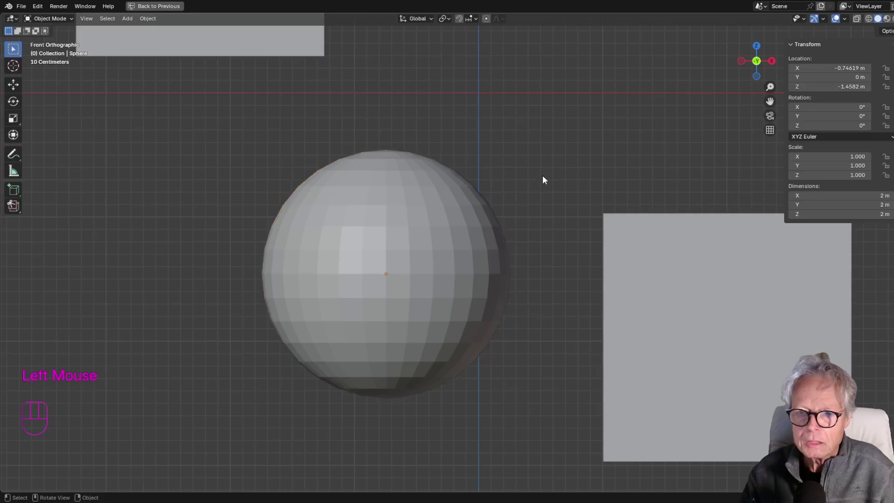
scroll(543, 176, down, 4)
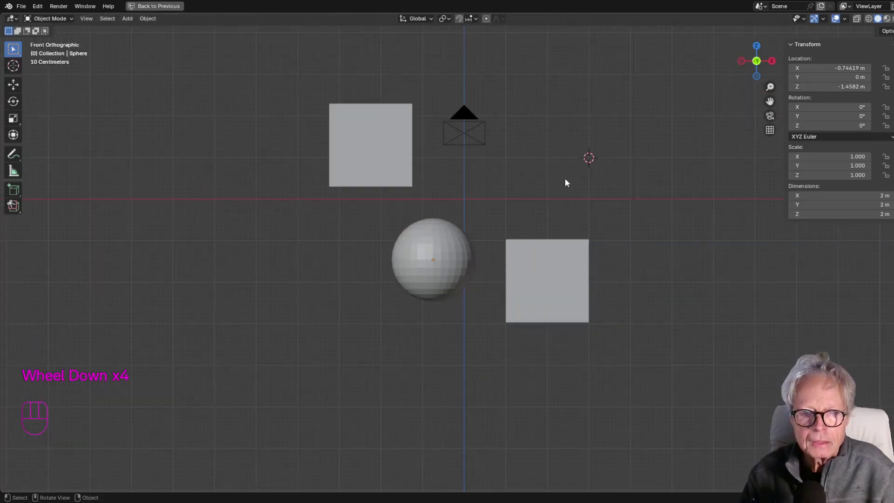
click(450, 239)
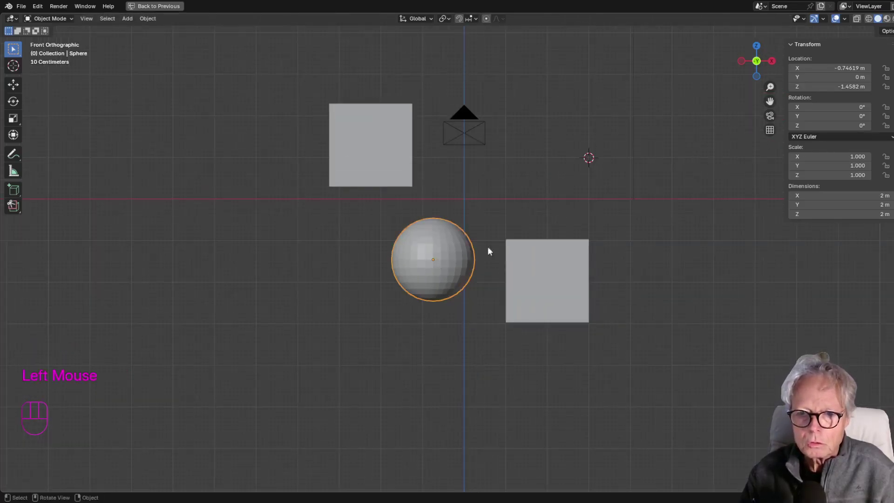
click(522, 218)
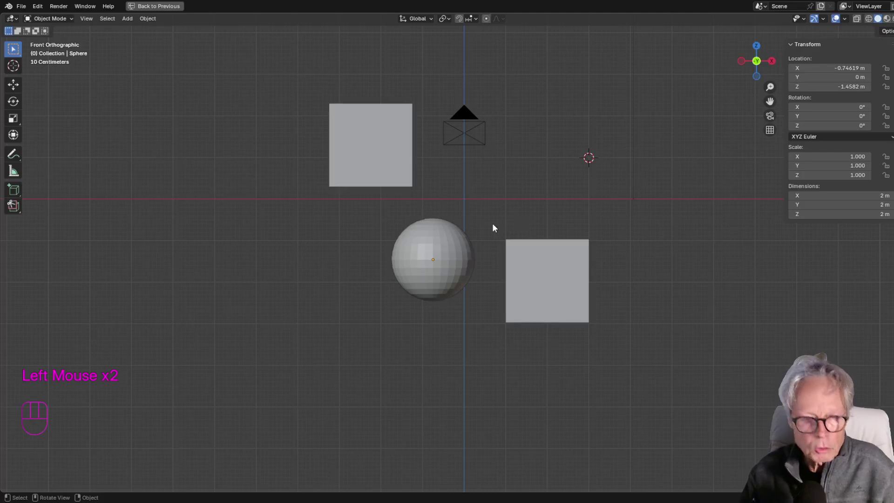
key(shift+space)
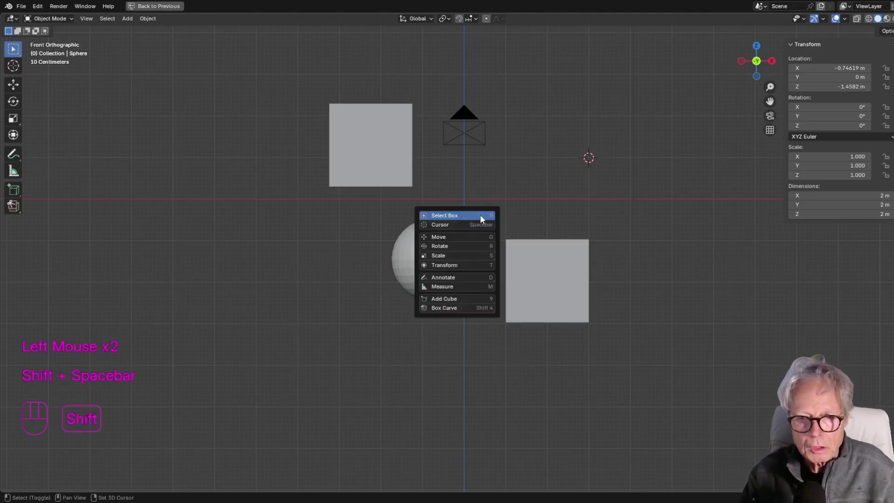
click(459, 287)
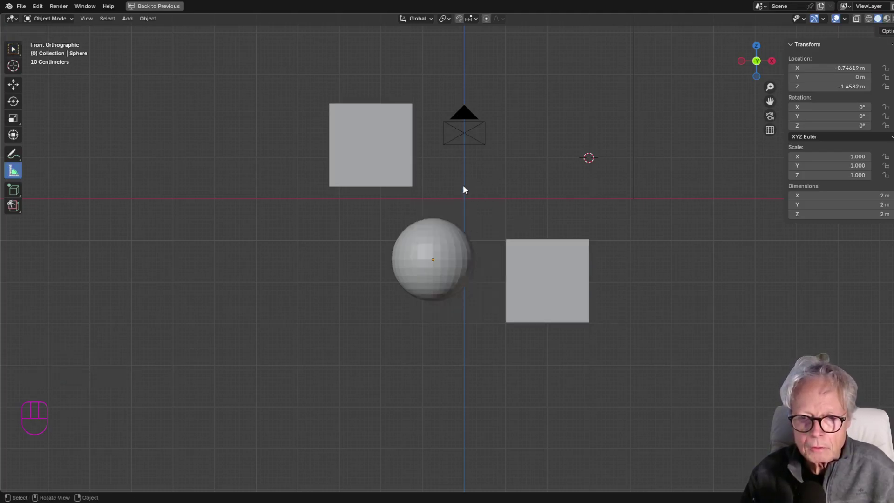
drag(464, 185, 465, 206)
mouse_move(505, 184)
mouse_down()
mouse_move(505, 201)
mouse_move(588, 187)
mouse_move(589, 201)
mouse_up()
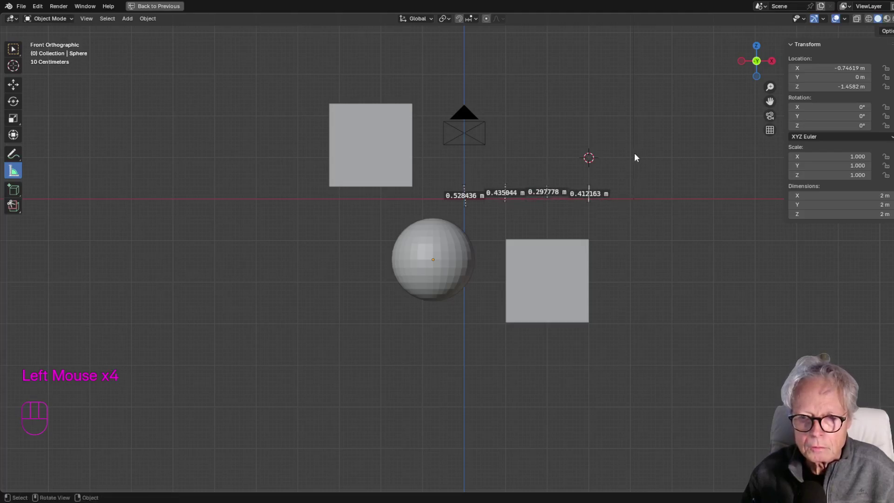
drag(630, 158, 714, 199)
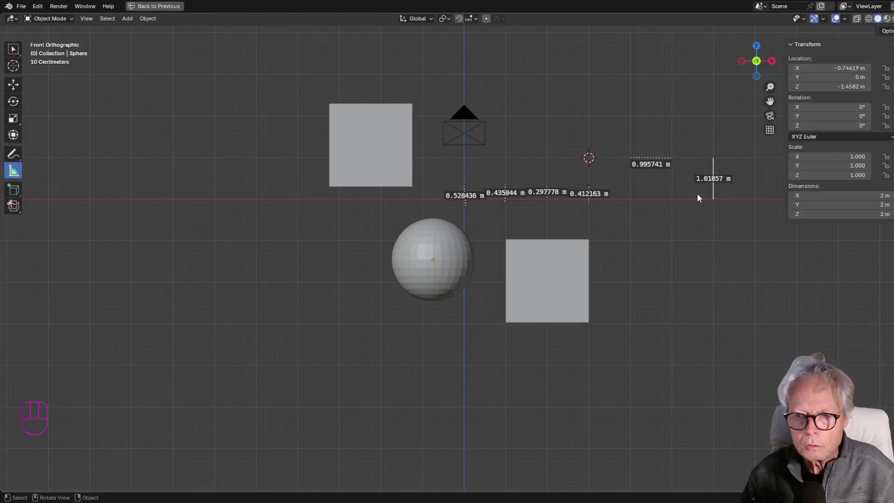
key(shift+space)
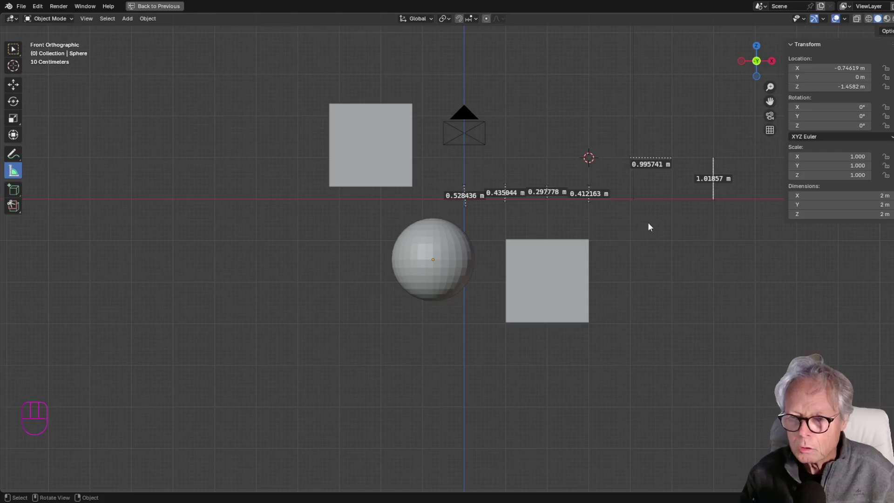
key(shift+space)
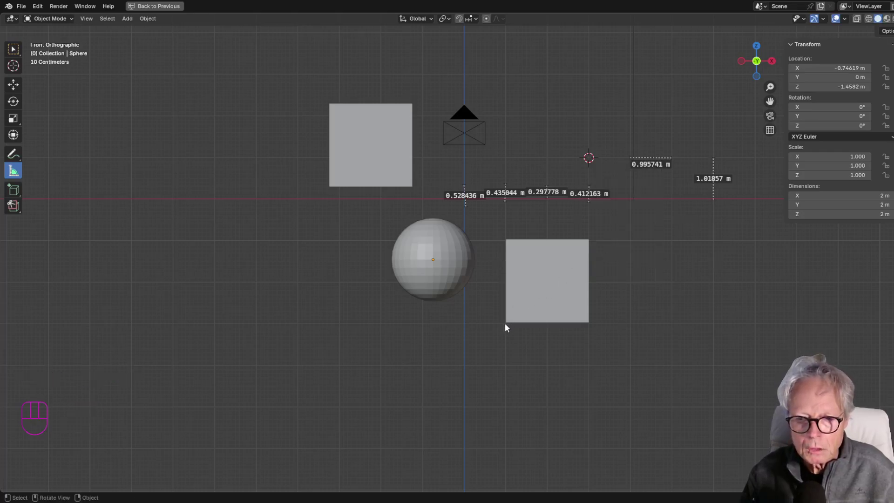
- Measure the lower cube's width and height in front view, and one of its top edges in a perspective view
drag(506, 323, 588, 324)
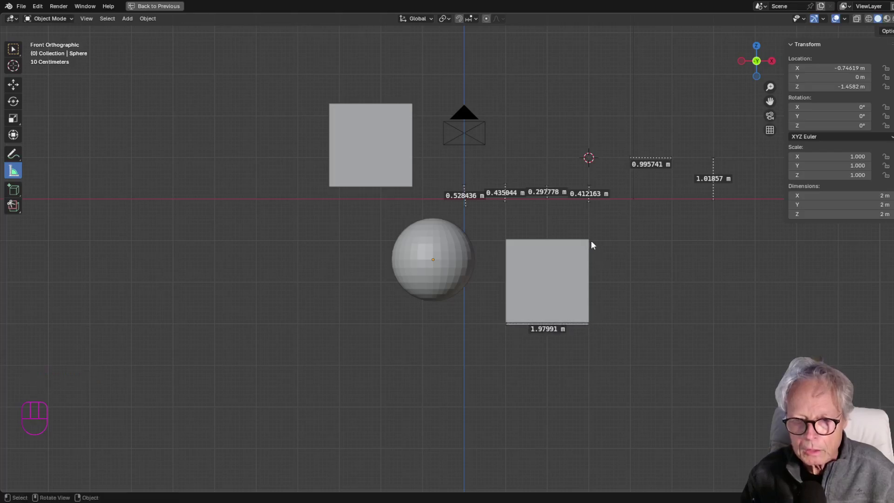
drag(591, 241, 591, 323)
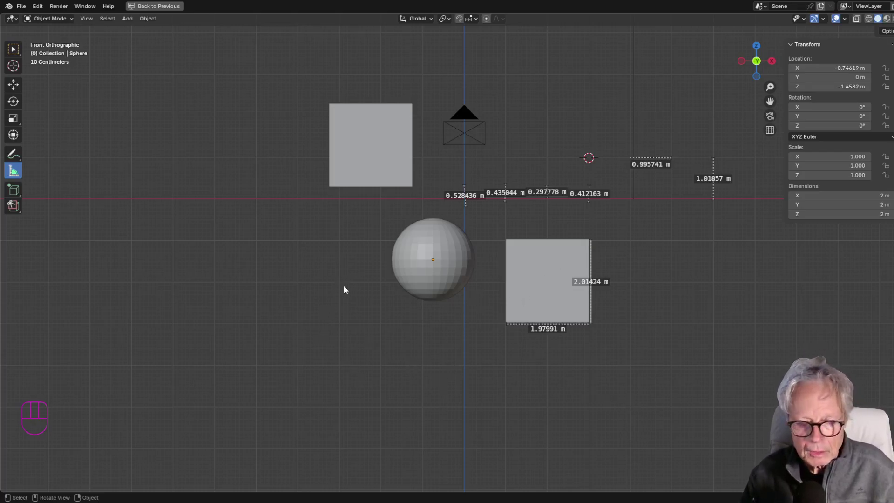
middle_drag(331, 275, 251, 303)
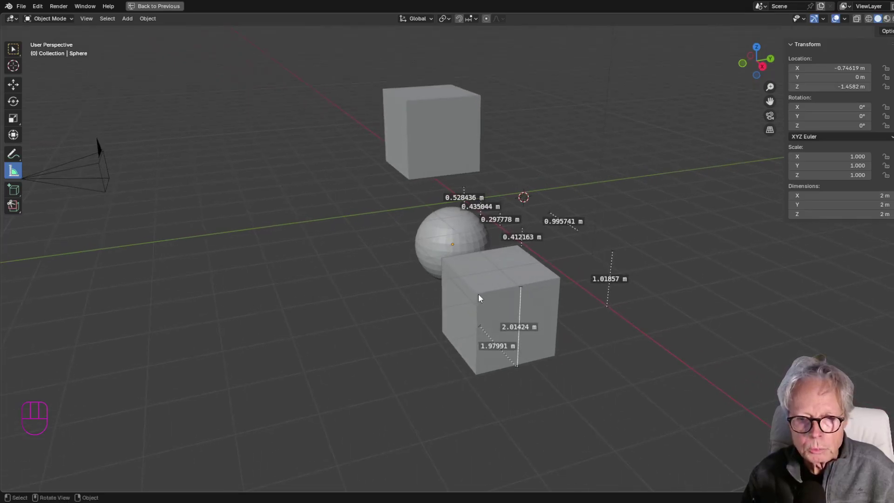
drag(477, 294, 560, 282)
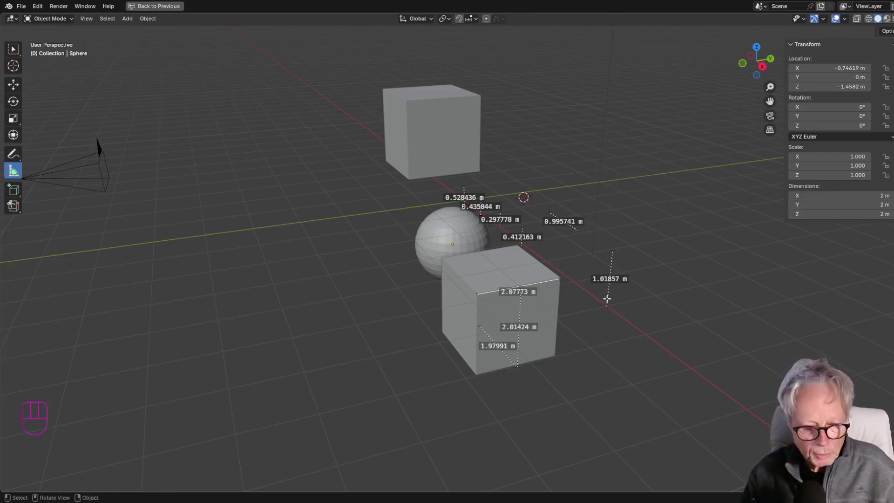
- Delete the ruler on the lower cube's top edge and the two rulers measuring the grid square's width and height
key(x)
click(611, 264)
key(x)
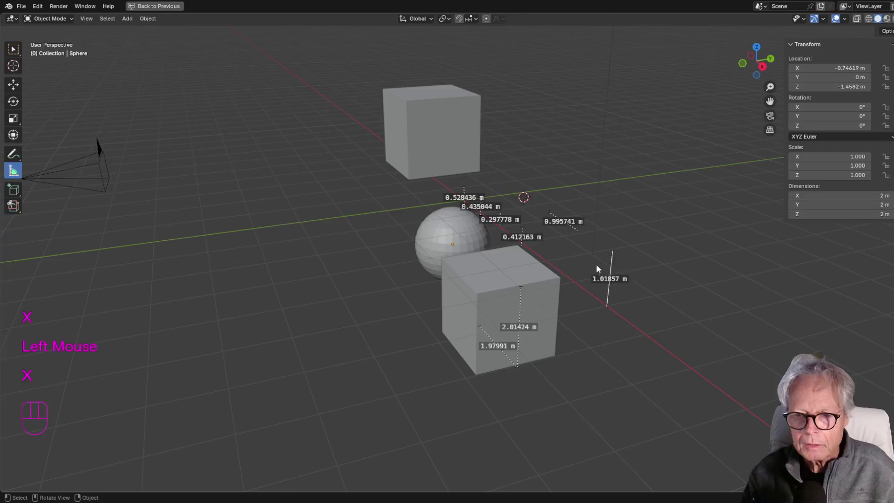
click(566, 225)
click(576, 226)
key(x)
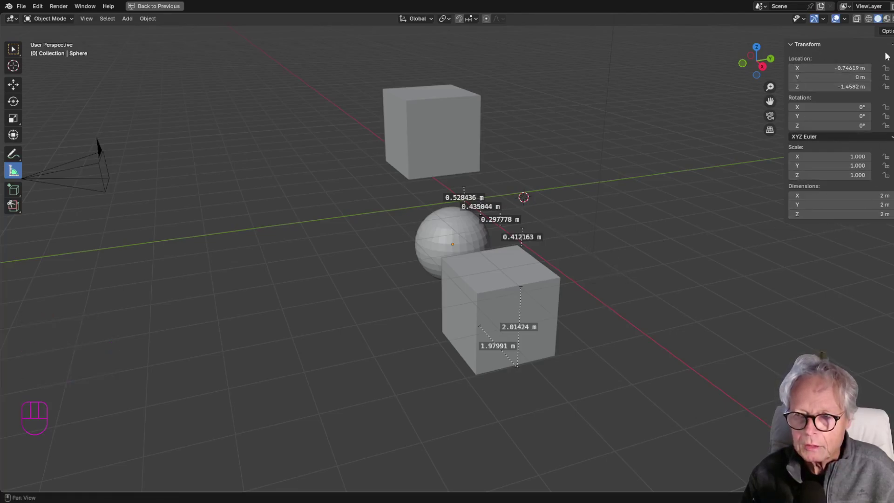
- Select the lower cube and set its dimensions to 3 m in X, 1 m in Y and 0.5 m in Z
key(n)
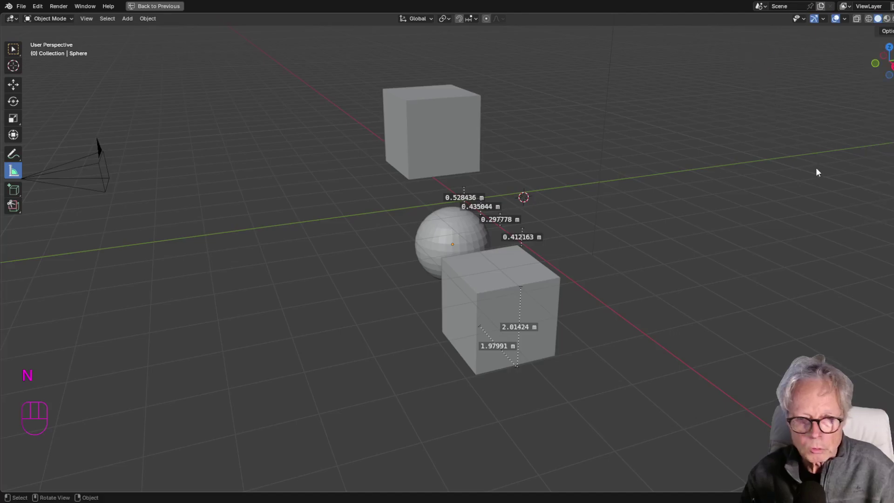
key(n)
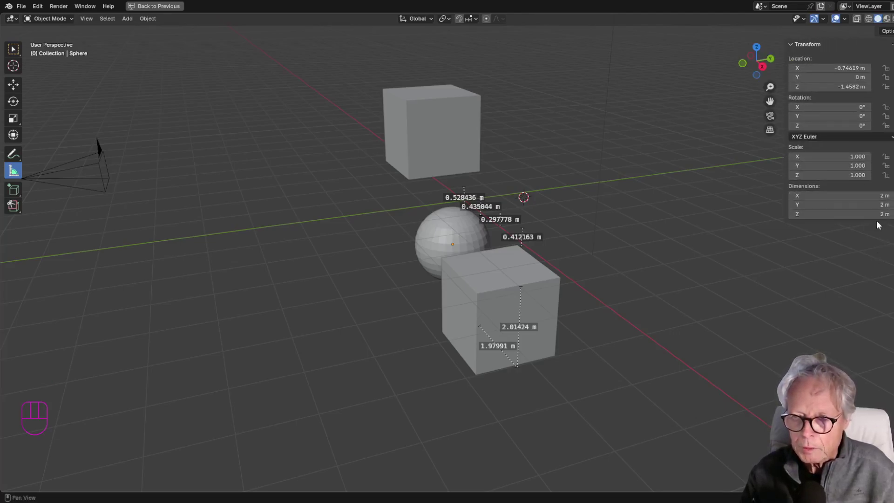
mouse_move(875, 197)
mouse_down()
mouse_move(890, 197)
mouse_move(880, 197)
mouse_up()
click(495, 277)
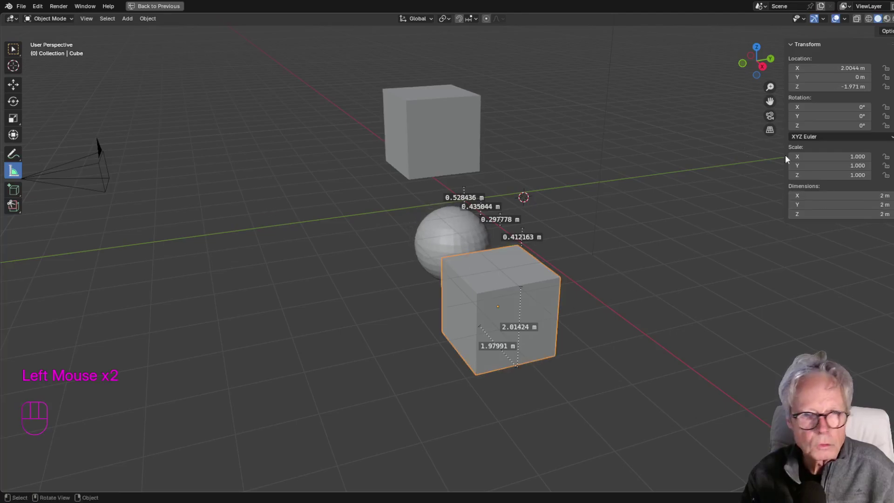
double_click(862, 196)
text(3)
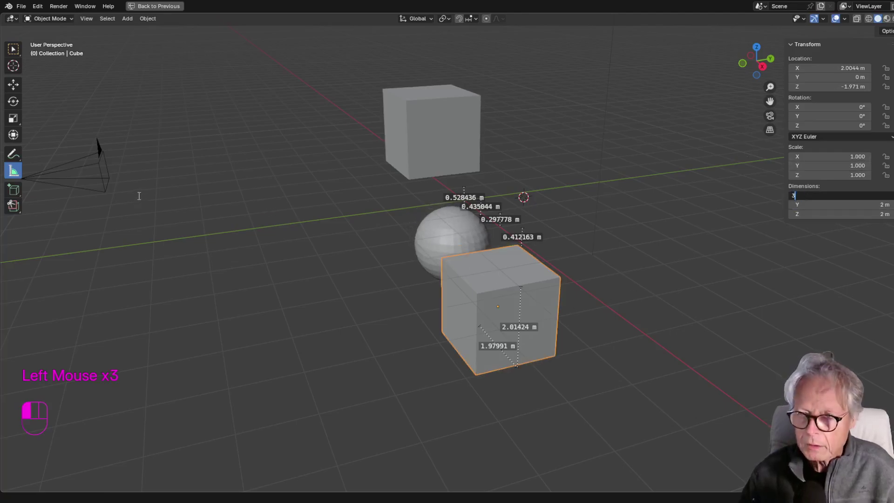
key(Tab)
text(1)
key(Tab)
text(0)
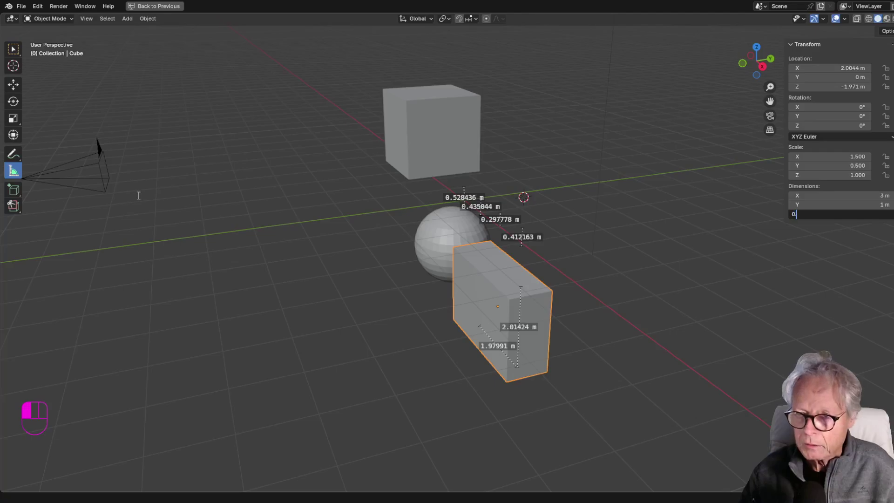
text(.5)
key(Return)
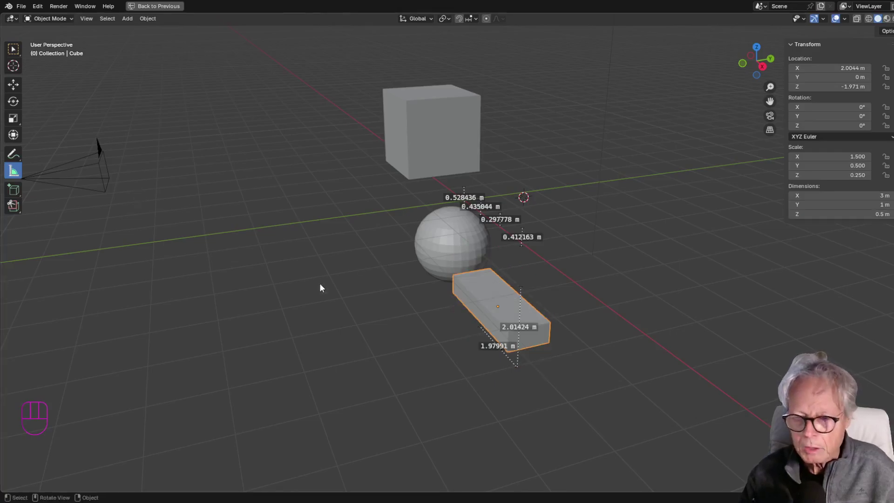
- Delete the four short rulers placed at the gridlines along the X axis, keeping the mesh objects
click(520, 295)
click(500, 218)
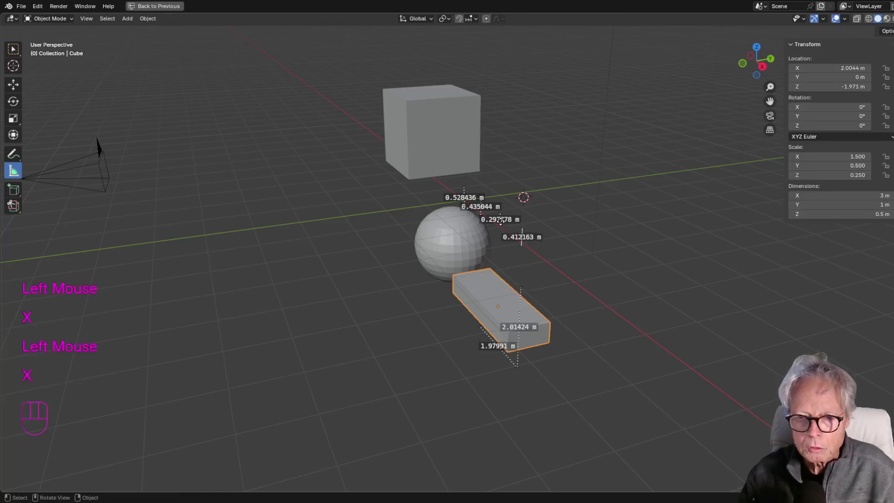
key(x)
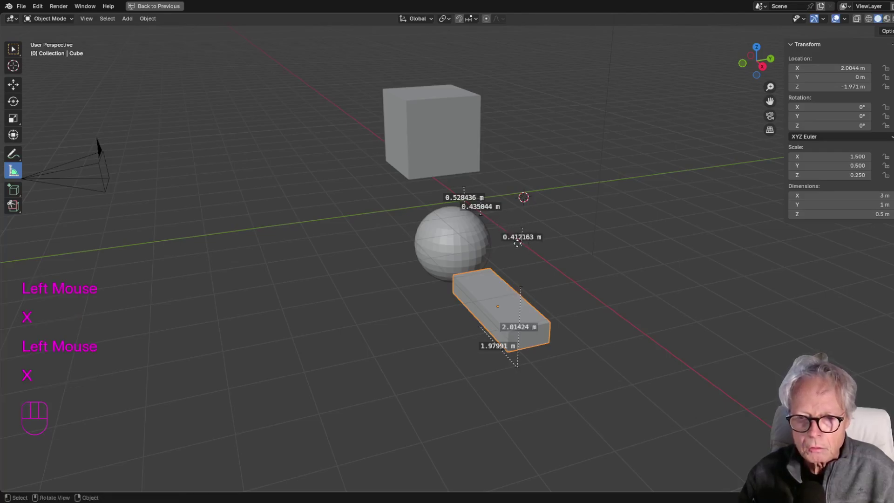
key(x)
click(476, 200)
key(x)
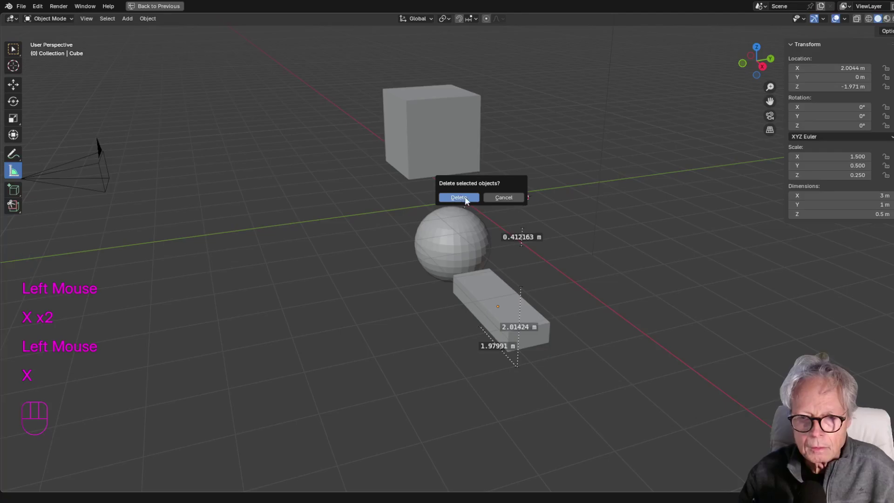
click(465, 197)
click(463, 195)
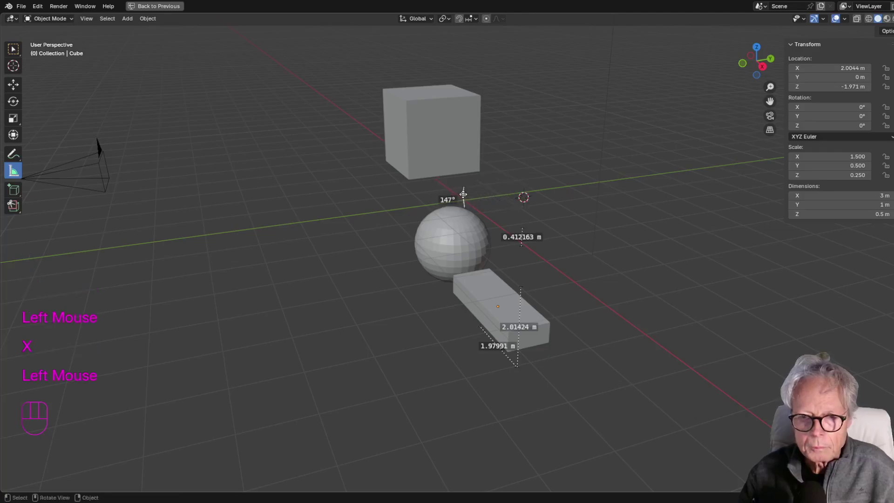
click(522, 236)
key(x)
key(x)
- Delete the two remaining rulers at the flattened block, the vertical one and the one along its lower edge
click(213, 339)
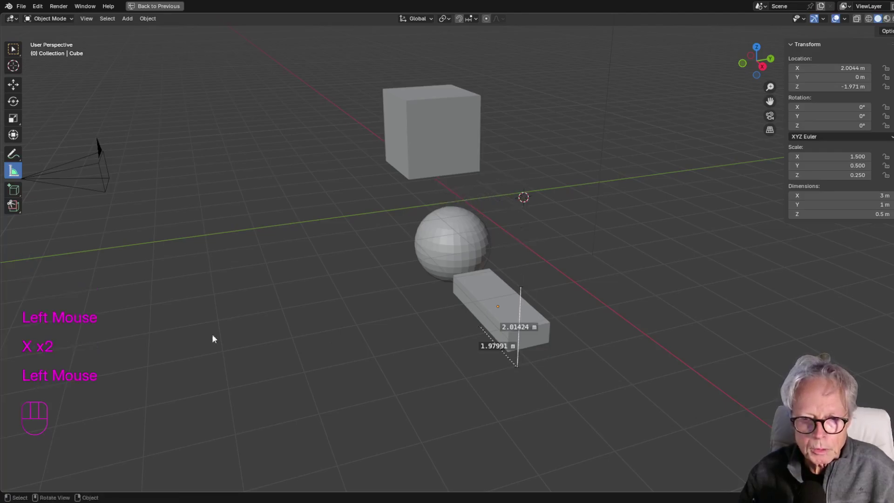
key(x)
key(x)
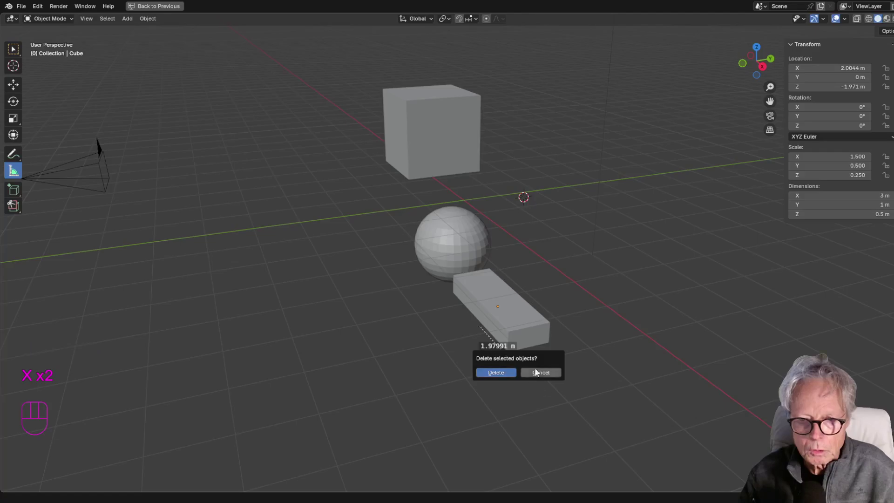
click(503, 352)
key(x)
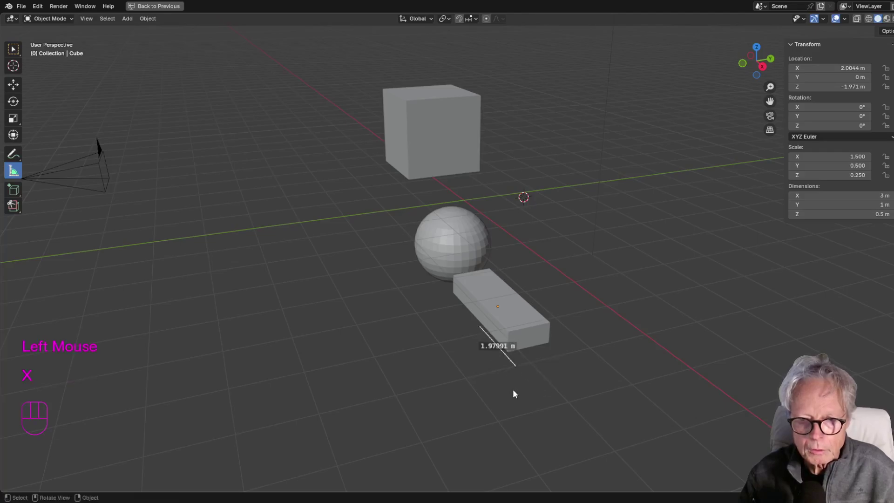
key(x)
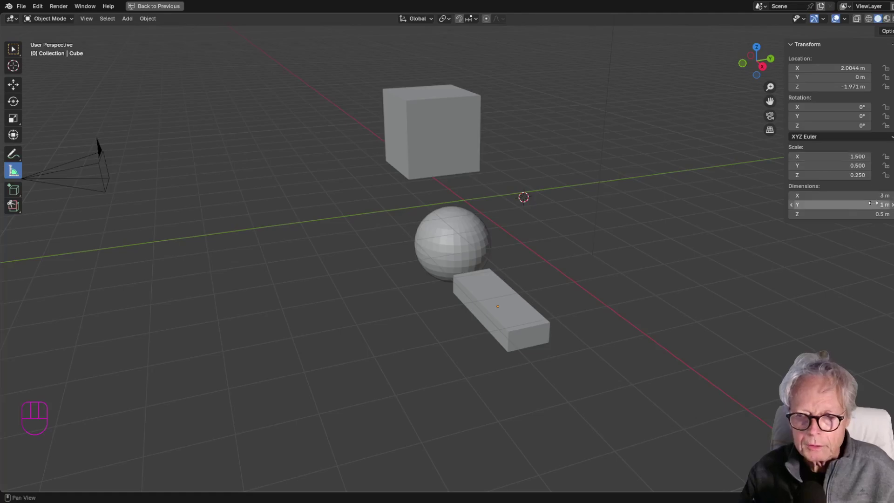
- Select the upper cube to view its transform values, and reset the flattened block's X, Y and Z scale to 1
click(442, 147)
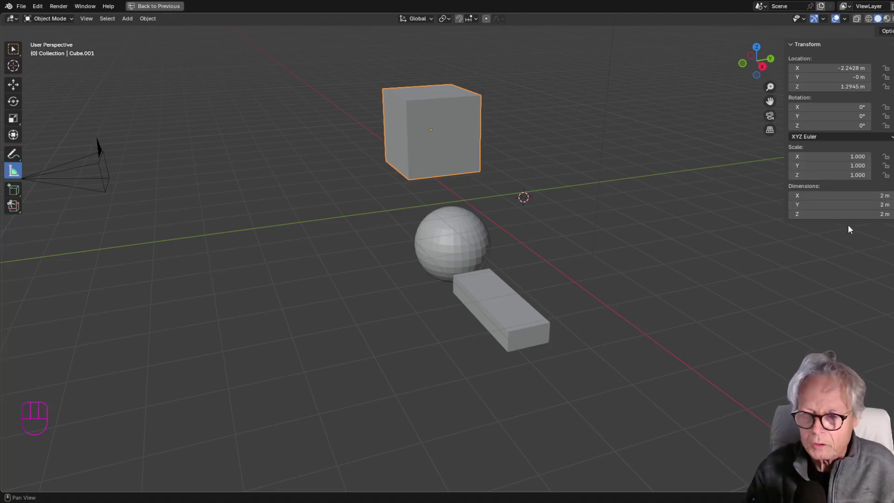
click(498, 317)
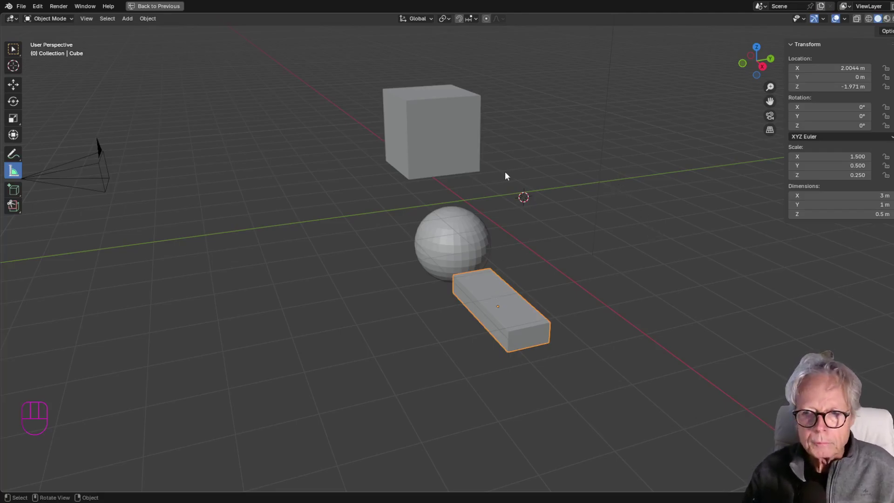
click(507, 306)
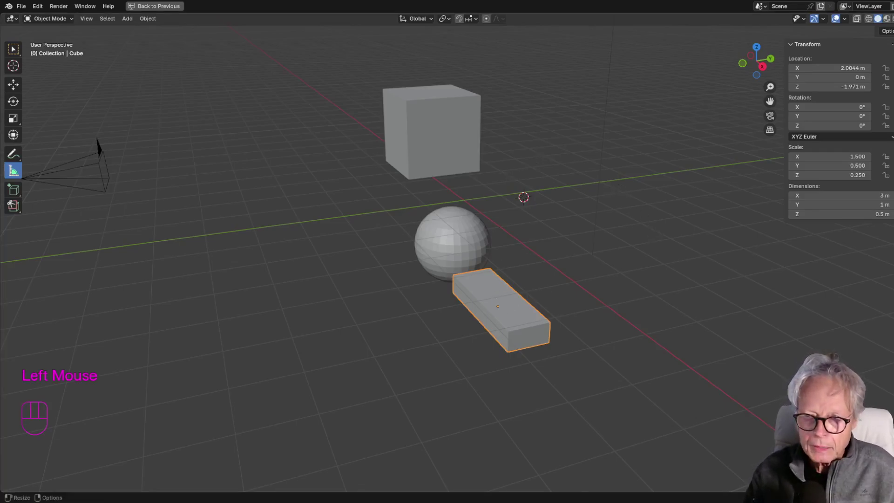
click(857, 156)
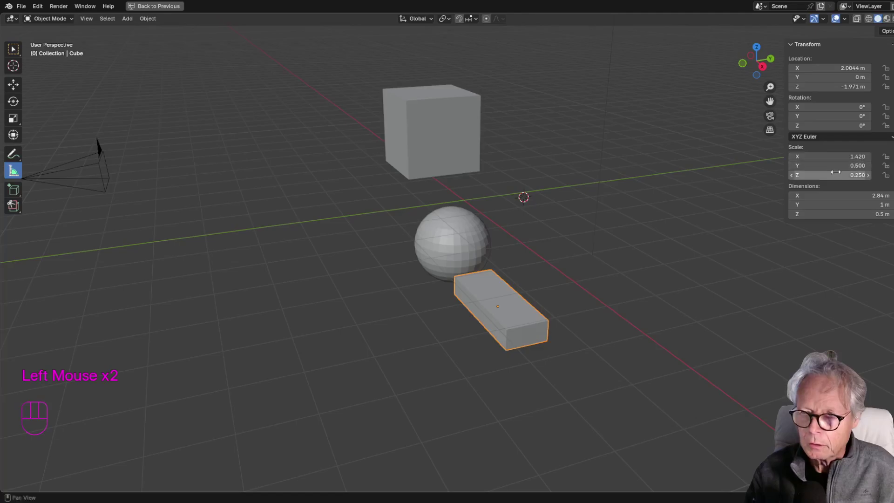
drag(834, 156, 834, 176)
text(1)
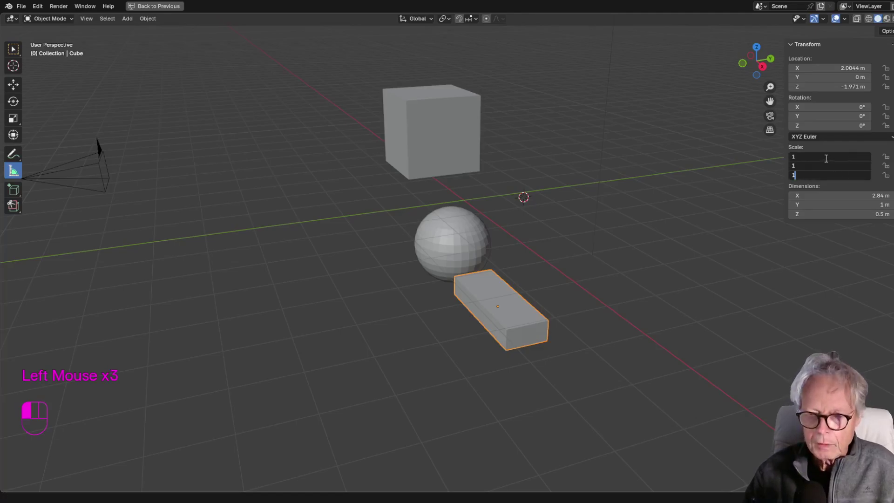
key(Return)
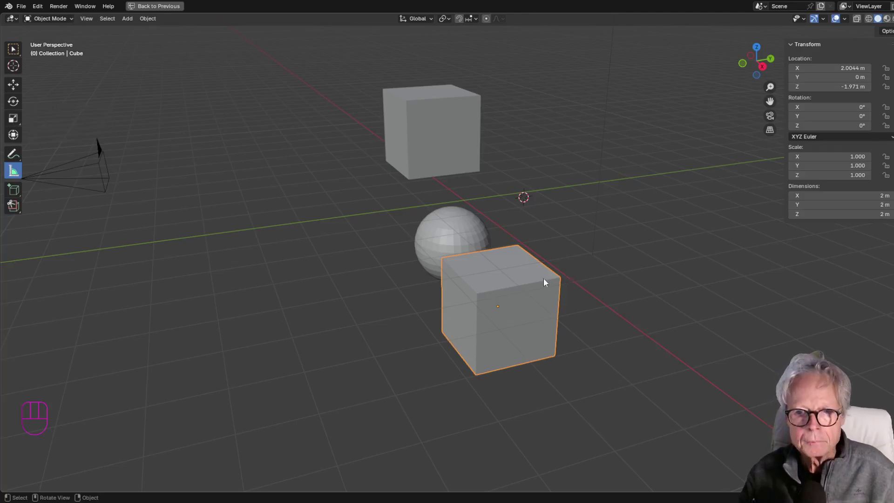
- Shrink the lower cube uniformly to a scale of about 0.546 and restore its X, Y and Z scale to 1
key(s)
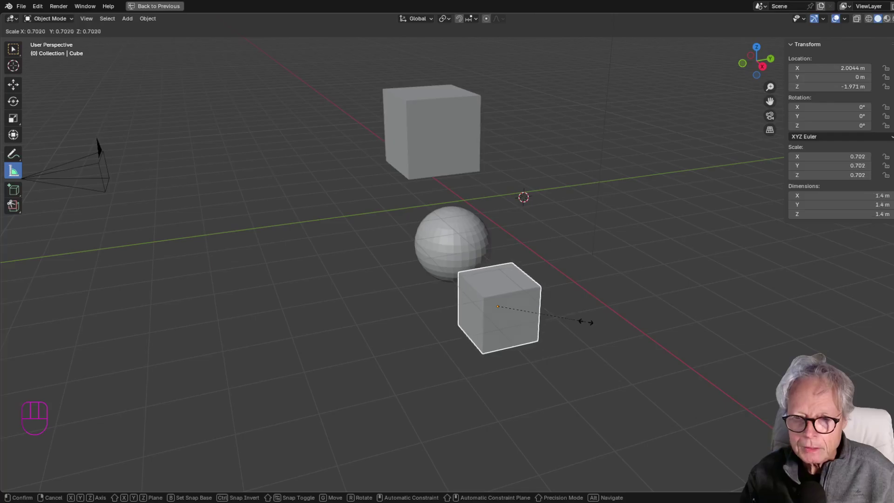
click(566, 314)
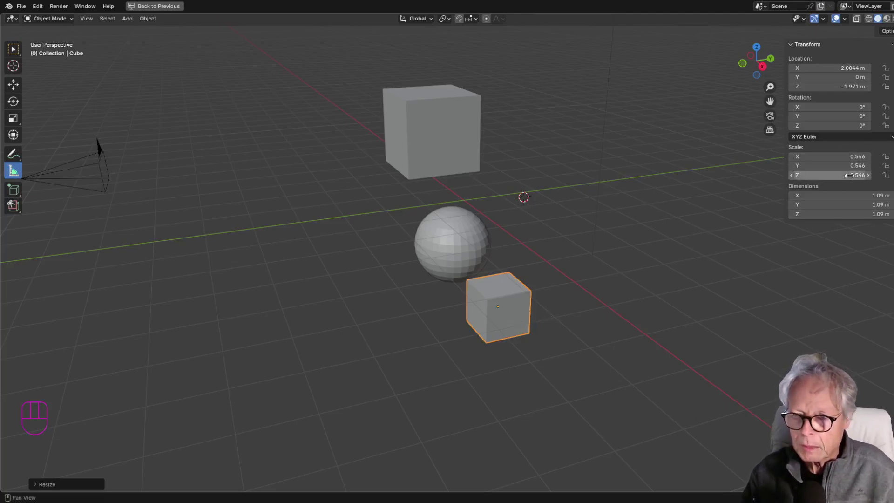
click(852, 156)
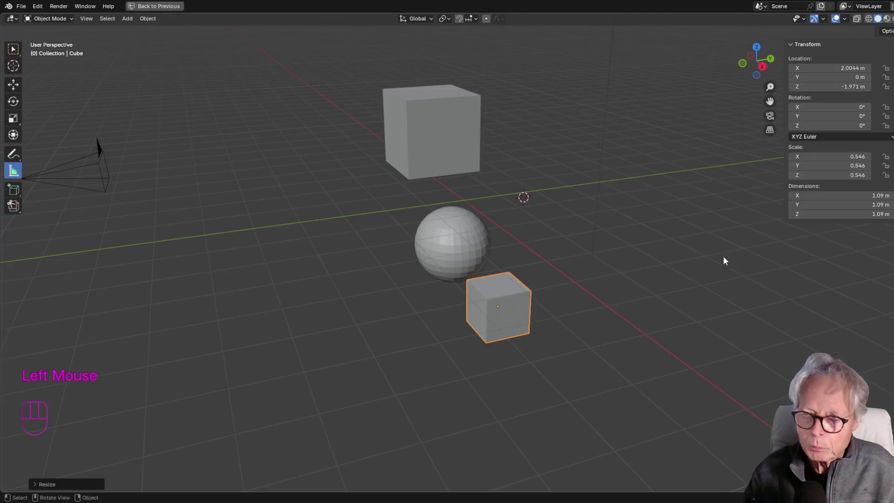
click(848, 157)
drag(848, 156, 847, 175)
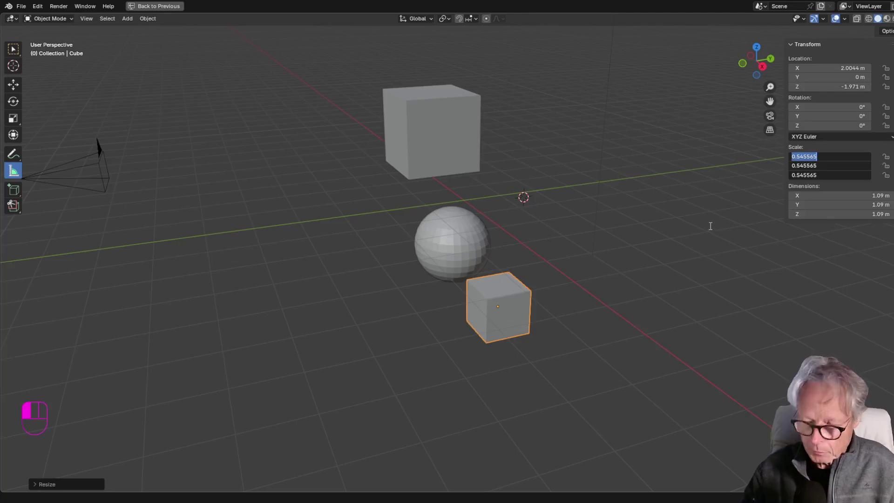
text(1)
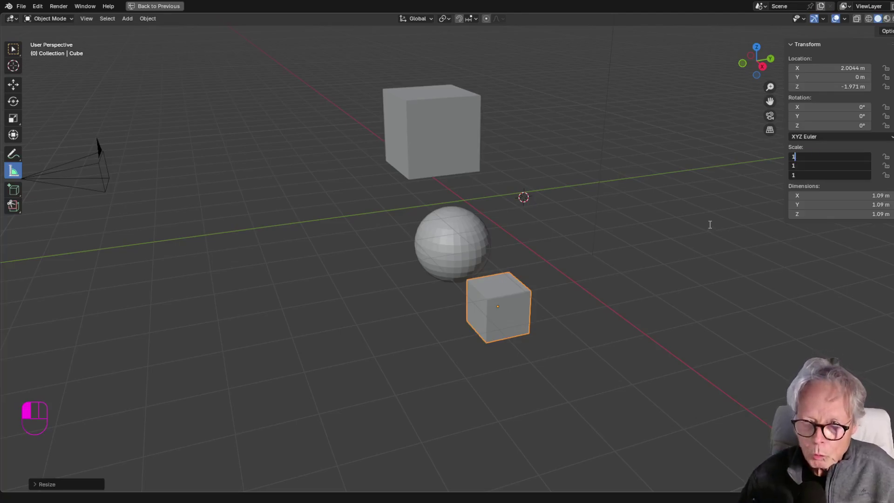
click(710, 225)
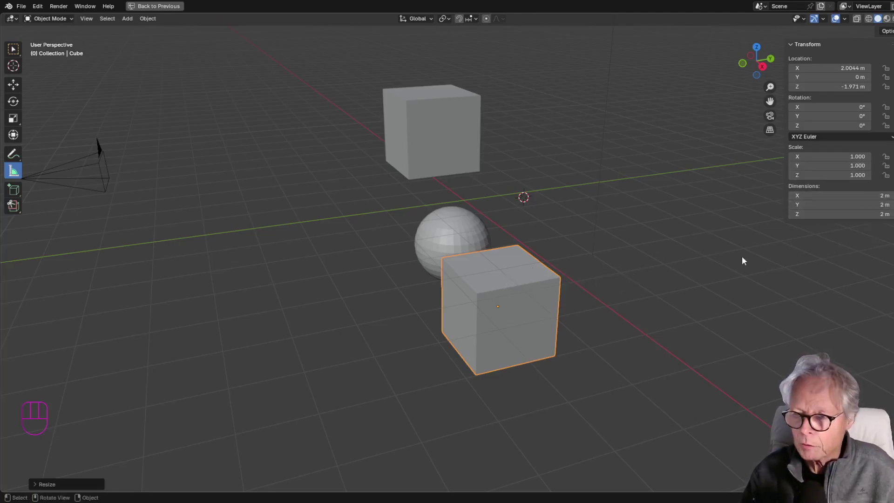
- Set the lower cube's Z scale to 0.5, leaving its X and Y scale at 1
click(809, 175)
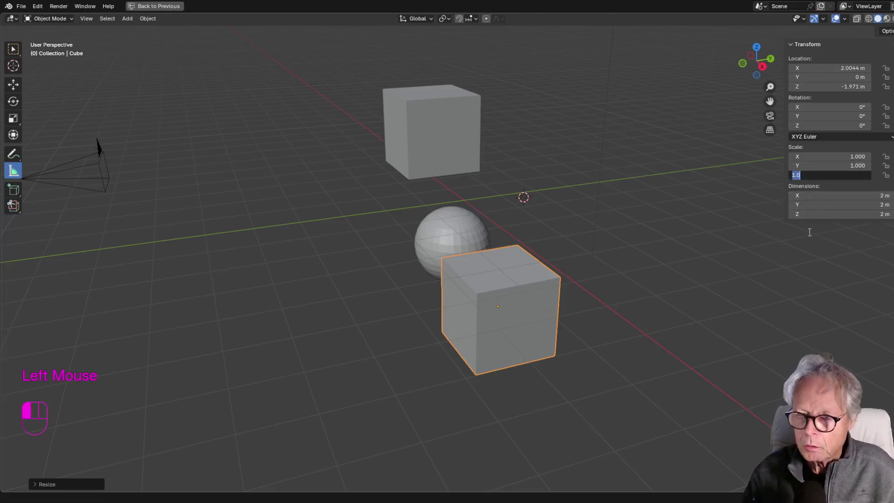
click(709, 242)
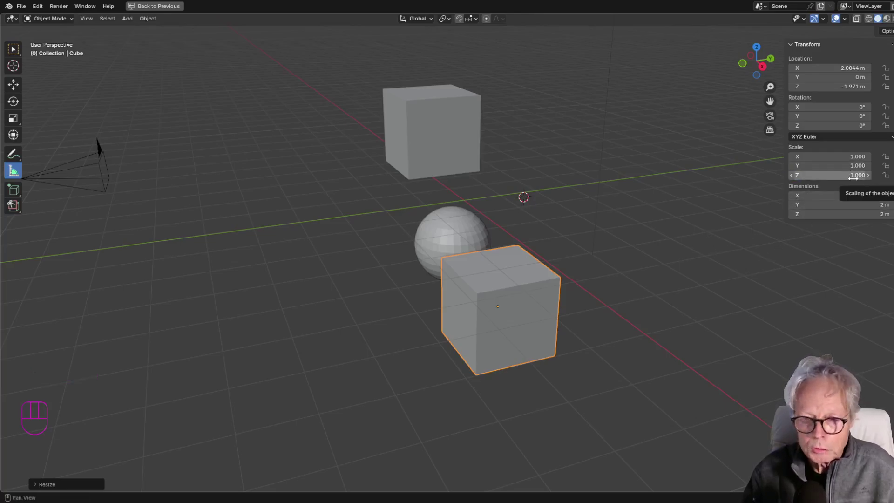
click(853, 176)
text(0)
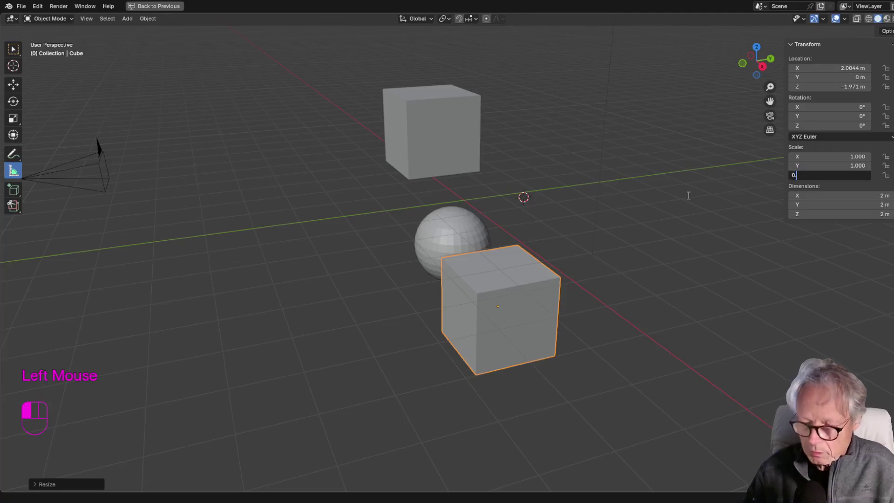
text(.5)
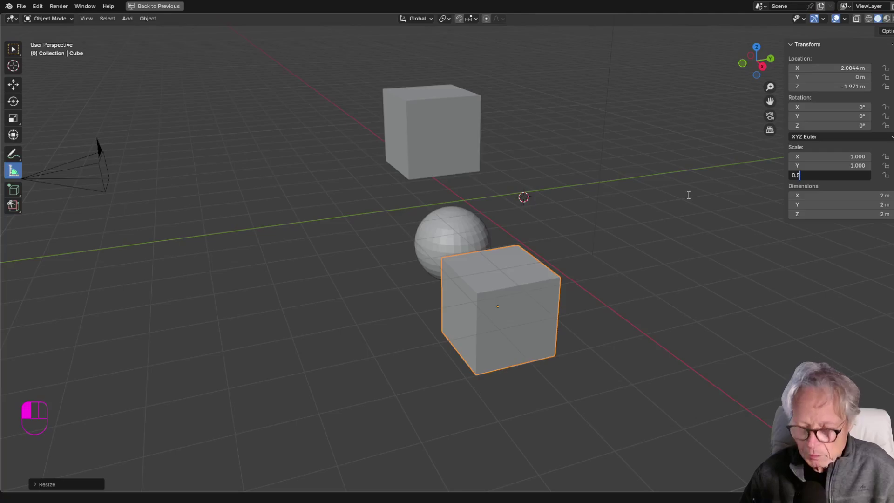
click(689, 195)
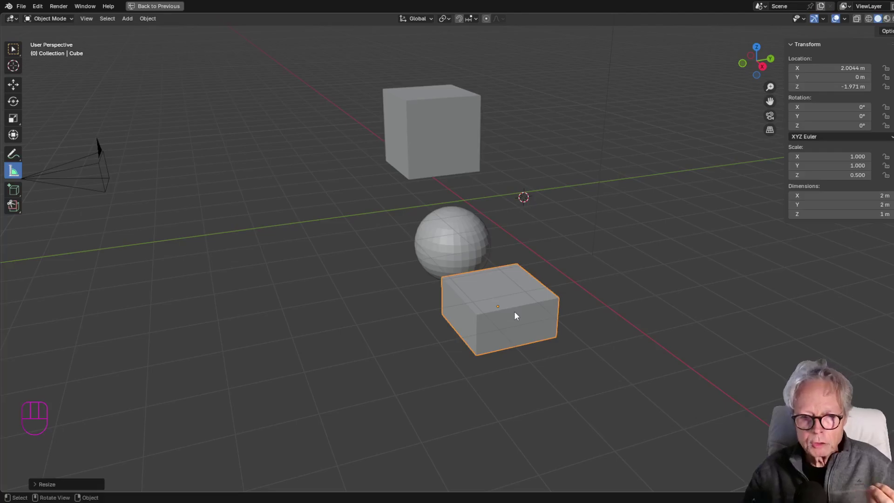
- Try resetting the flattened lower block's Z scale to 1, and undo that change
click(857, 175)
text(1)
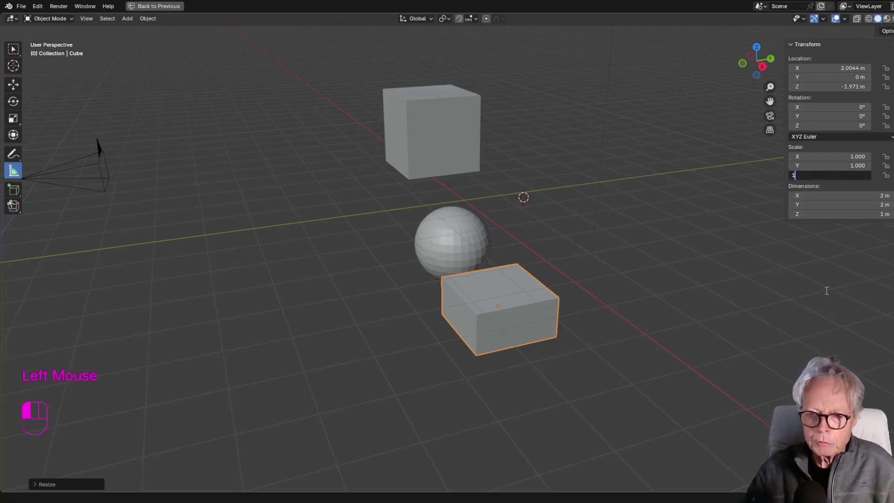
click(826, 290)
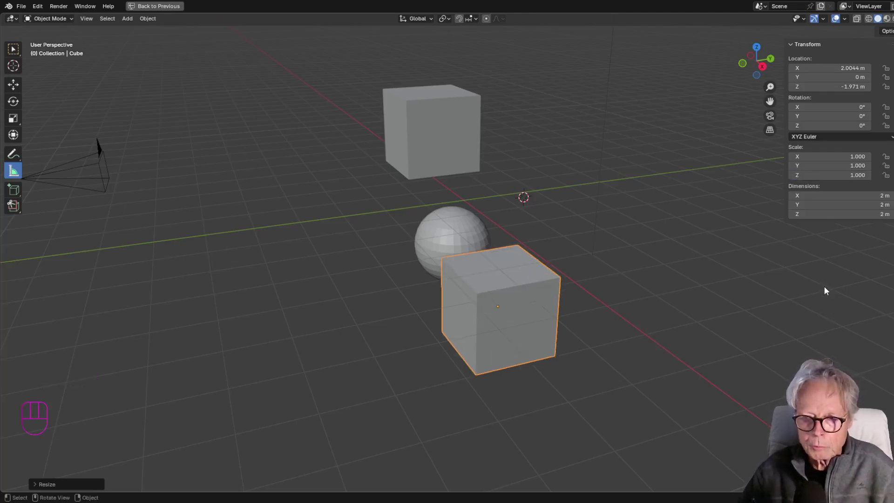
key(ctrl+z)
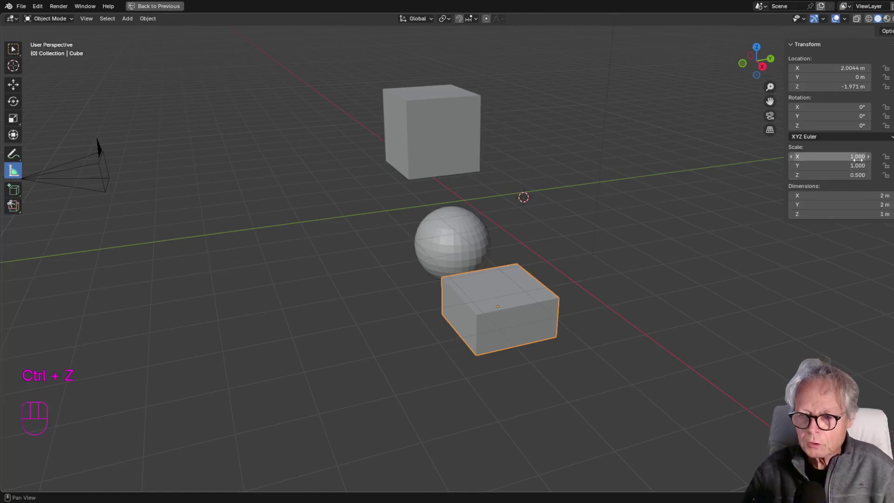
- Apply the Scale transform to the flattened lower block
click(512, 300)
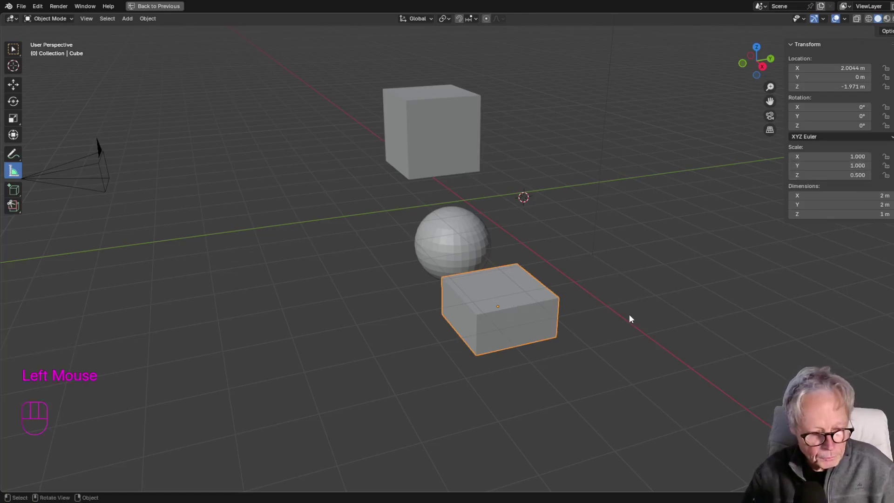
key(ctrl)
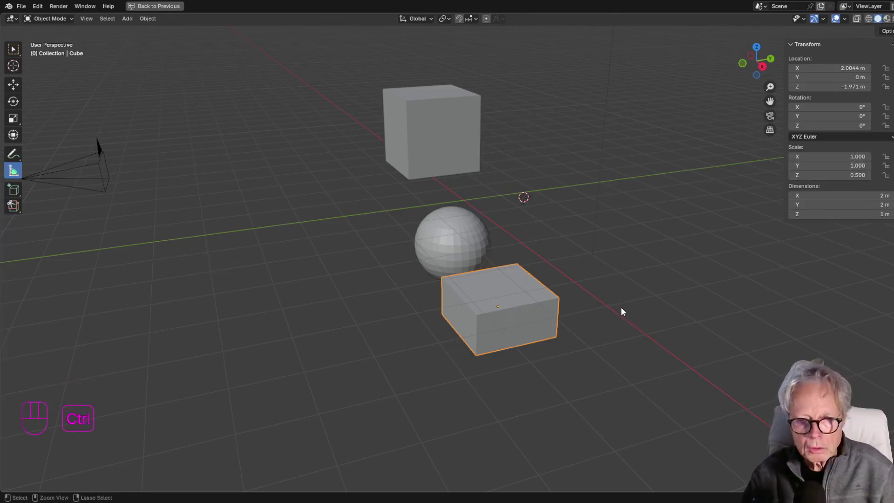
key(ctrl+a)
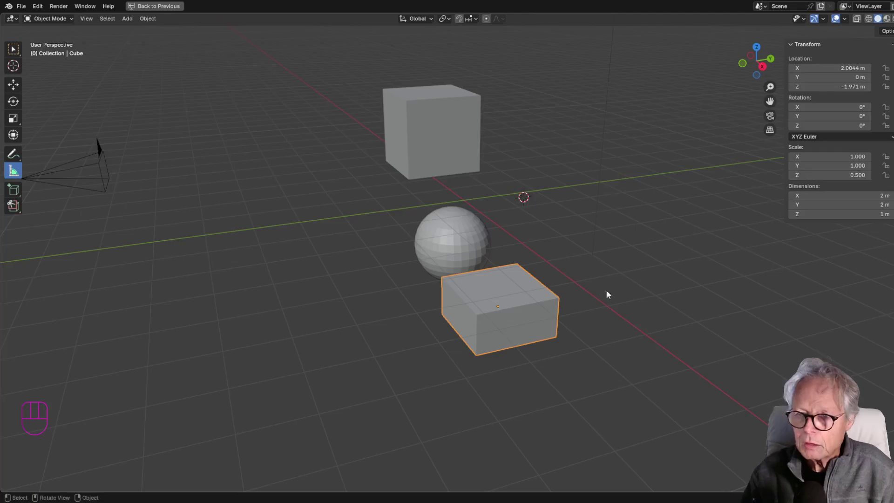
key(ctrl+a)
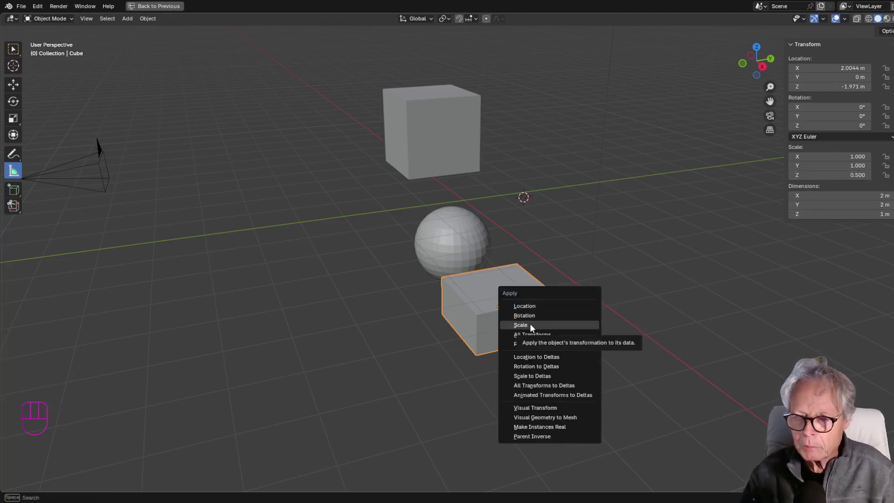
key(ctrl+a)
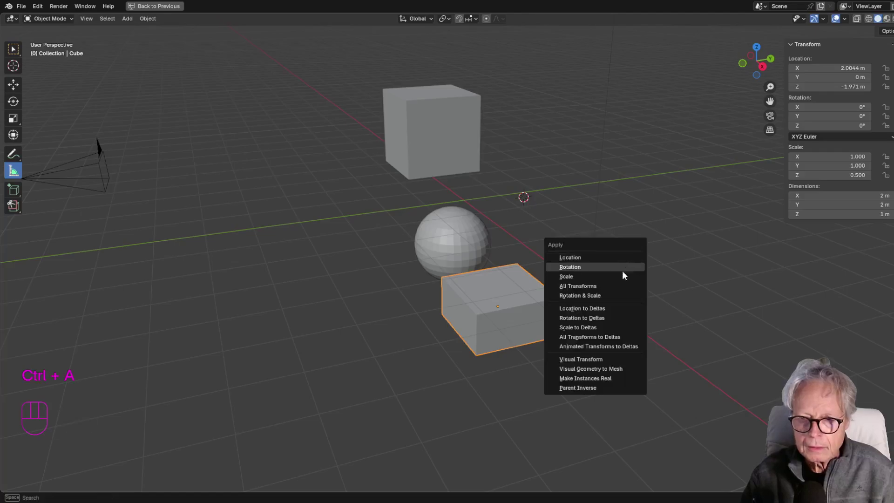
click(617, 279)
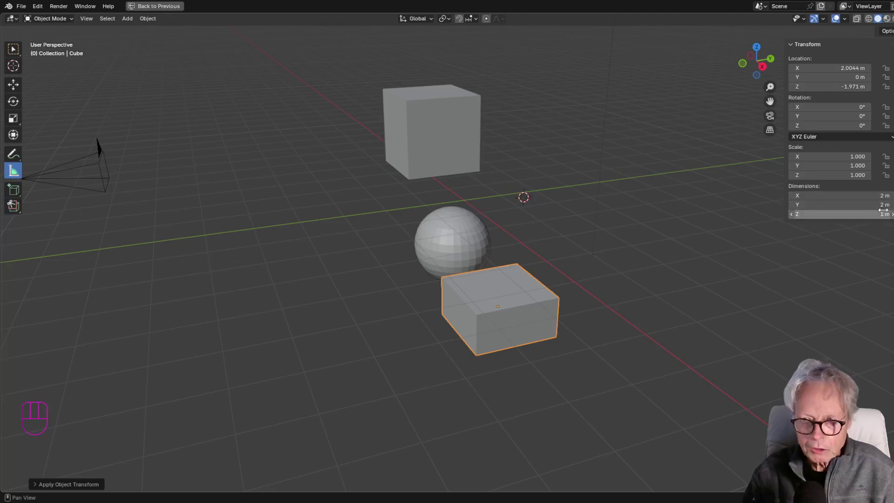
- Try a Z scale of 0.5 on the block with its scale applied, and undo it
click(853, 176)
text(0.5)
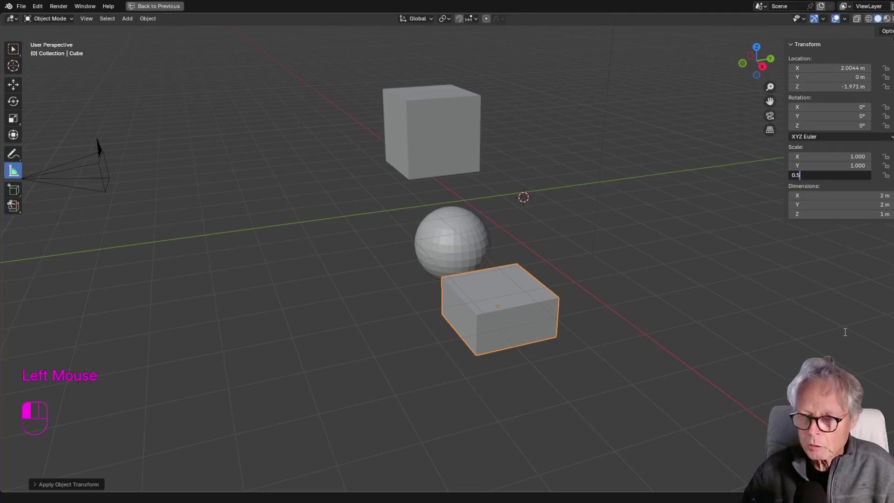
click(845, 331)
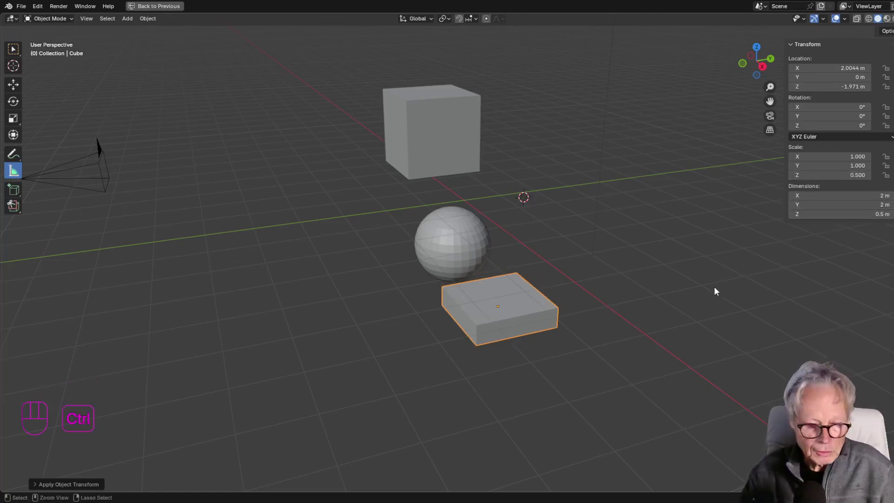
key(ctrl+z)
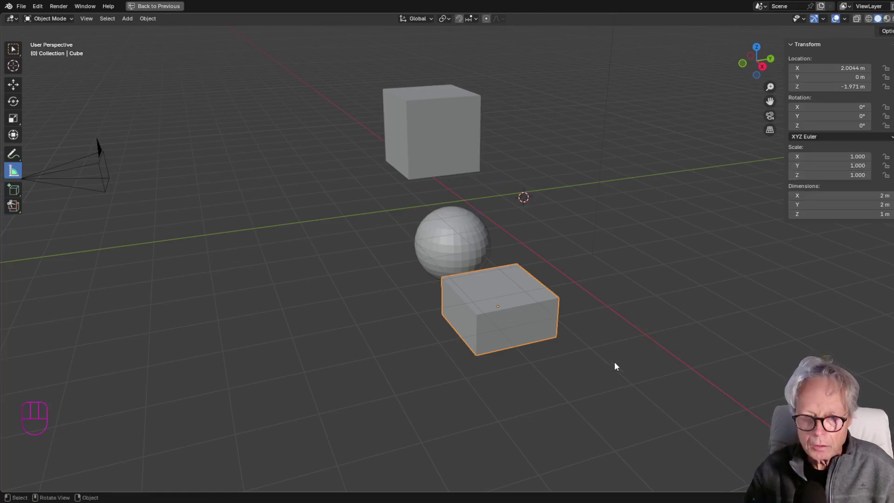
- Restore the viewport from its maximized state and delete both cubes and the sphere, keeping the camera and light
key(ctrl+space)
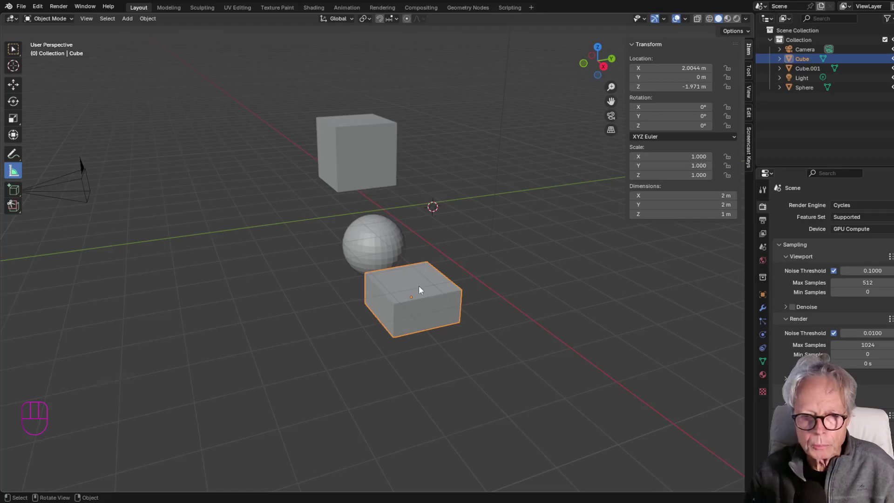
click(412, 267)
key(x)
click(365, 146)
key(x)
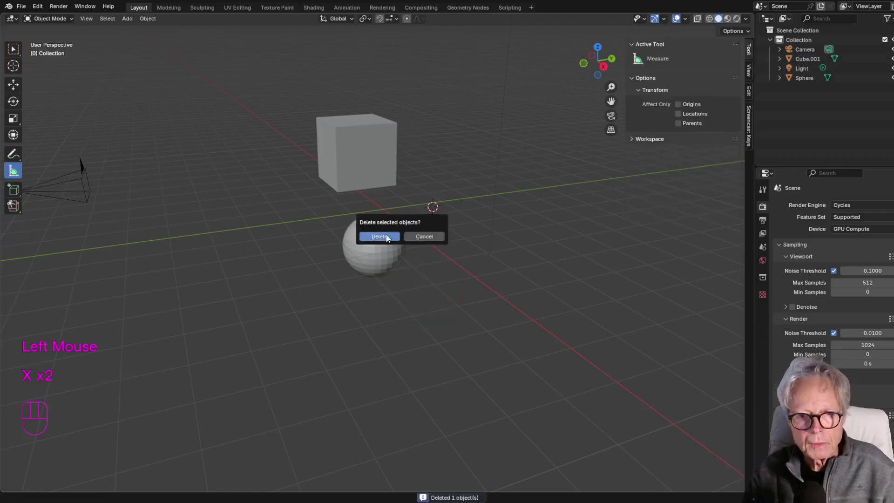
click(368, 163)
key(x)
key(x)
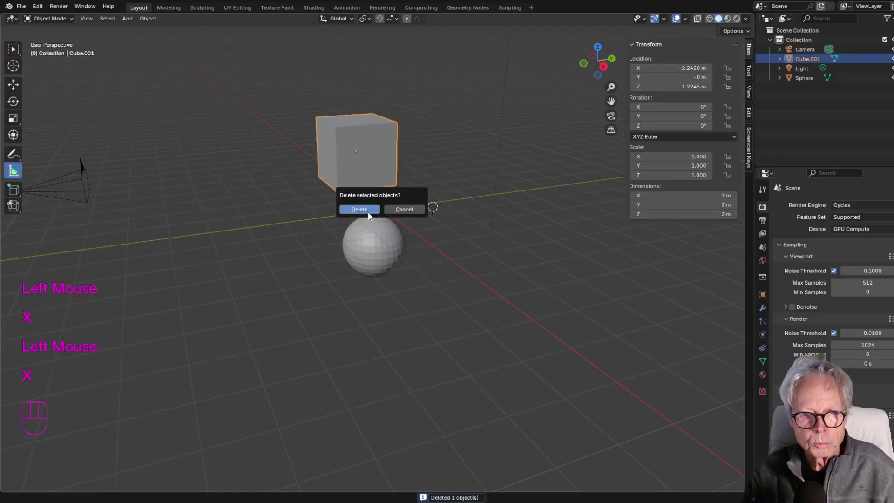
click(364, 207)
click(373, 239)
key(x)
click(371, 239)
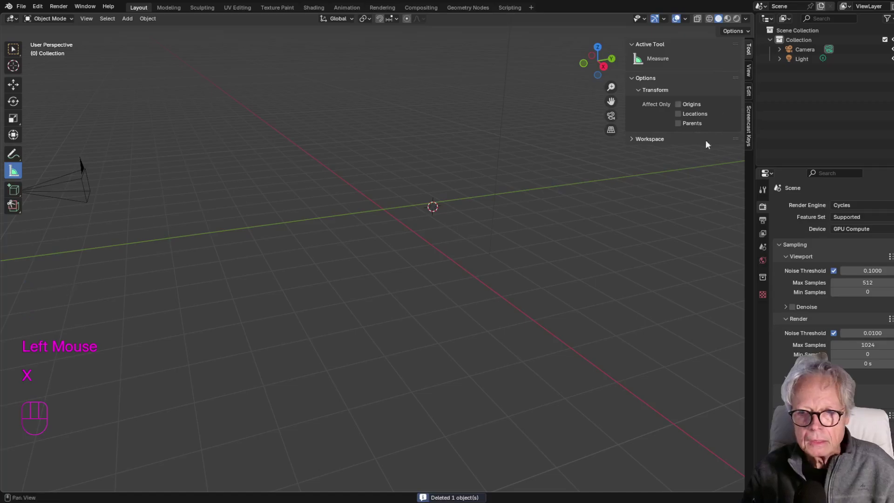
- Hide the viewport sidebar and add a cube mesh to the emptied scene
key(n)
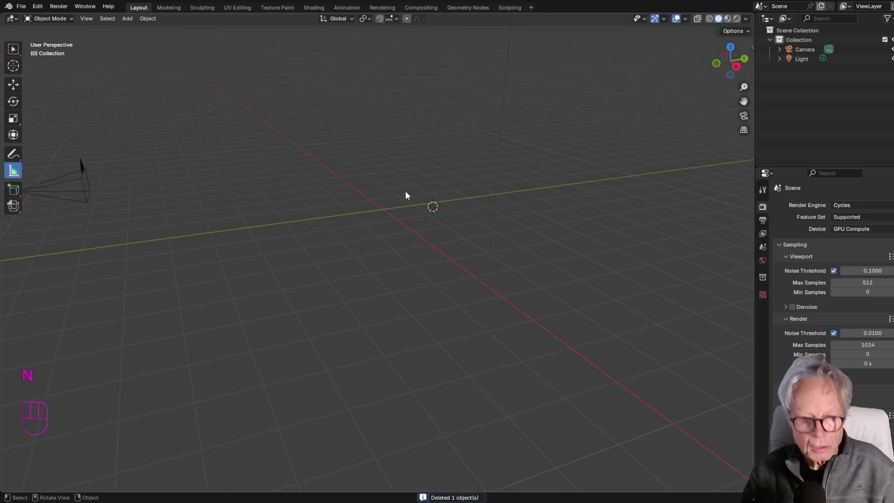
click(151, 19)
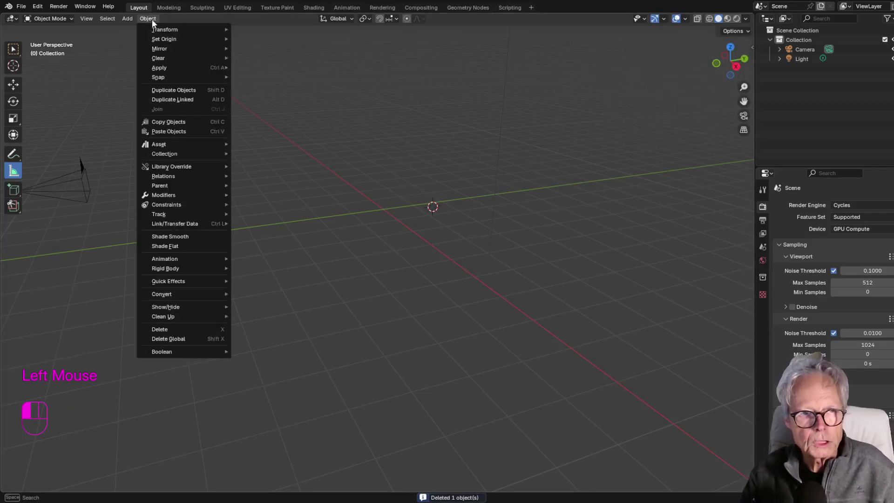
mouse_move(128, 20)
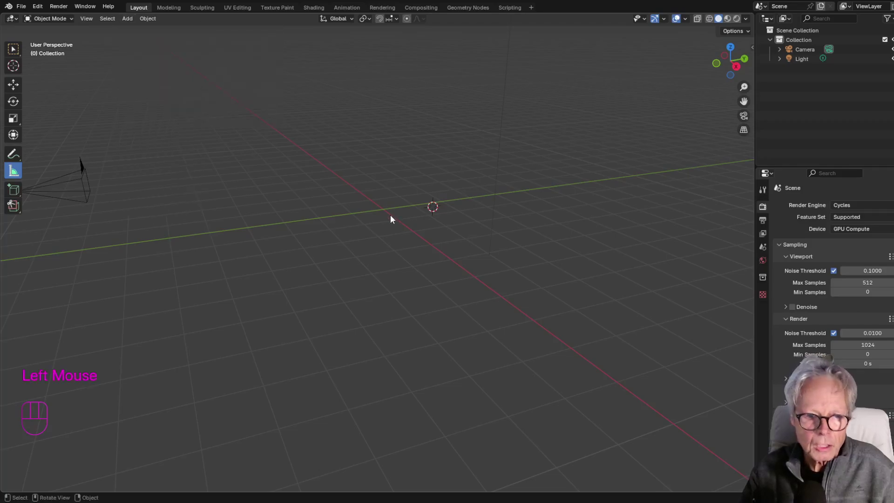
key(shift+a)
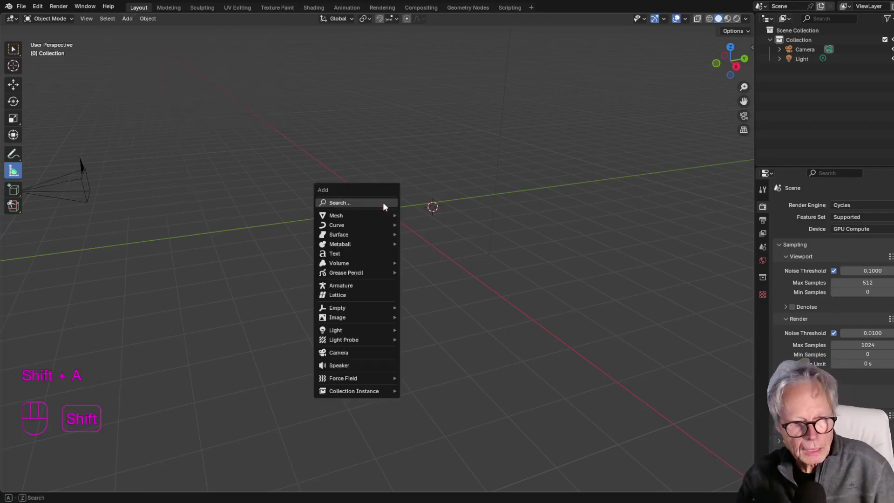
click(127, 19)
click(318, 211)
key(shift+a)
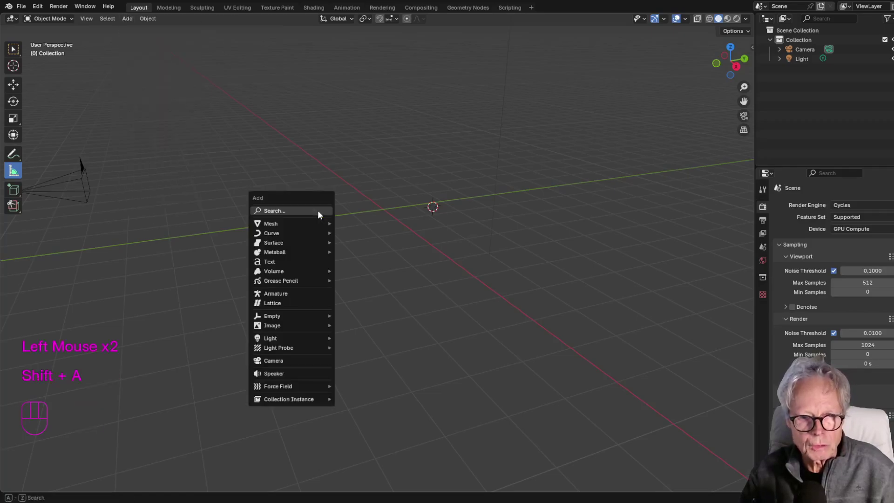
mouse_move(305, 225)
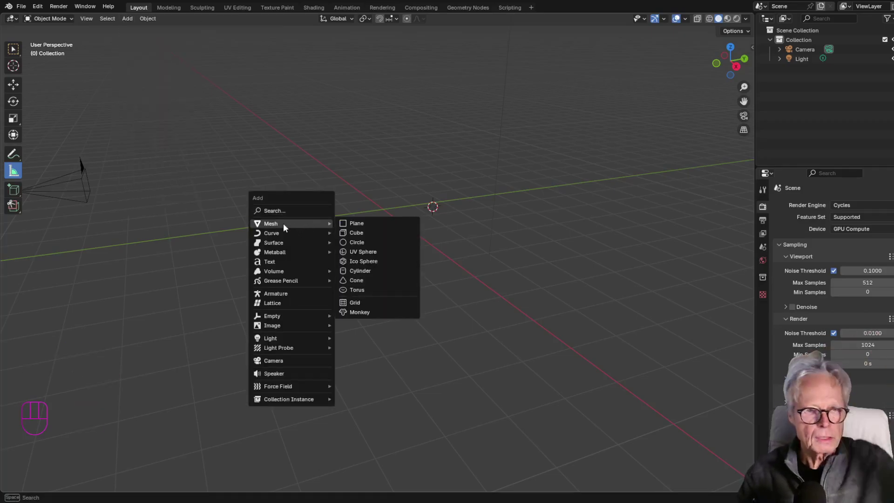
click(368, 233)
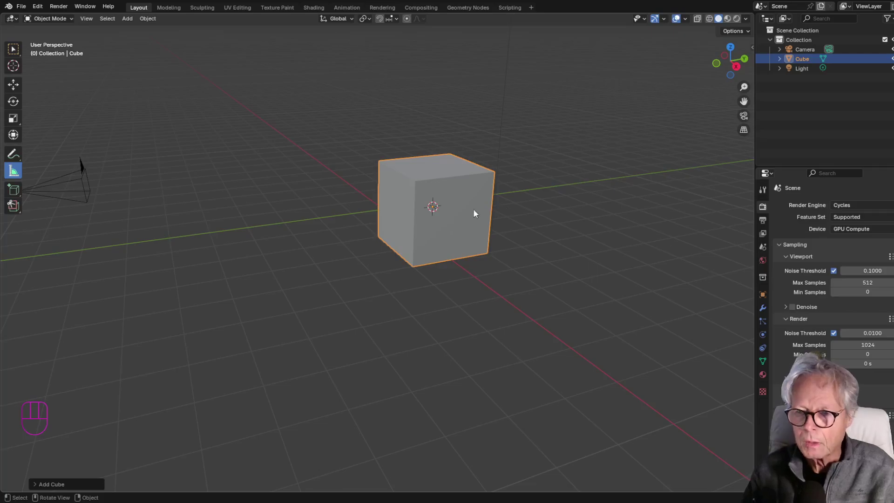
- Add a Bevel modifier to the new cube
click(763, 307)
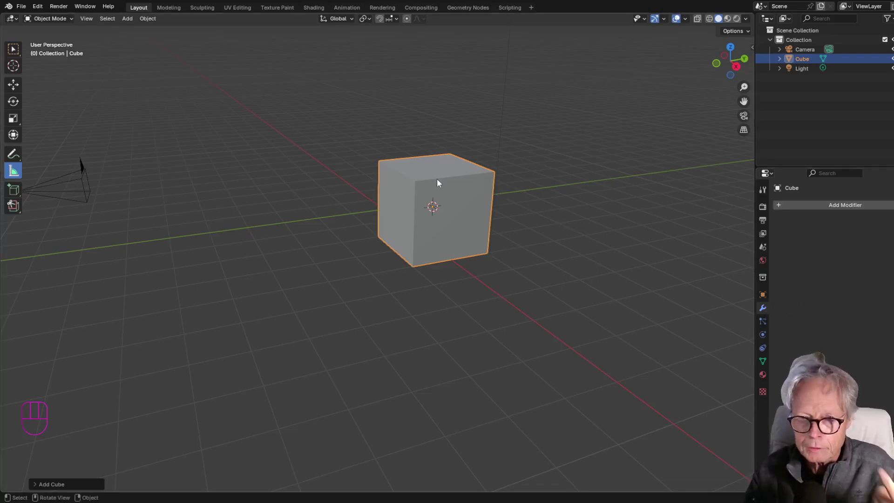
click(764, 308)
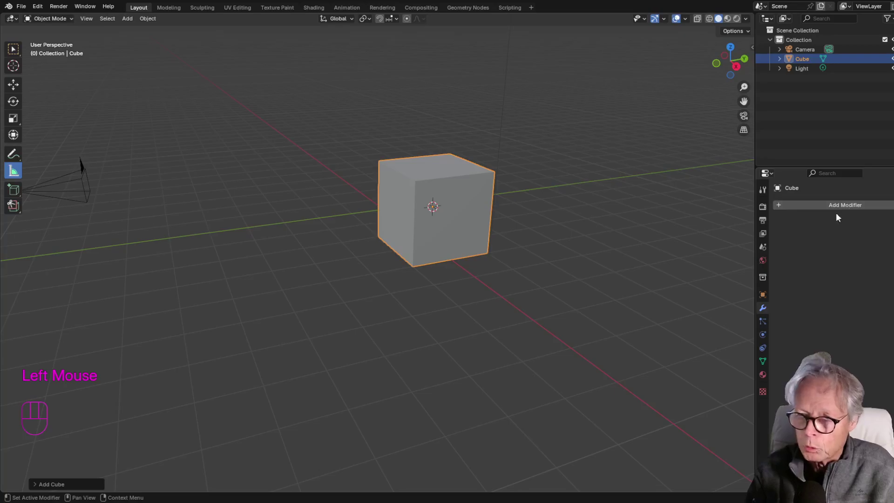
click(475, 196)
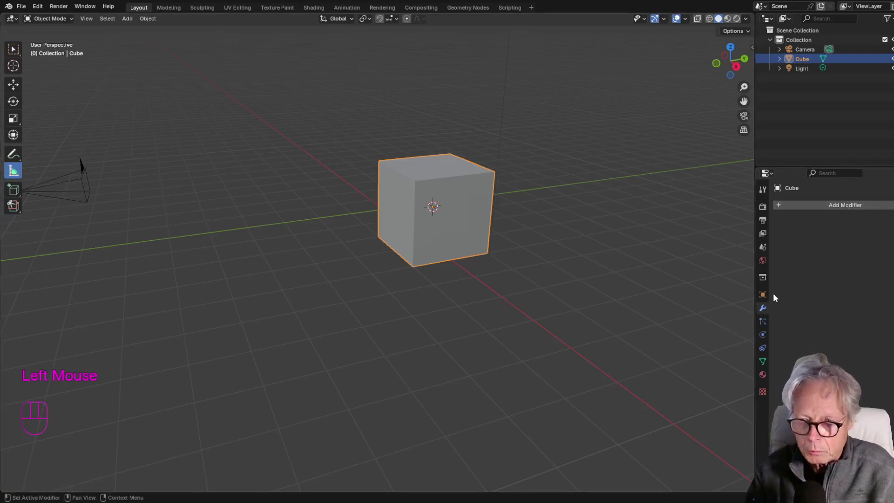
click(763, 310)
click(854, 203)
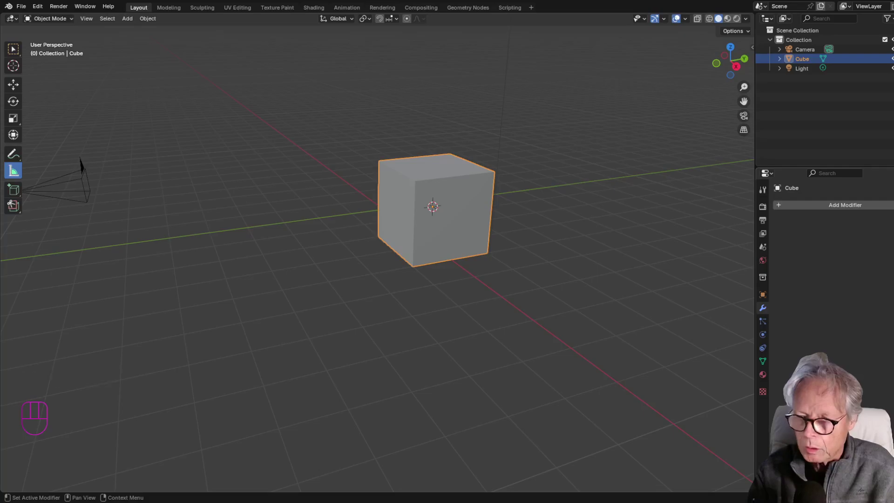
click(851, 204)
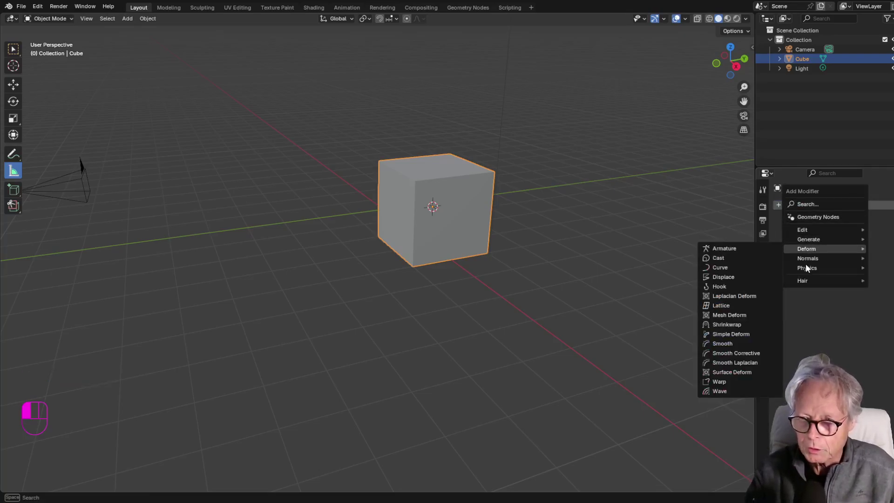
mouse_move(815, 240)
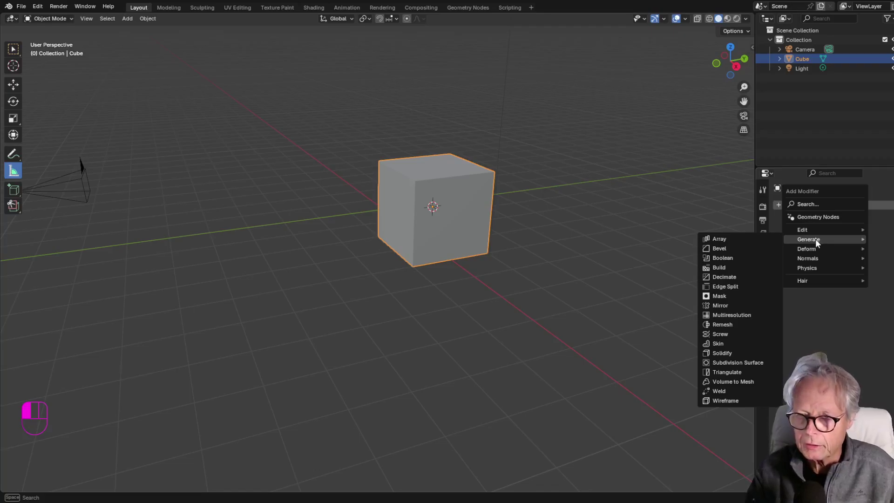
click(731, 250)
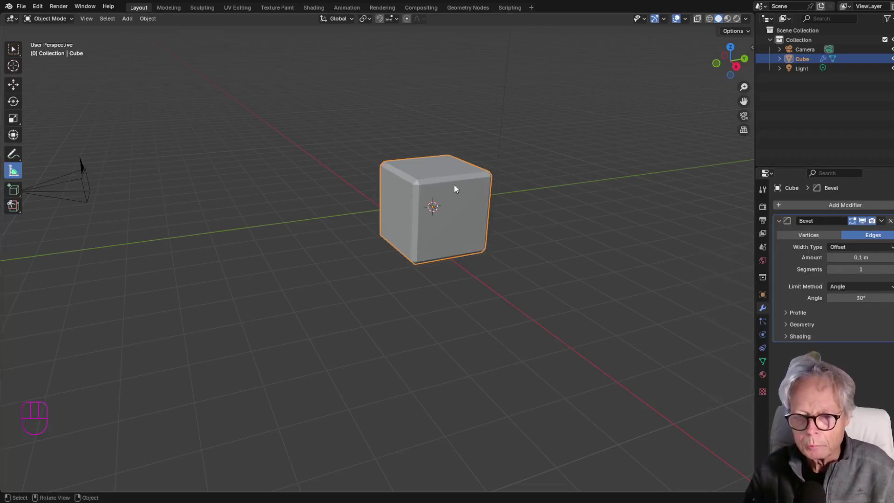
- Set the cube's Bevel modifier to 4 segments and raise its amount to 0.14 m
scroll(449, 128, up, 2)
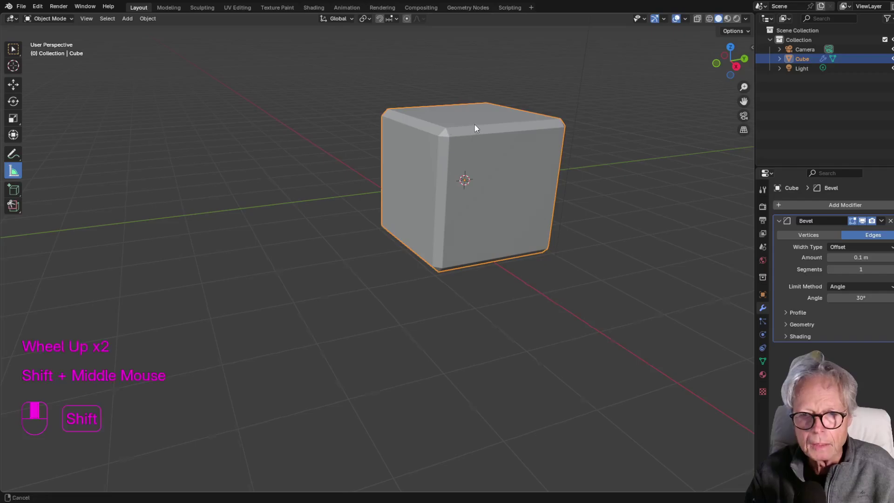
shift+middle_drag(475, 126, 375, 249)
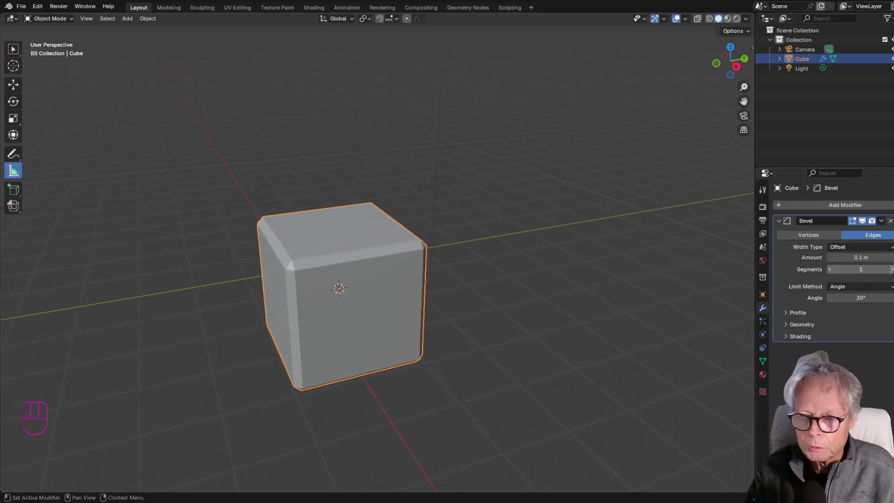
click(891, 269)
click(891, 270)
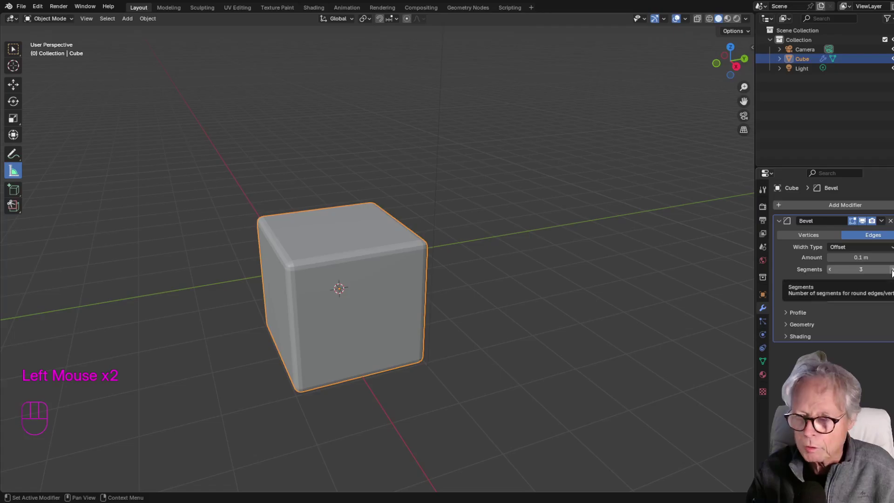
click(892, 269)
mouse_move(864, 259)
mouse_down()
mouse_move(888, 258)
mouse_move(859, 263)
mouse_up()
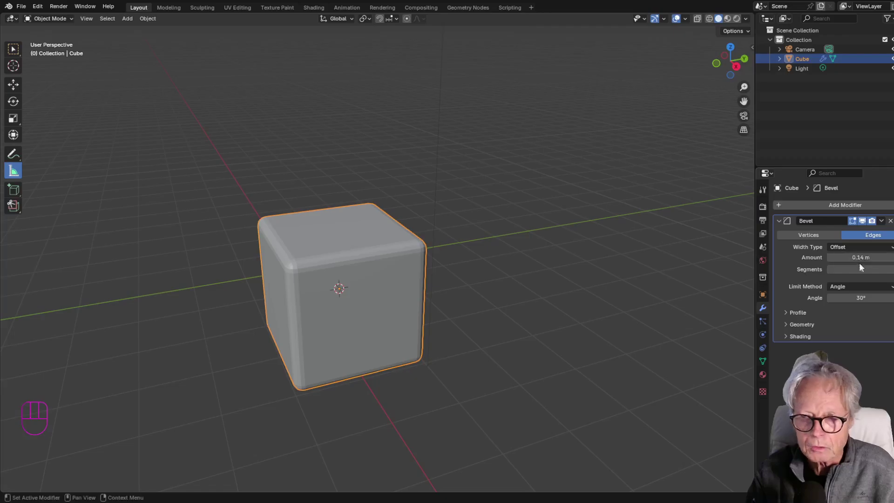
- Examine the deselected beveled cube from several angles and open the Preferences
middle_drag(421, 273, 554, 282)
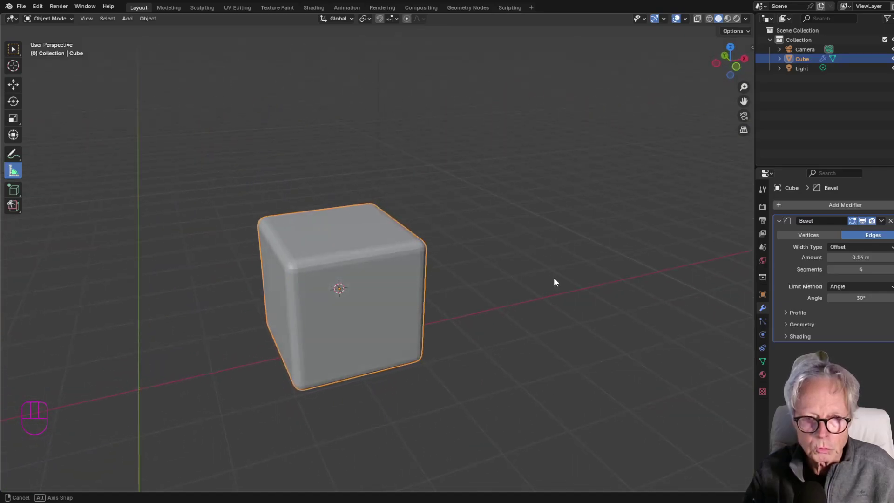
middle_drag(472, 241, 442, 245)
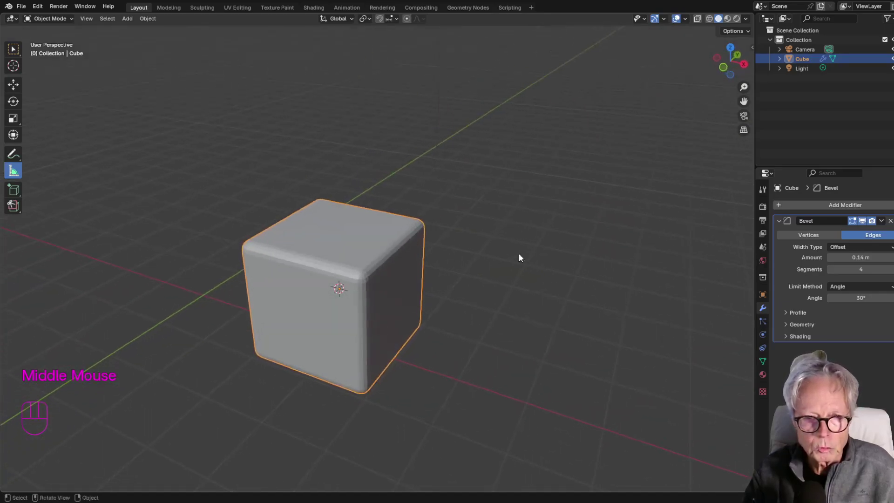
click(551, 232)
middle_drag(551, 232, 538, 232)
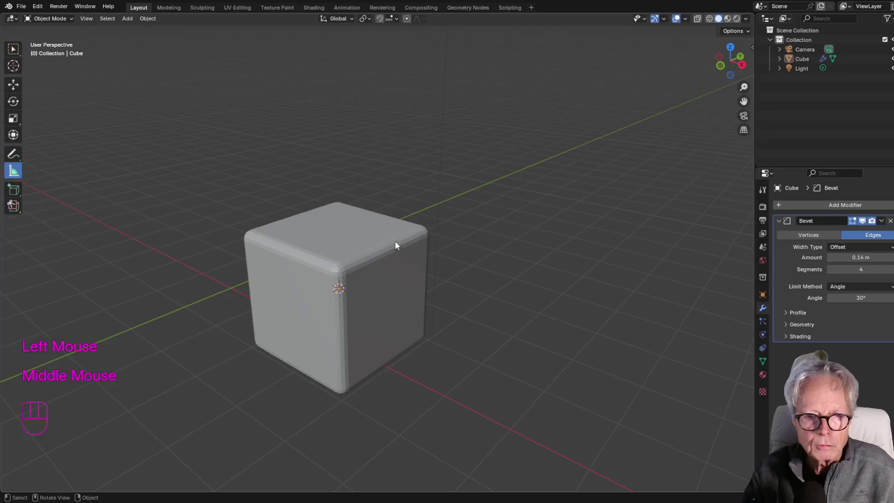
click(41, 6)
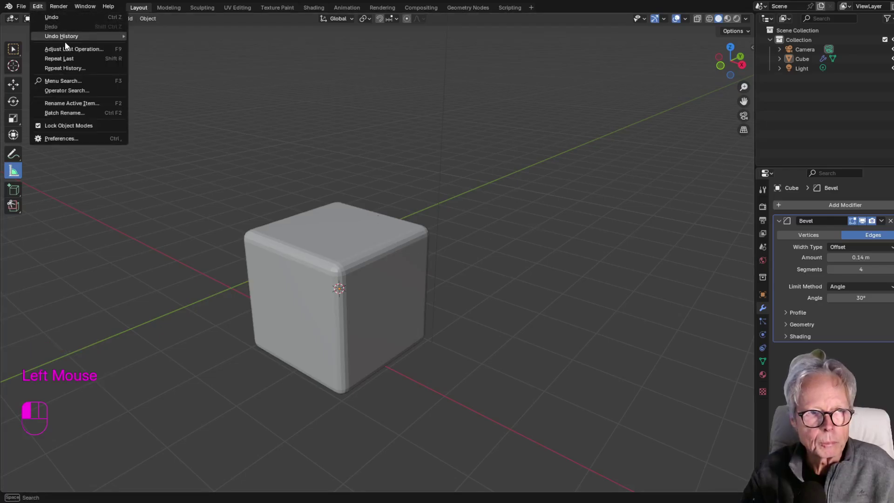
click(69, 139)
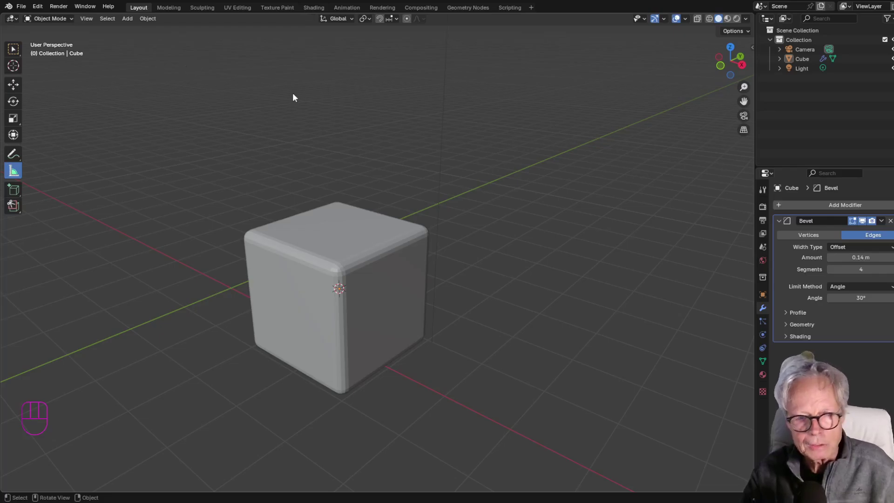
- Select the cube again and place the 3D cursor in empty space beside it with the Cursor tool
click(370, 278)
middle_drag(454, 248, 424, 296)
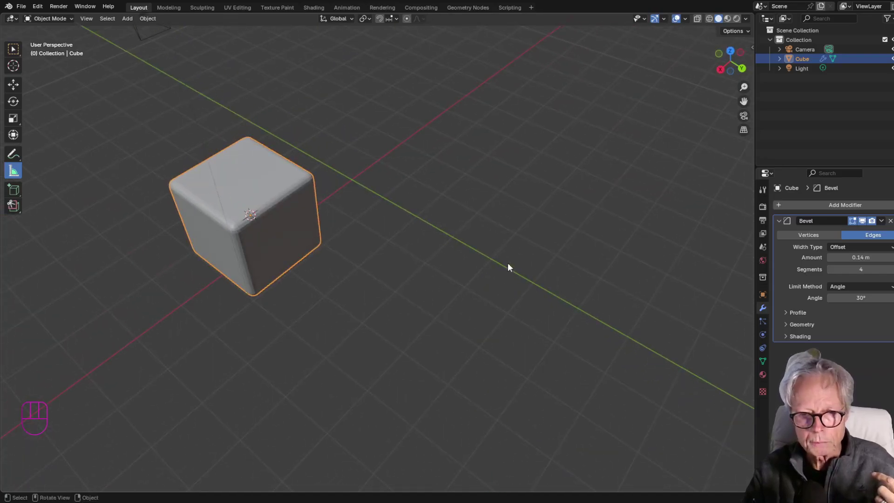
middle_drag(353, 183, 192, 132)
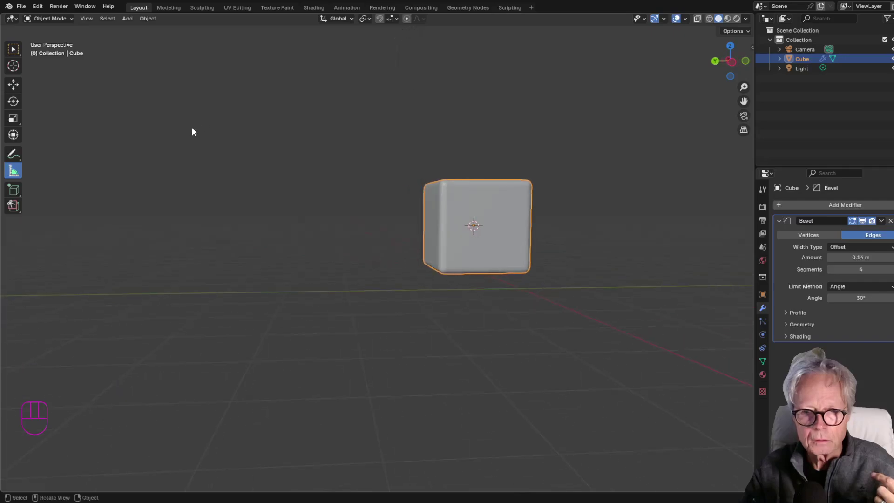
click(13, 65)
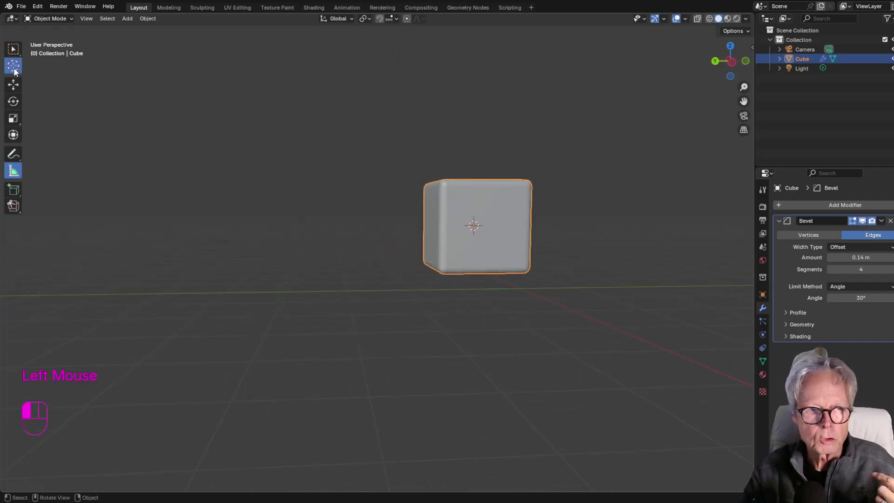
click(268, 275)
mouse_move(398, 312)
middle_down()
mouse_move(337, 305)
mouse_move(367, 325)
mouse_move(396, 316)
middle_up()
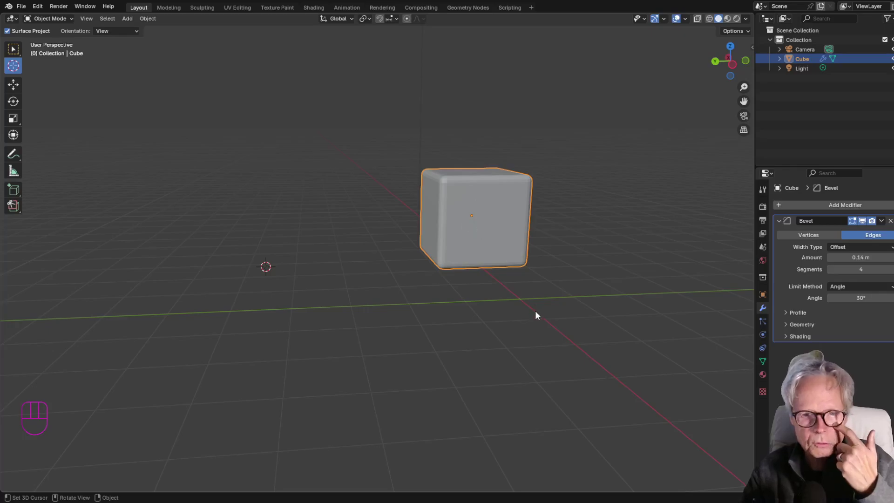
- Open the Preferences again, and return to the selection tool with the beveled cube selected
click(38, 7)
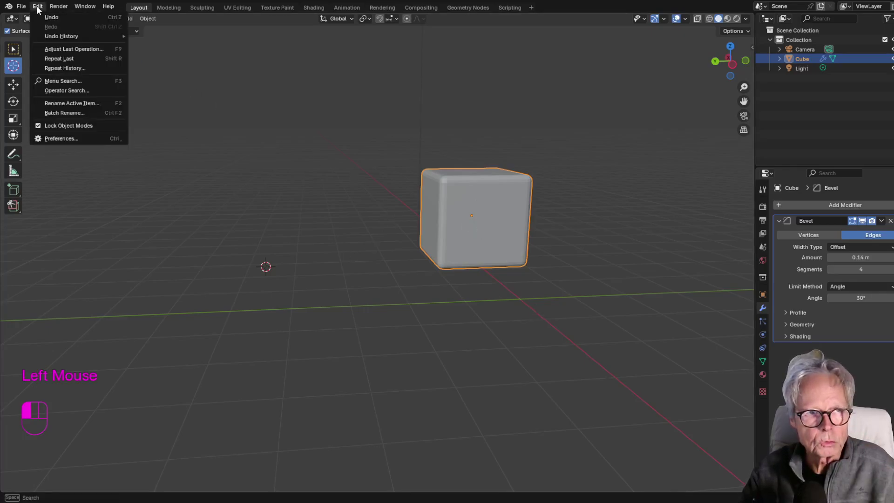
click(71, 138)
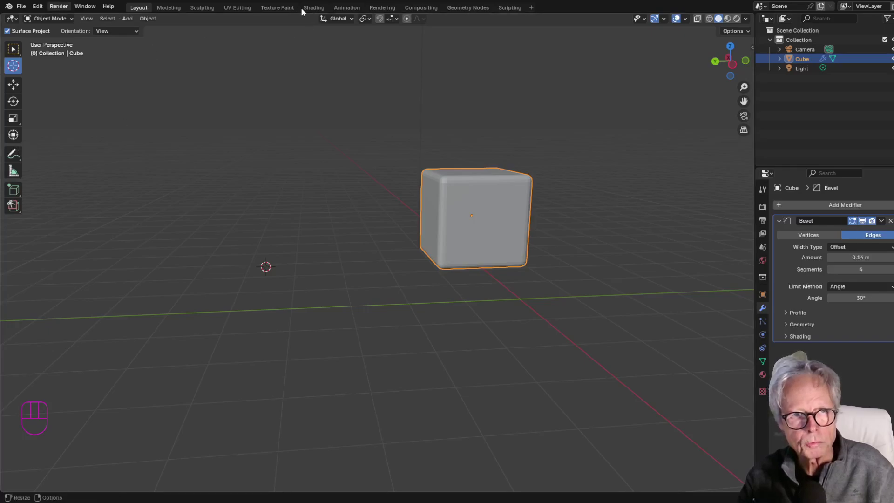
click(13, 50)
click(300, 170)
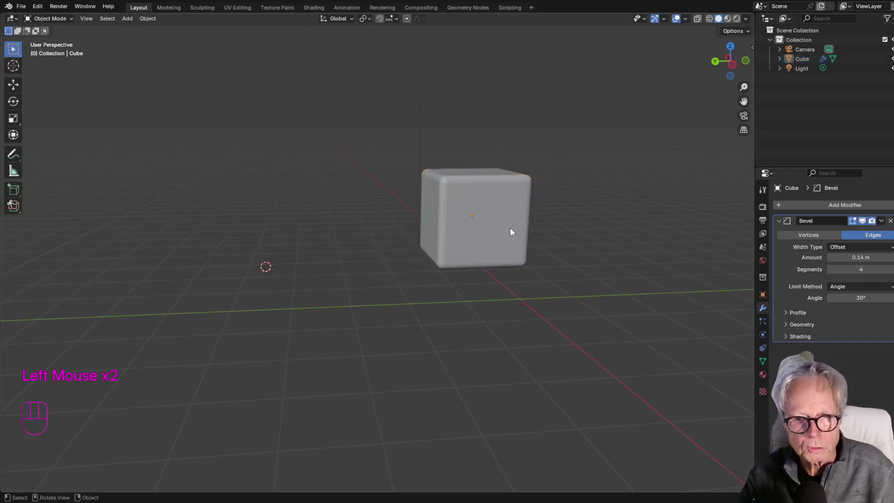
click(508, 227)
middle_drag(496, 226, 539, 240)
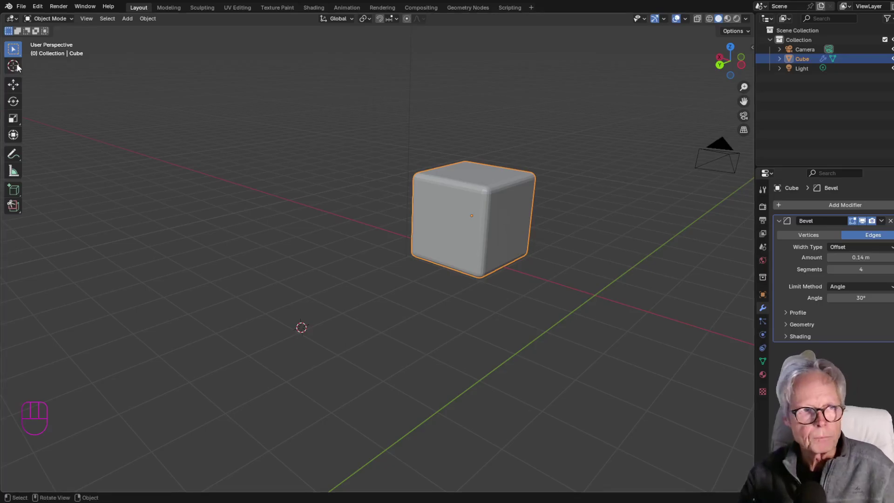
- Deselect the beveled cube and add a second cube mesh at the 3D cursor
click(246, 167)
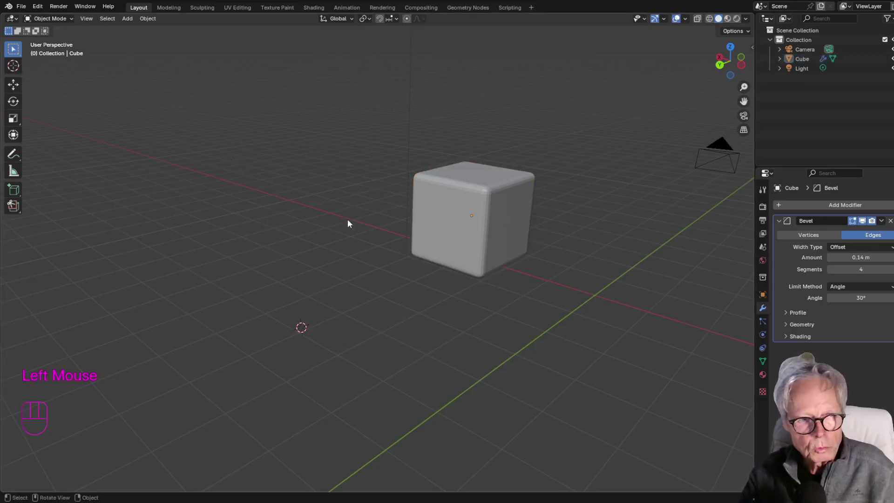
key(shift+a)
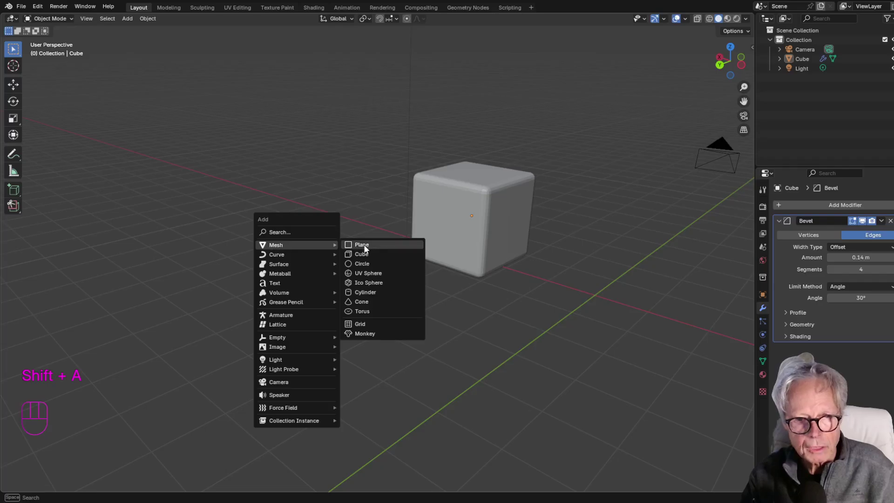
click(374, 252)
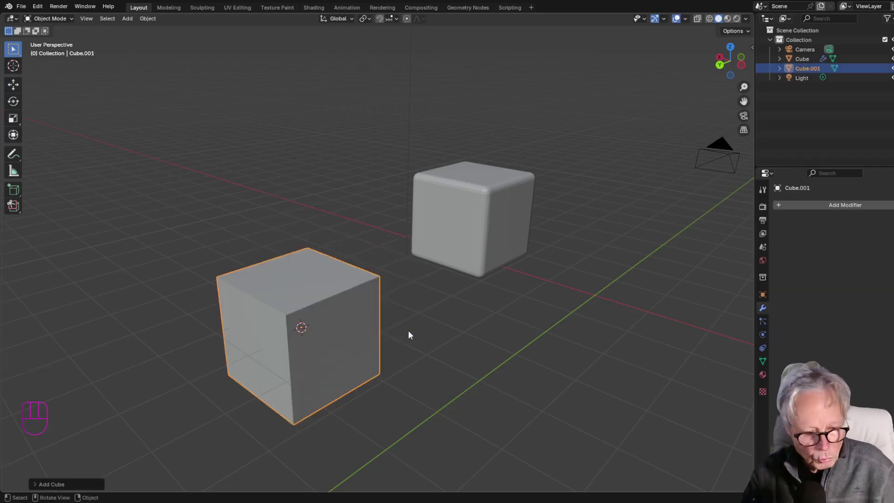
- Scale the second cube into a flat slab, about 0.24 in Z, 2.86 in X and 1.37 in Y, and show its transform values
key(s)
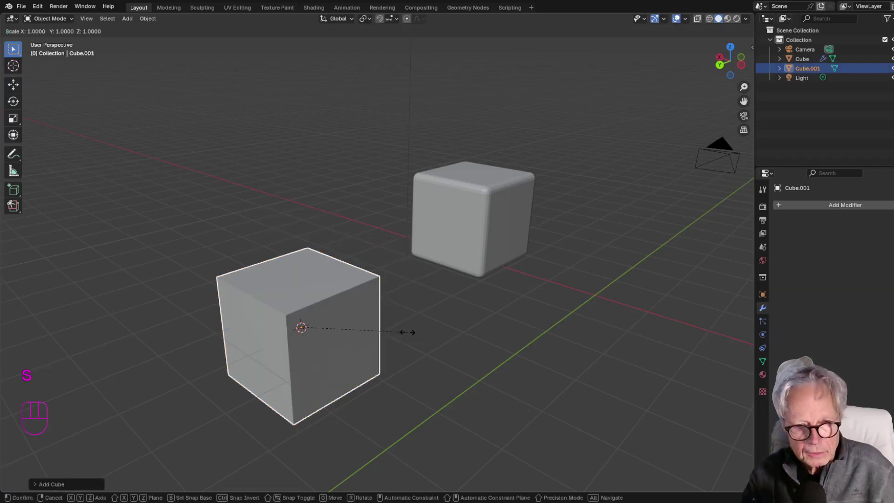
key(z)
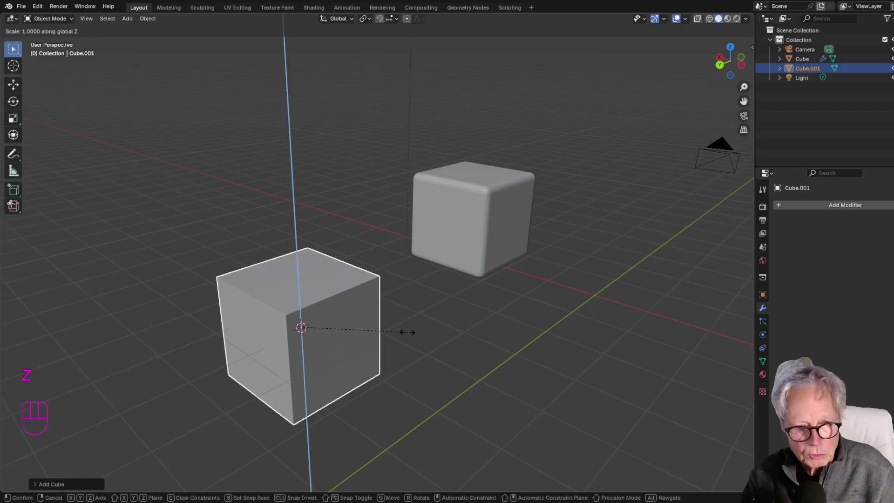
click(327, 333)
key(s)
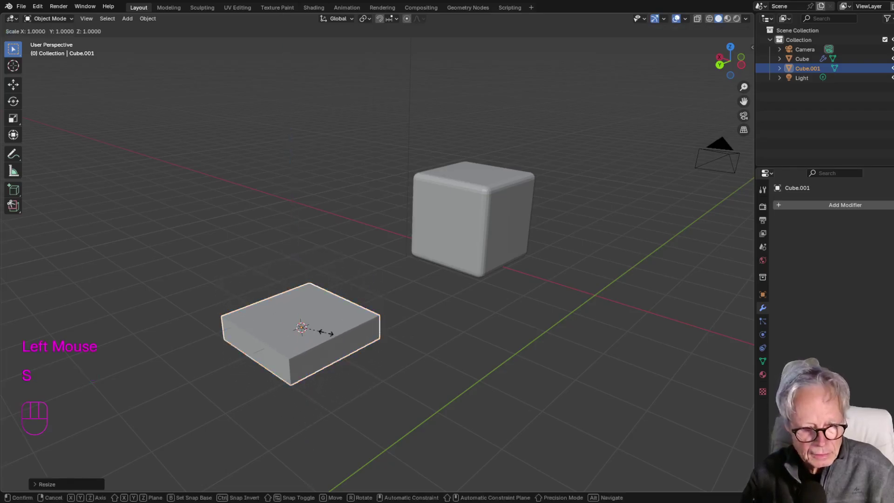
key(x)
click(369, 358)
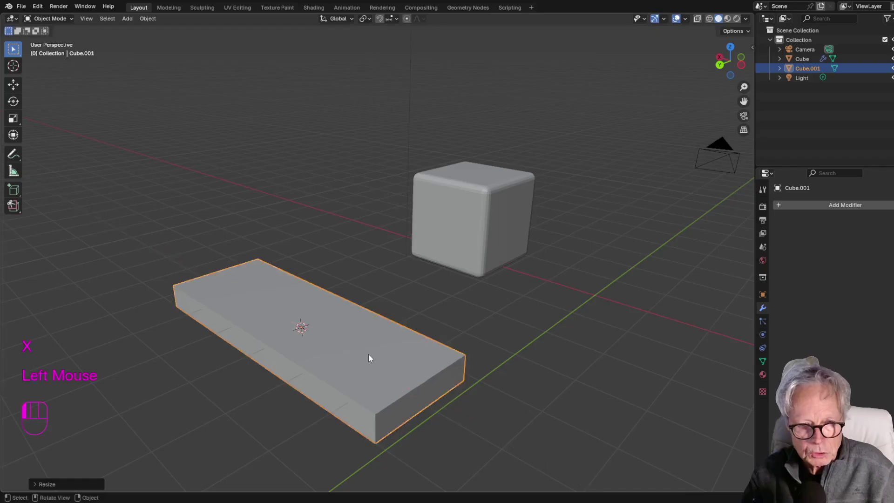
key(s)
key(y)
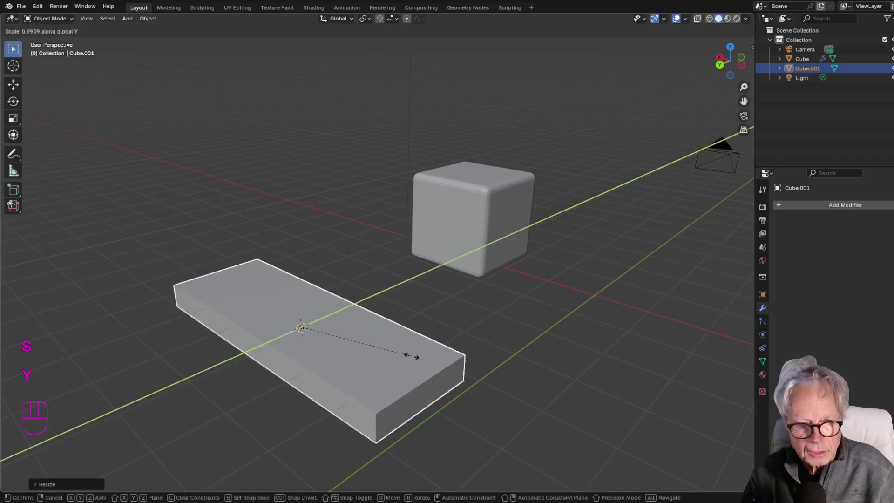
click(464, 345)
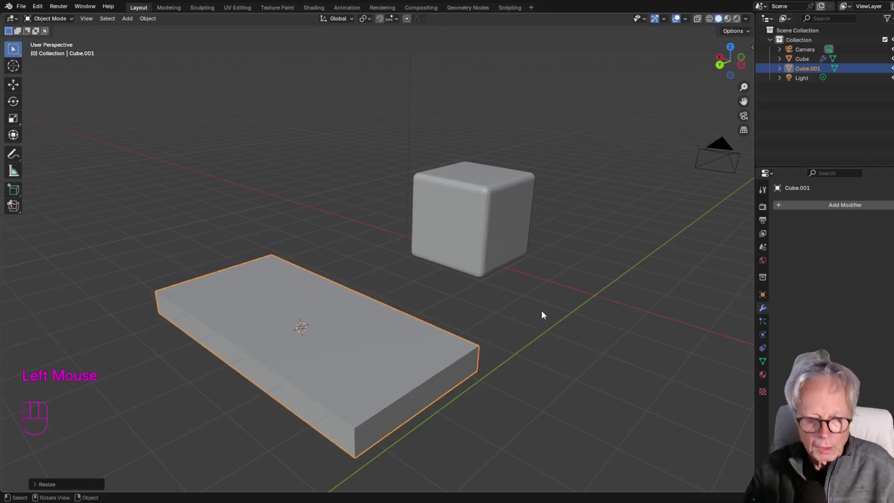
click(373, 369)
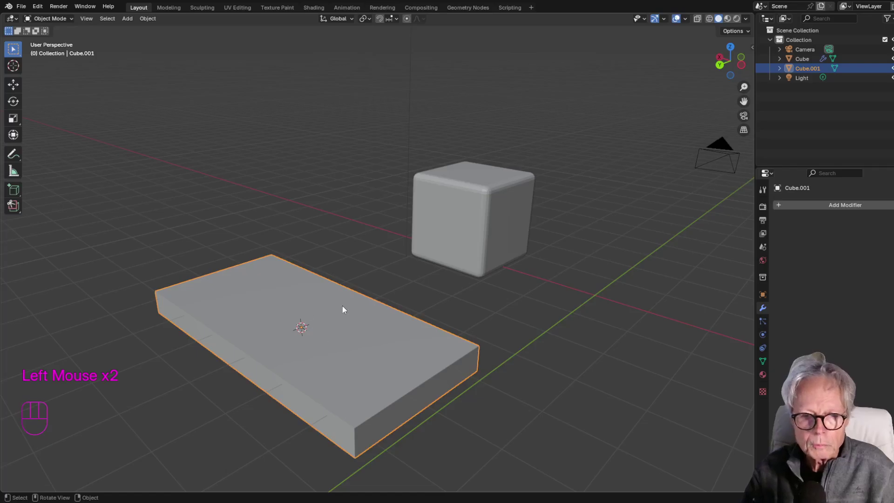
key(n)
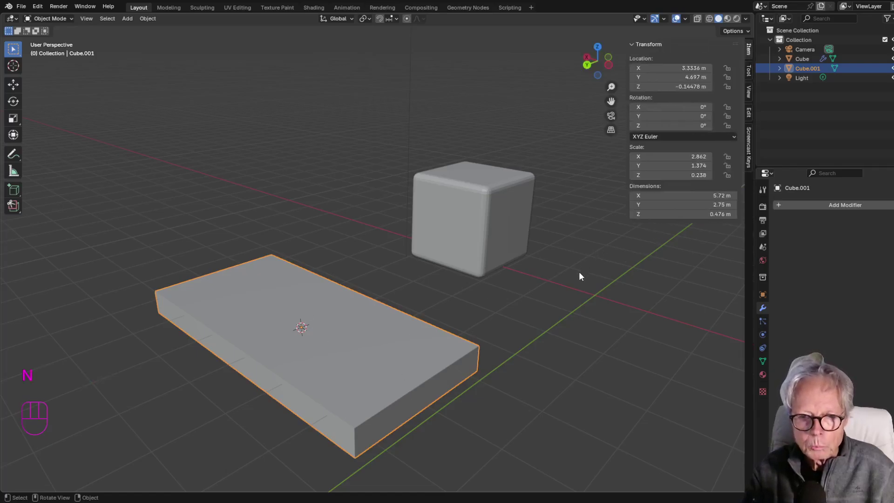
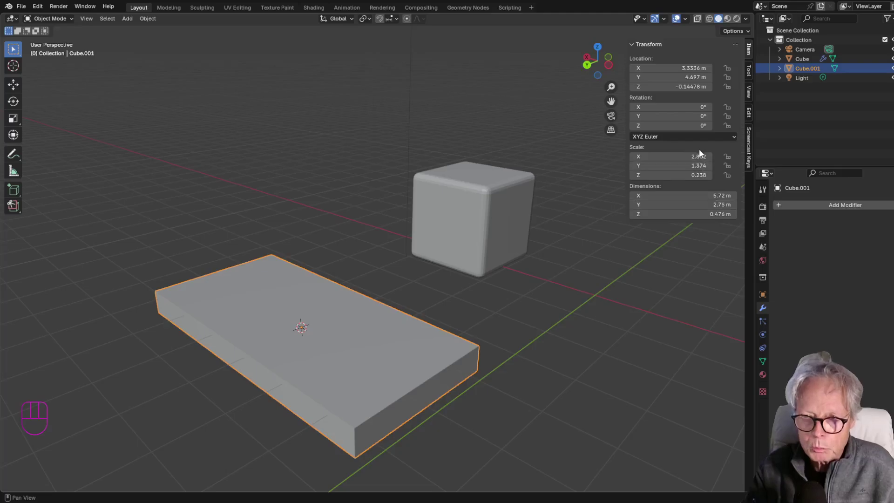
- Add a Bevel modifier to the flat slab and examine its beveled edges and near corner up close
click(778, 236)
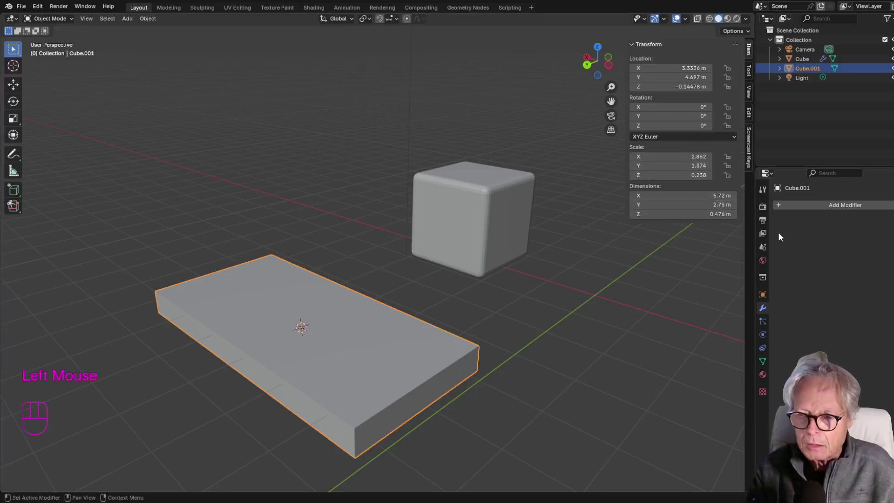
click(844, 206)
mouse_move(843, 206)
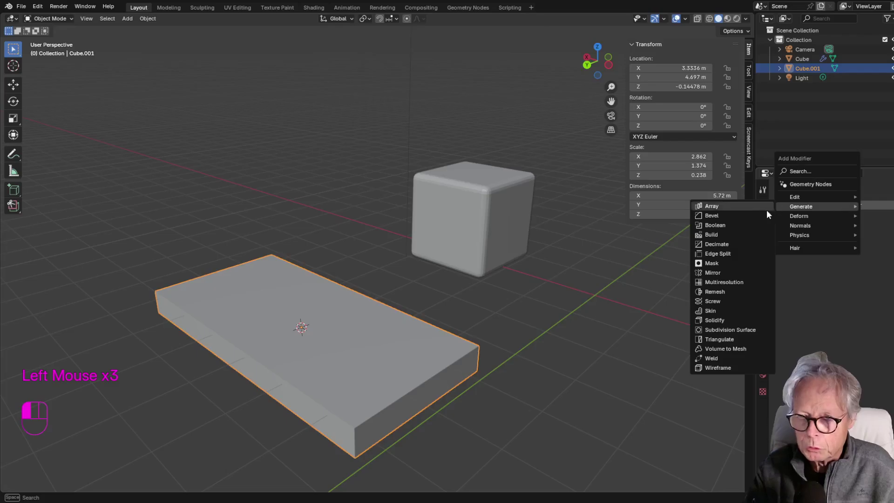
click(725, 214)
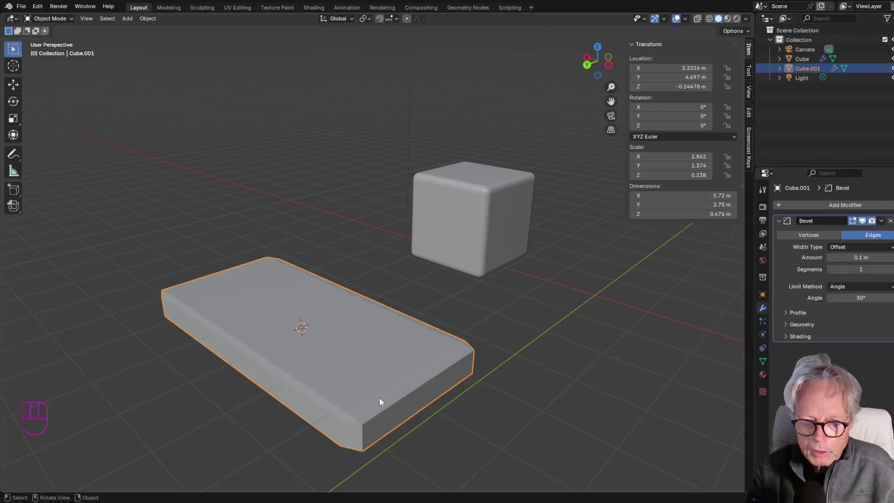
shift+middle_drag(359, 400, 408, 273)
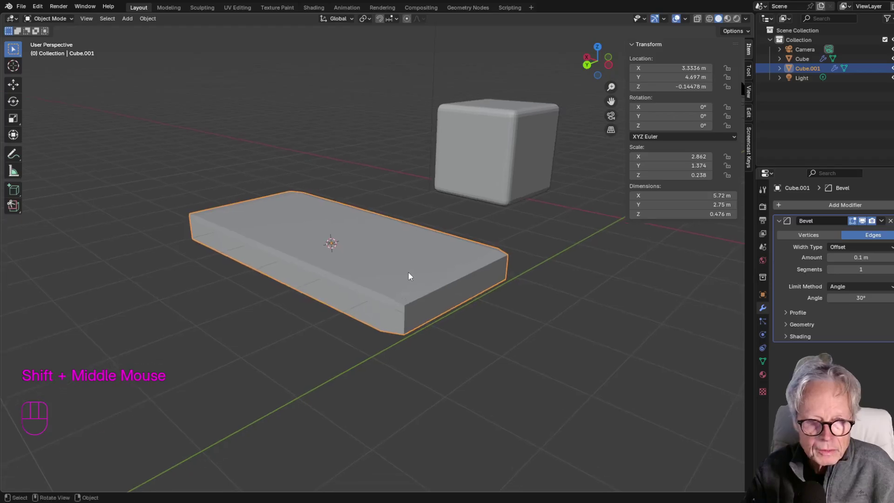
scroll(411, 273, up, 1)
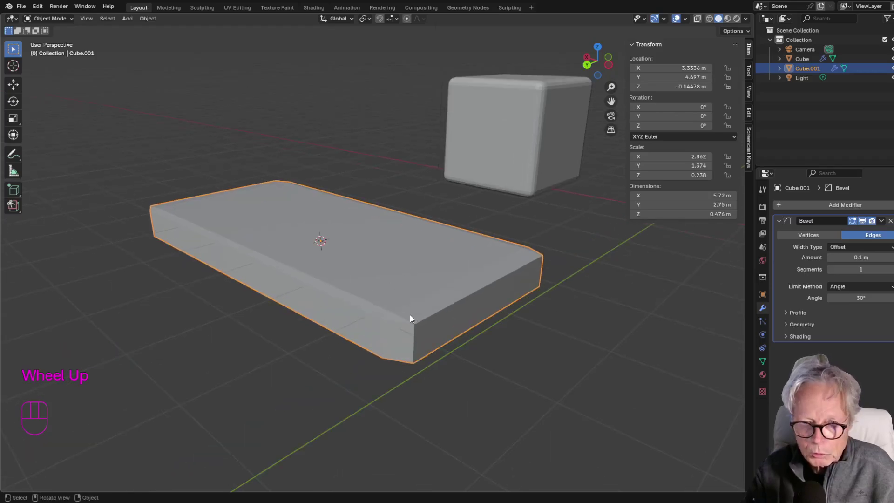
scroll(408, 320, up, 1)
scroll(406, 317, up, 1)
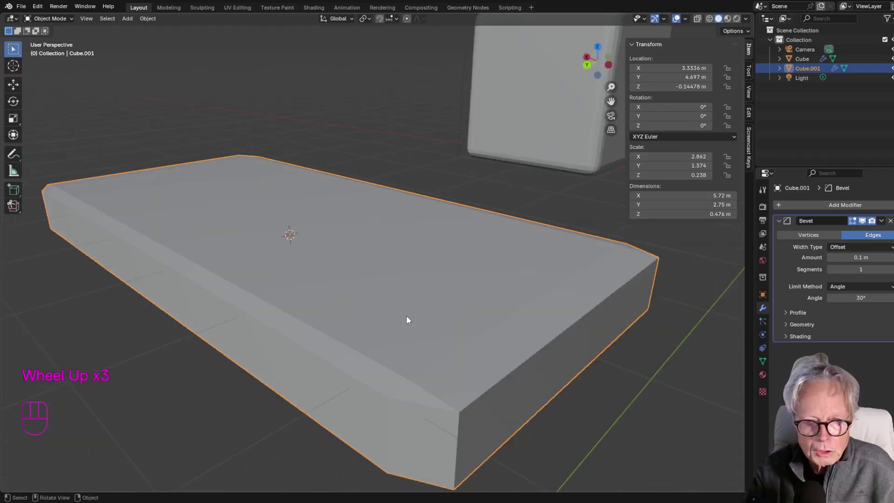
- Set the slab's Bevel modifier to 3 segments and an amount of 0.28 m
scroll(406, 318, down, 2)
scroll(406, 321, up, 1)
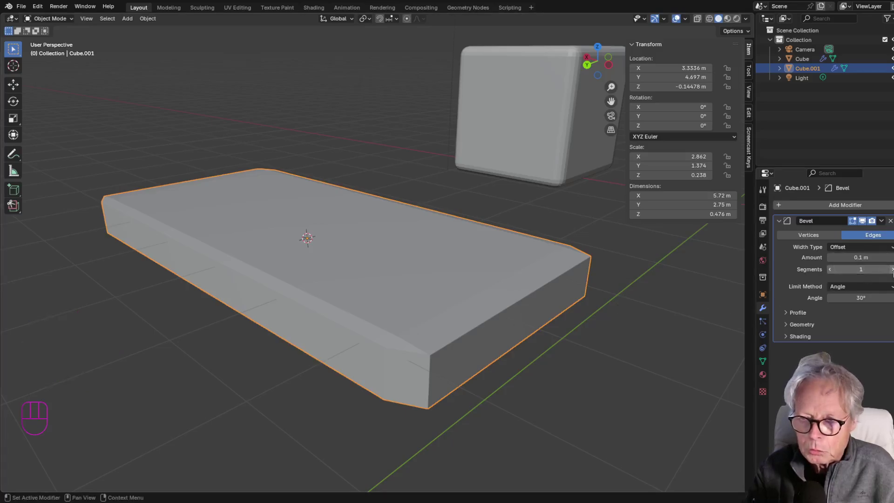
click(891, 269)
click(891, 270)
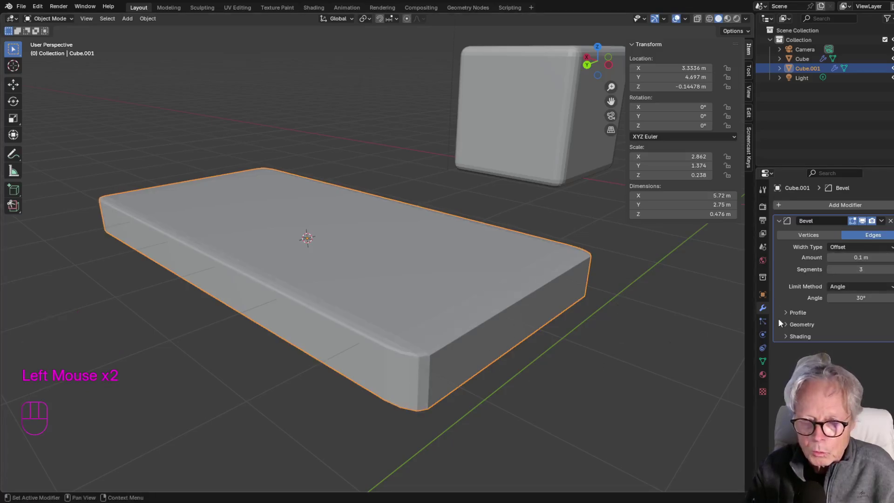
drag(862, 257, 890, 257)
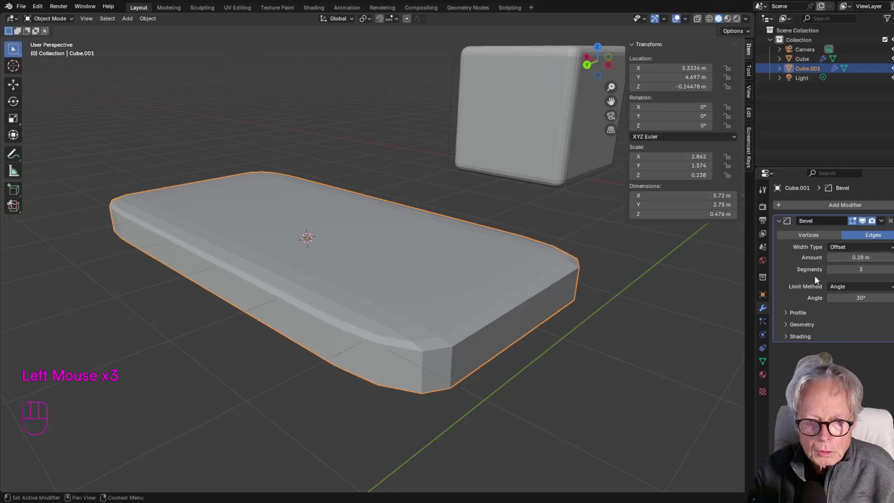
- Maximize the 3D viewport and draw short annotation strokes across the first cube's two near beveled top edges
middle_drag(453, 344, 511, 135)
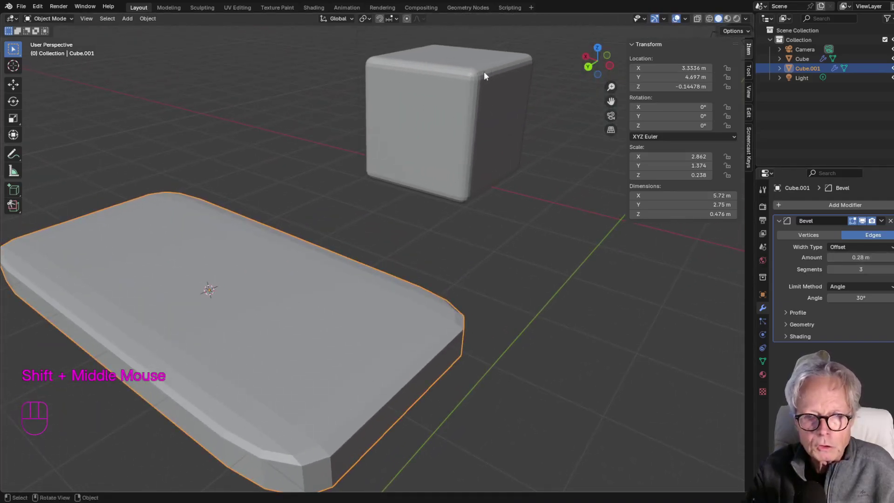
key(ctrl+space)
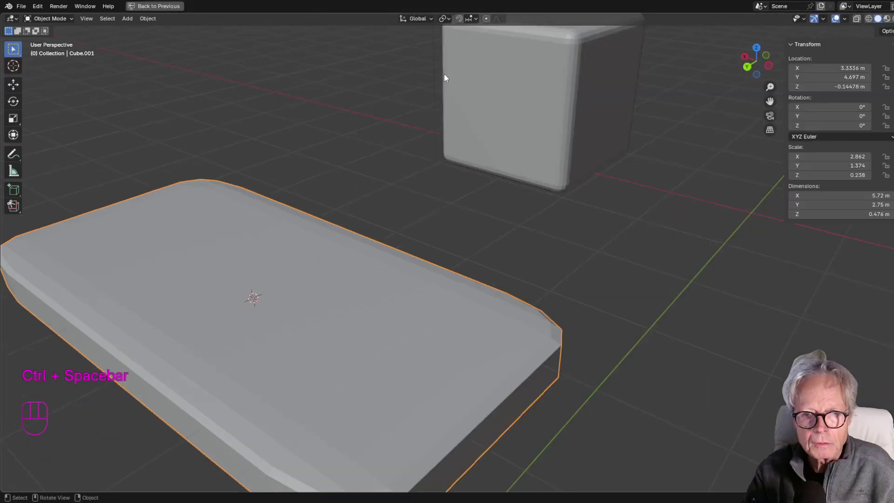
shift+middle_drag(508, 69, 503, 108)
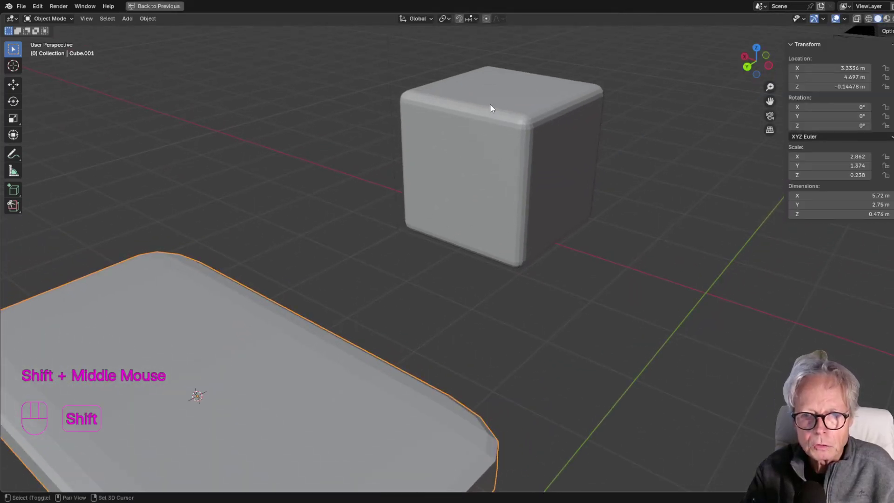
key(shift+space)
click(470, 164)
drag(493, 110, 486, 125)
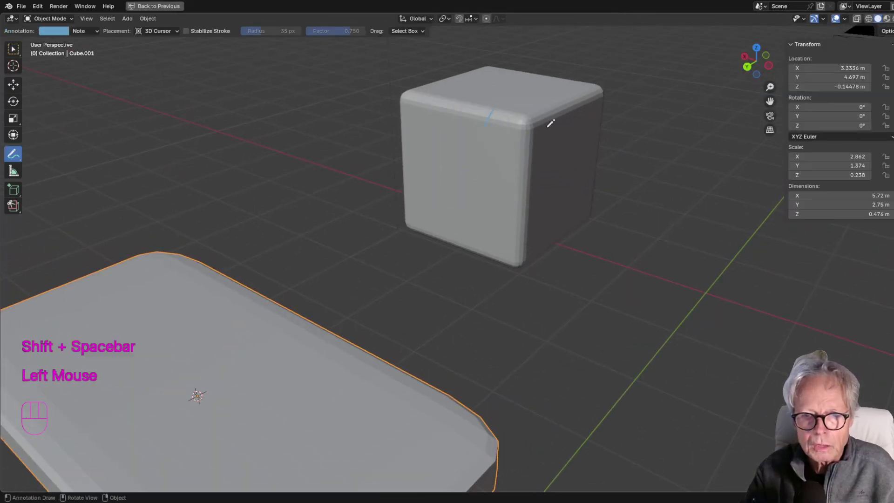
drag(557, 108, 560, 134)
- Draw annotation strokes across the slab's beveled edges and around its near corner
shift+middle_drag(505, 355, 453, 216)
drag(319, 232, 292, 259)
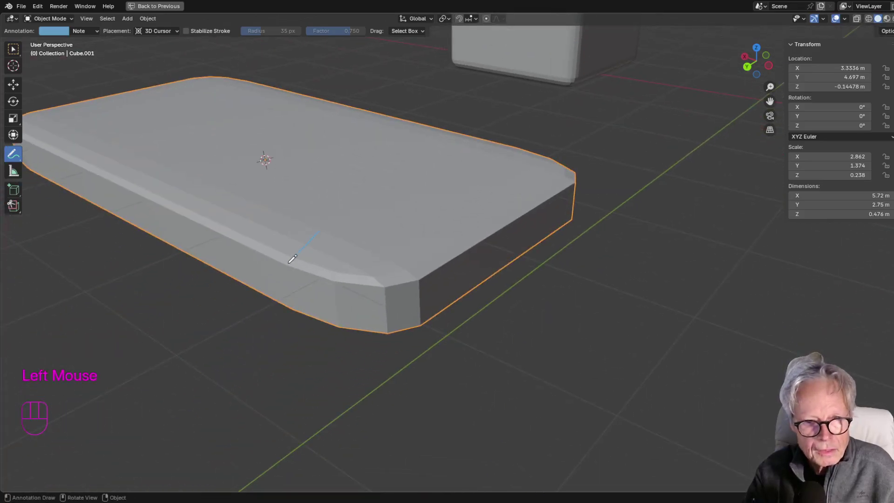
drag(435, 253, 448, 259)
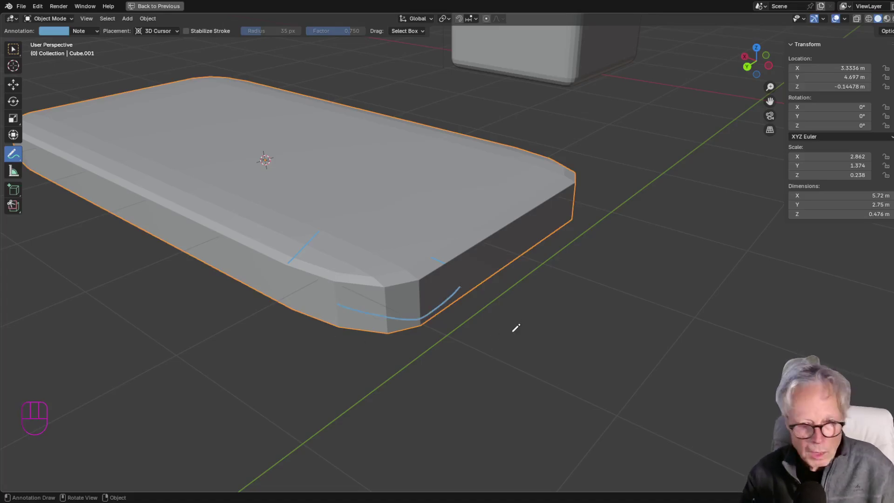
- Restore the normal editor layout and erase the annotation strokes from the slab
key(ctrl+space)
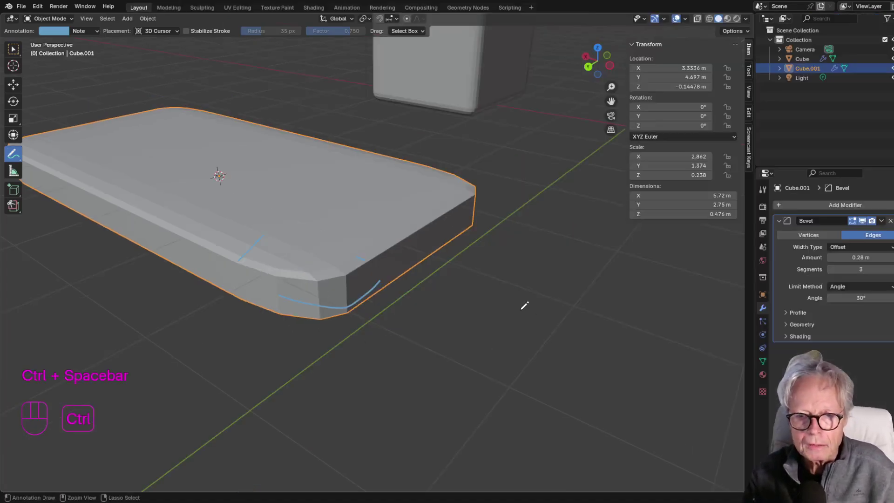
ctrl+click(390, 267)
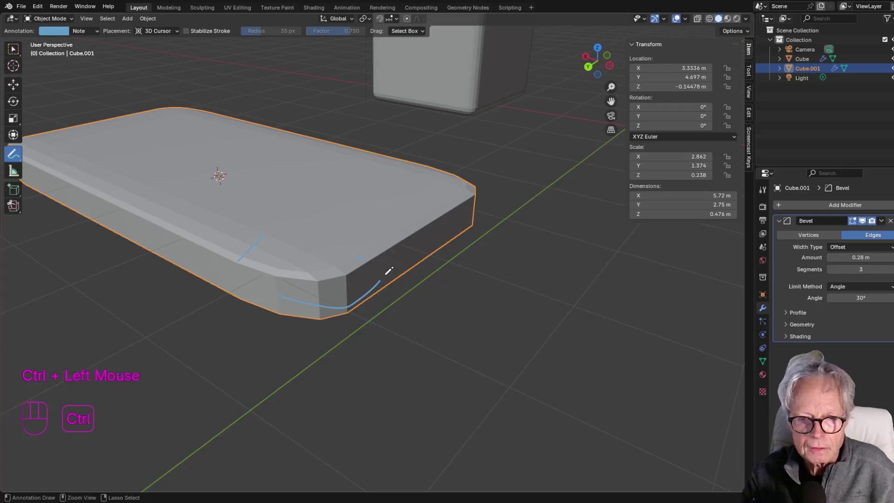
ctrl+drag(380, 281, 286, 297)
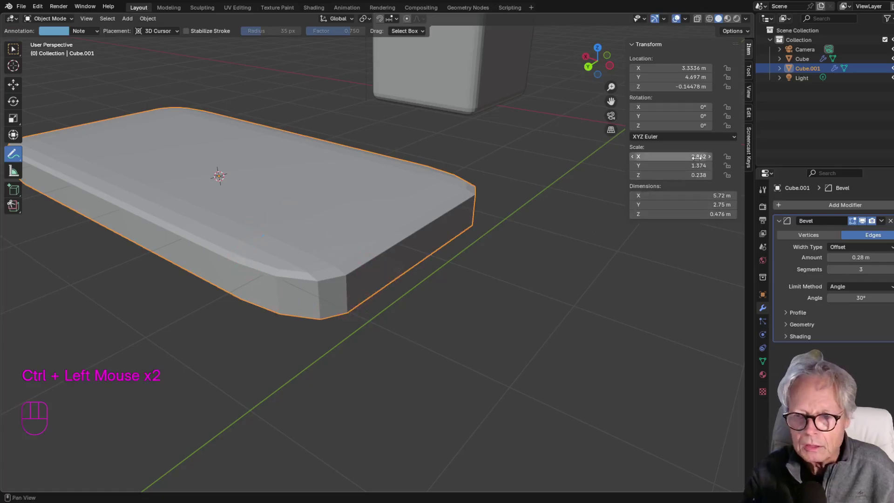
- Set the slab's X, Y and Z scale values to 1 and inspect the bevel from another side
drag(699, 156, 699, 175)
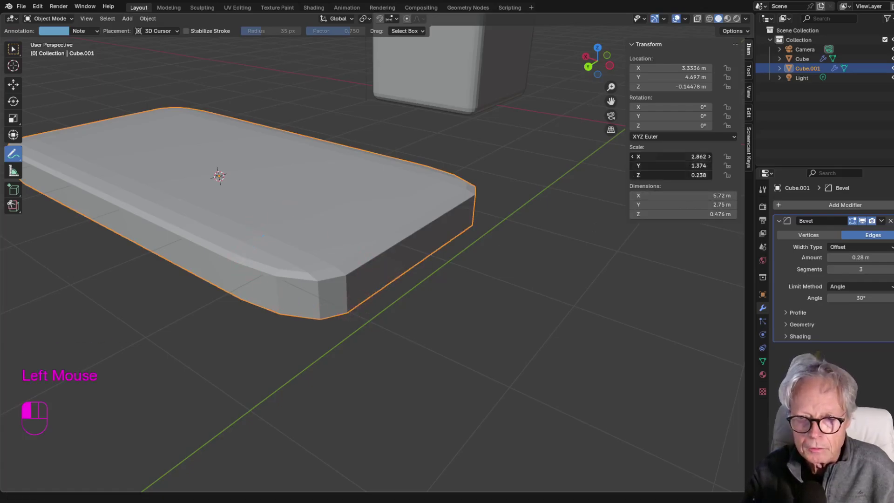
text(1)
click(588, 234)
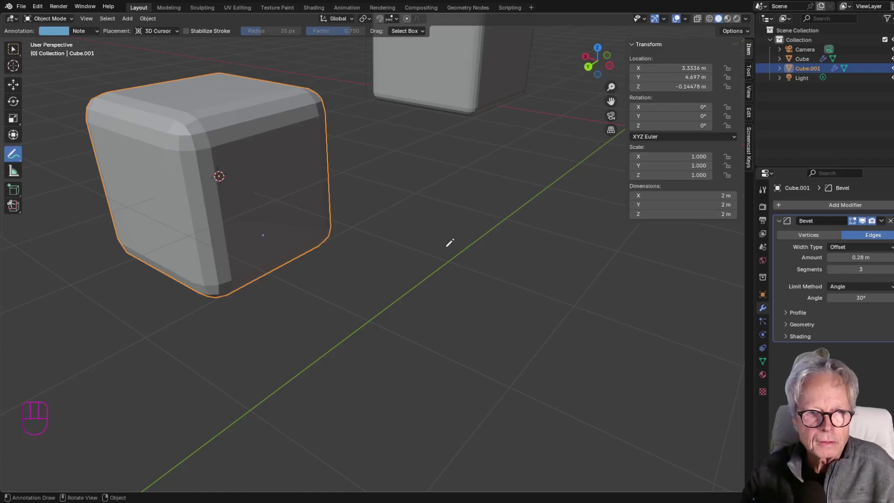
middle_drag(238, 117, 217, 161)
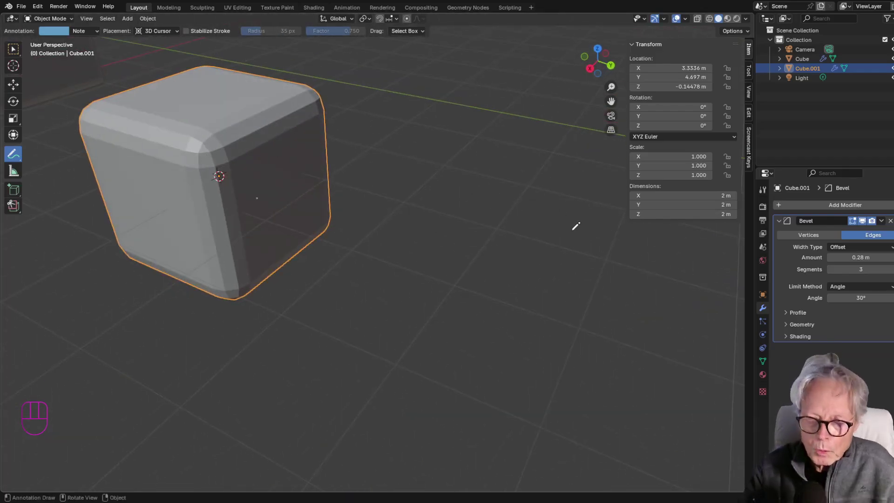
- Switch from the annotation tool back to the selection tool and deselect the second cube
key(ctrl+shift)
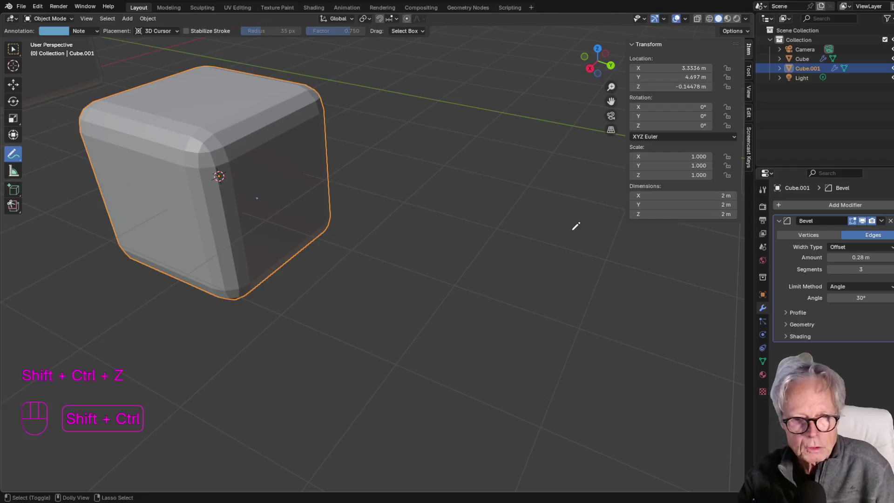
key(ctrl+shift+z)
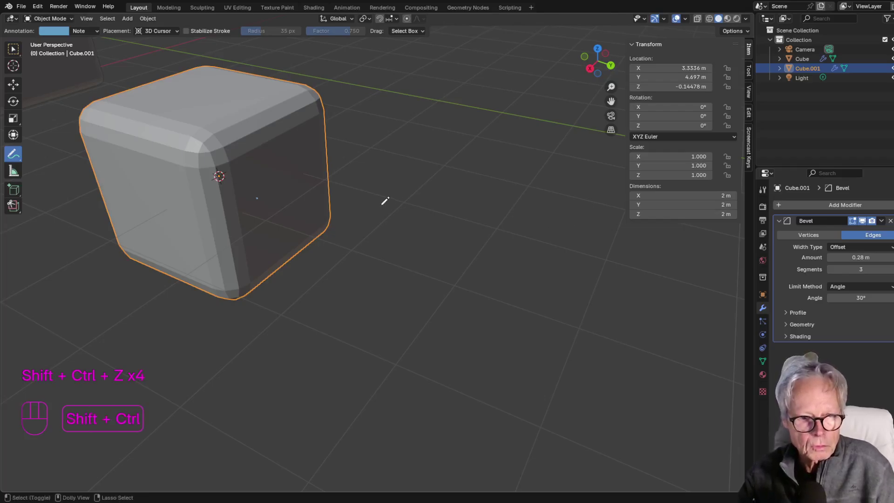
click(248, 150)
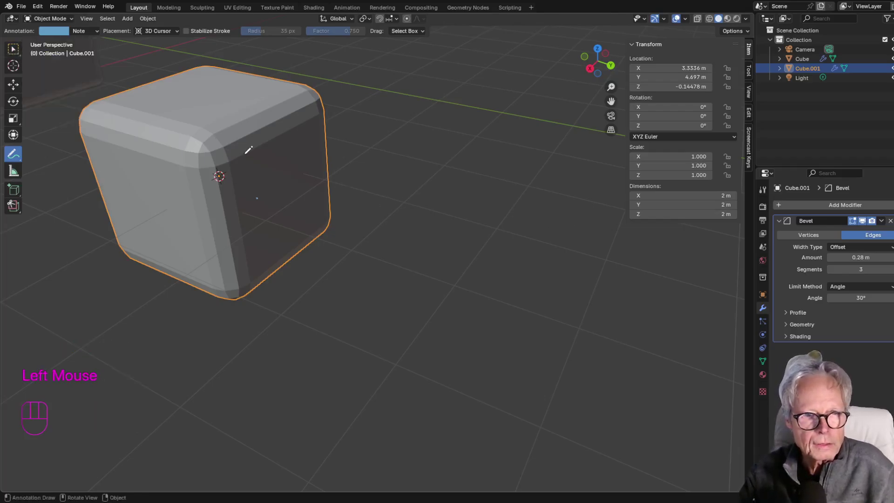
click(13, 49)
click(359, 169)
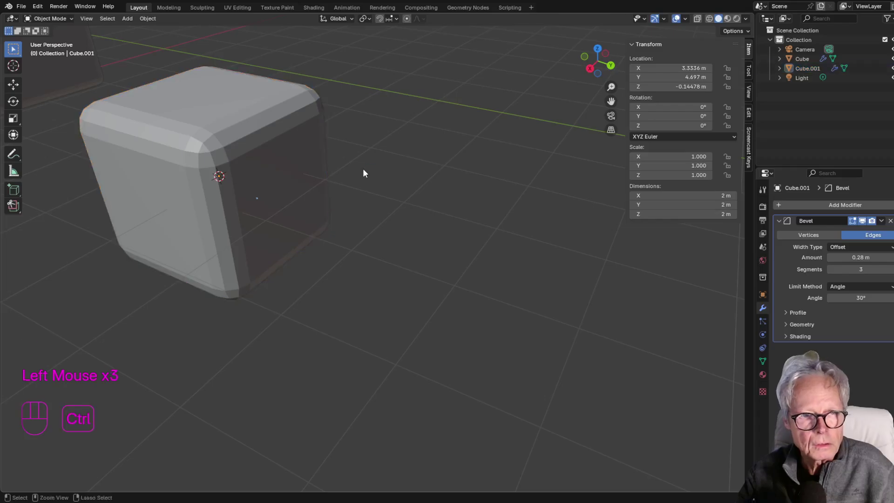
- Undo the deselection and the manual scale reset of the second cube
key(ctrl+z)
key(ctrl+z)
scroll(289, 202, down, 2)
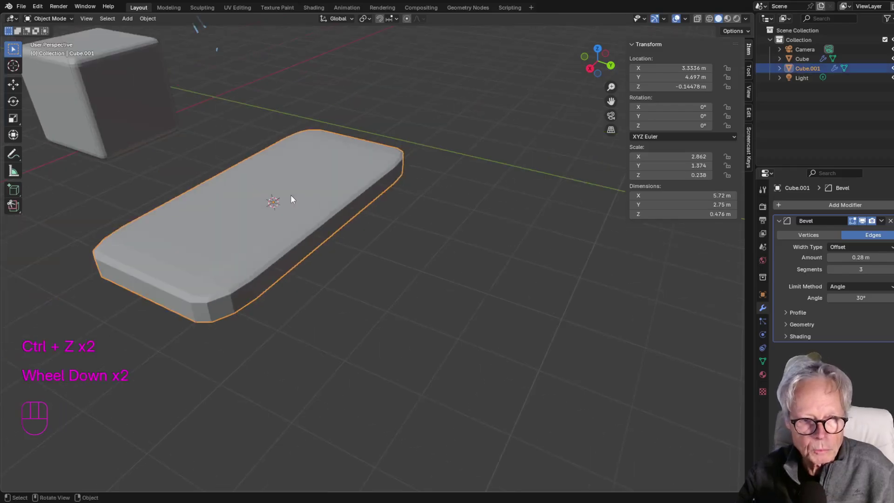
- Apply the scale transform to the flat slab
key(ctrl+a)
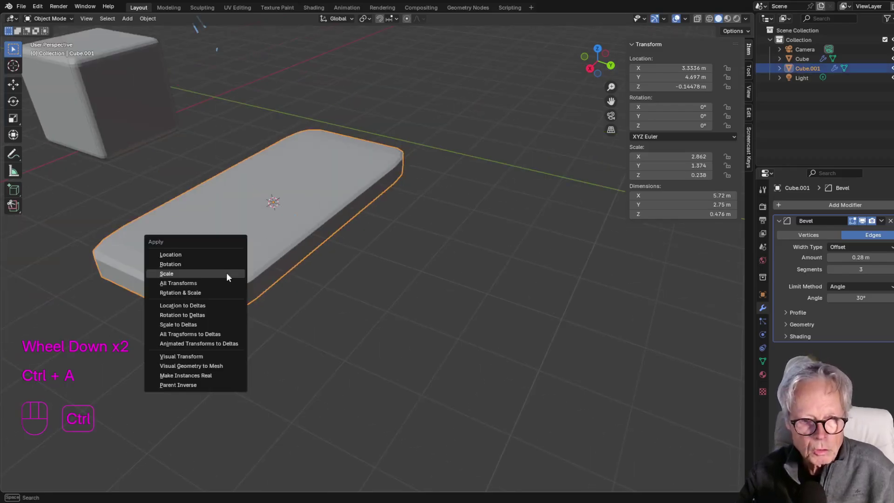
click(203, 274)
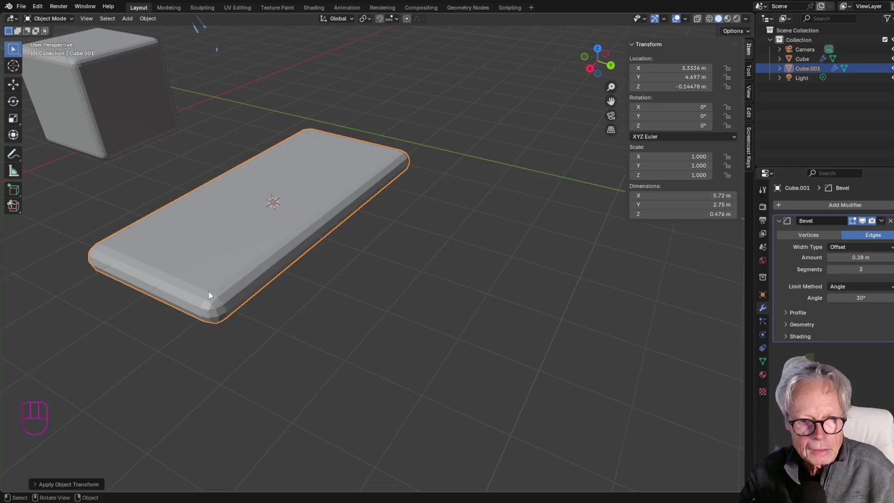
middle_drag(206, 266, 414, 269)
- Reduce the slab's Bevel amount to 0.066 m and examine its near corner up close
shift+drag(853, 258, 813, 257)
scroll(314, 325, up, 3)
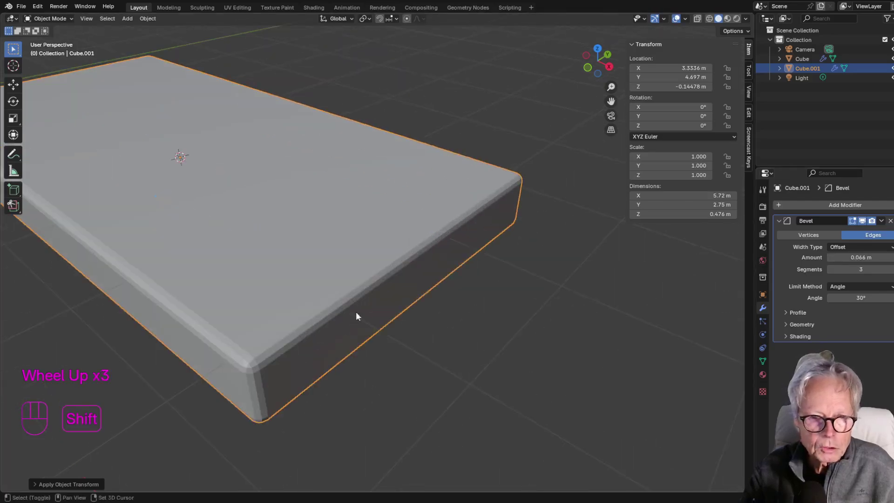
shift+middle_drag(355, 311, 424, 259)
scroll(442, 236, up, 2)
shift+middle_drag(463, 209, 431, 221)
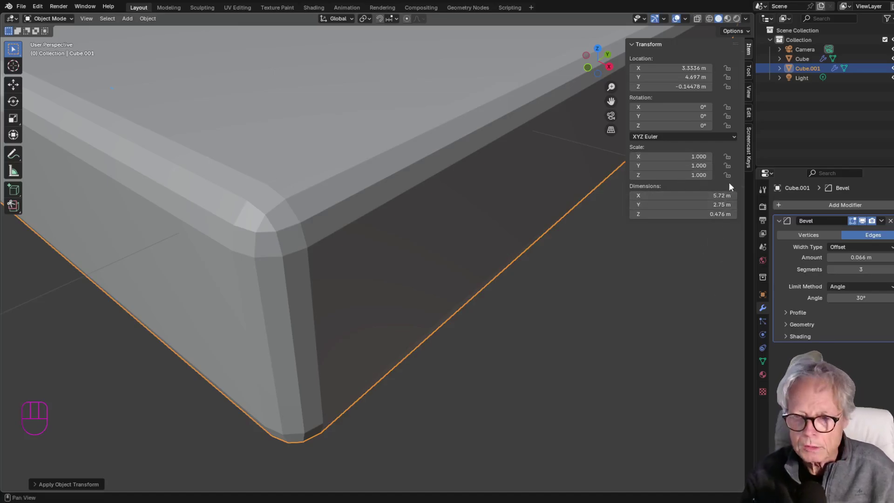
scroll(427, 251, down, 4)
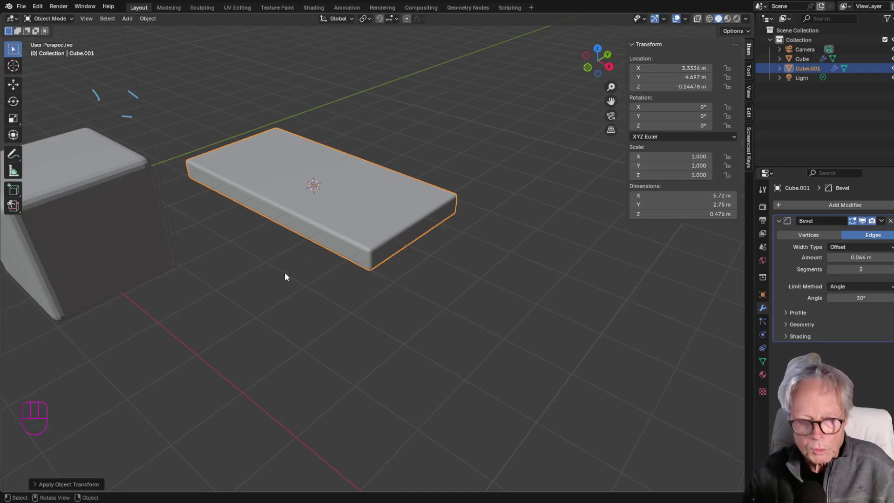
scroll(314, 262, down, 2)
shift+middle_drag(318, 256, 402, 264)
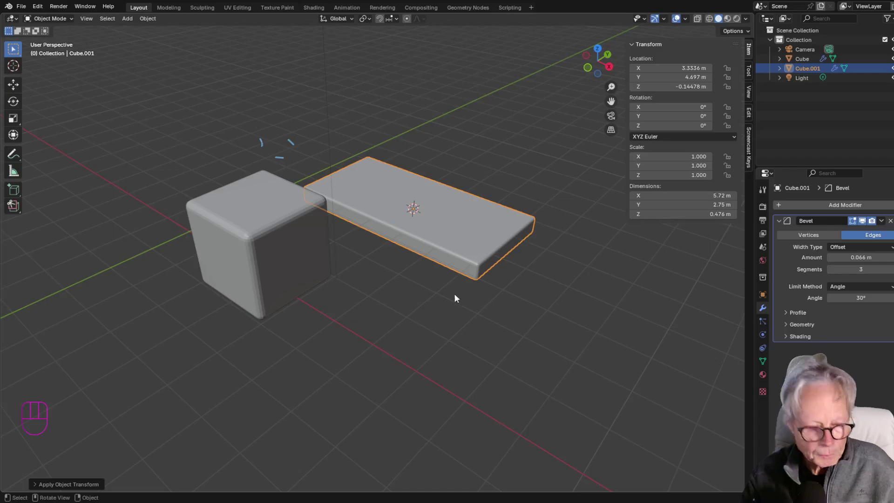
- Reselect the slab, try moving it freely and along Z and X, and place it about 1.04 m along Y
click(426, 301)
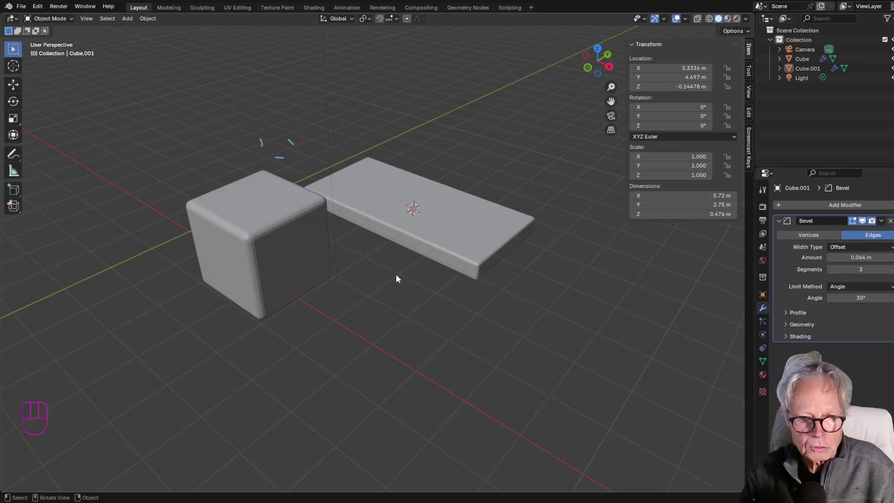
key(g)
click(433, 212)
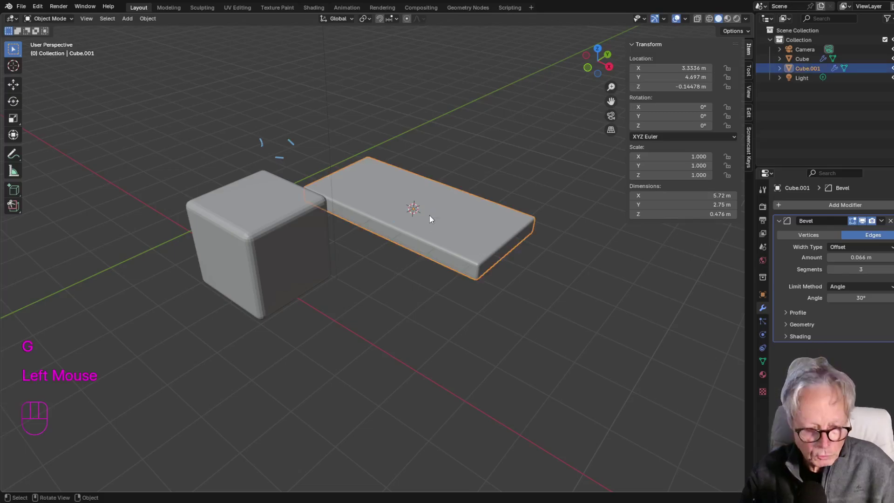
key(g)
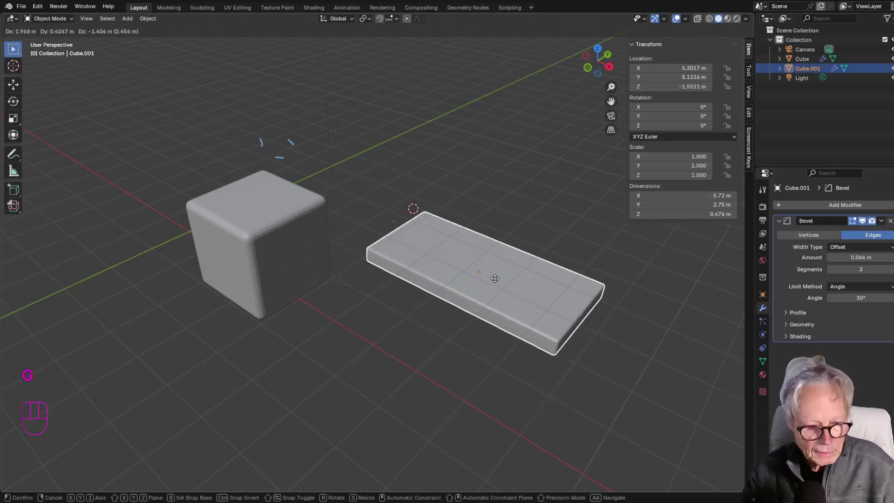
key(z)
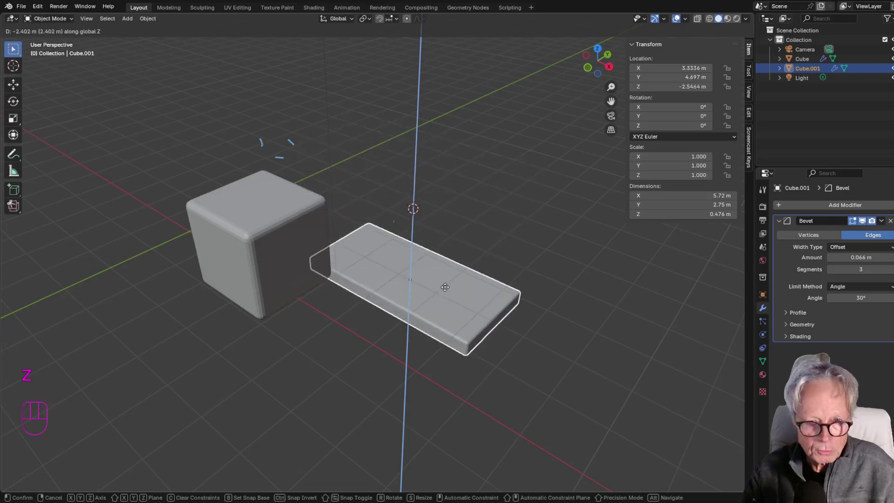
key(x)
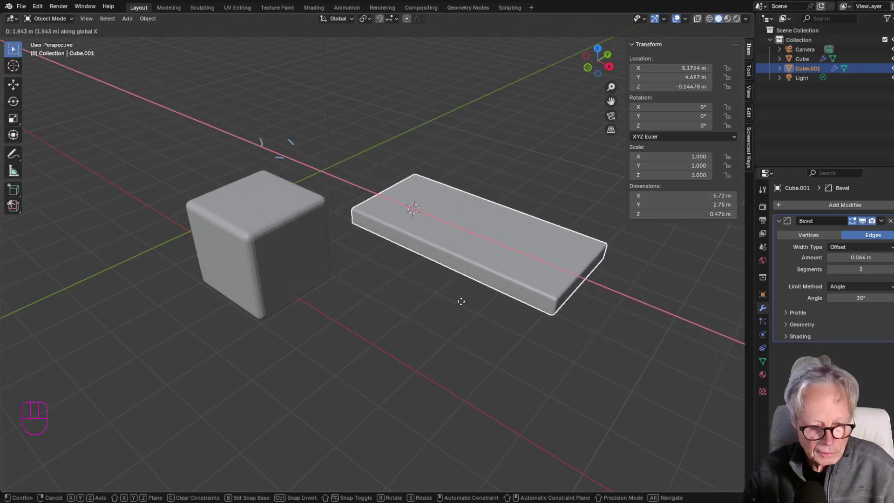
key(y)
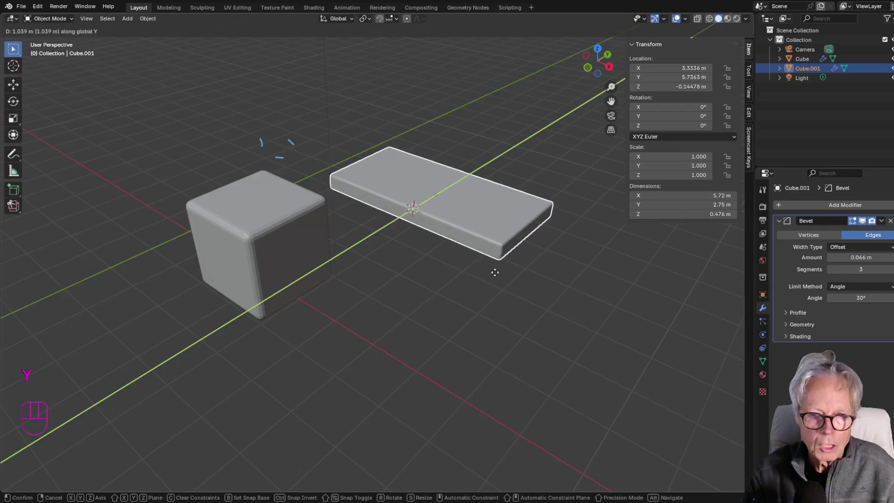
click(496, 276)
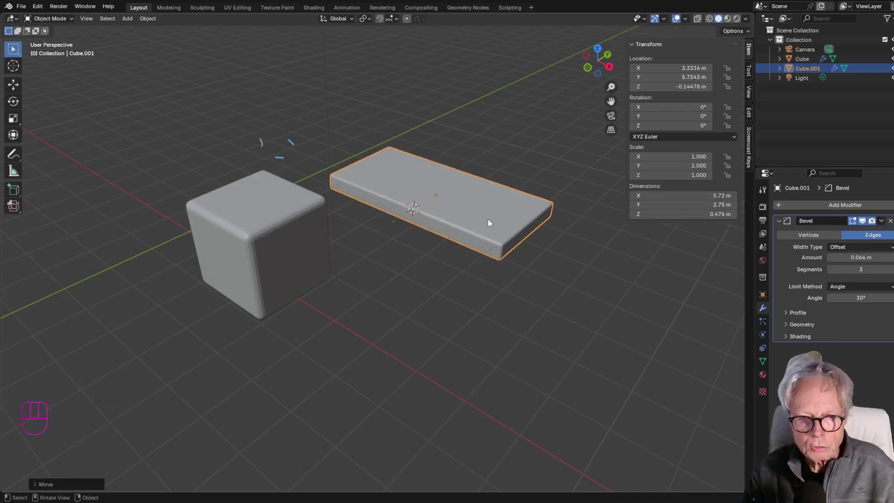
click(487, 219)
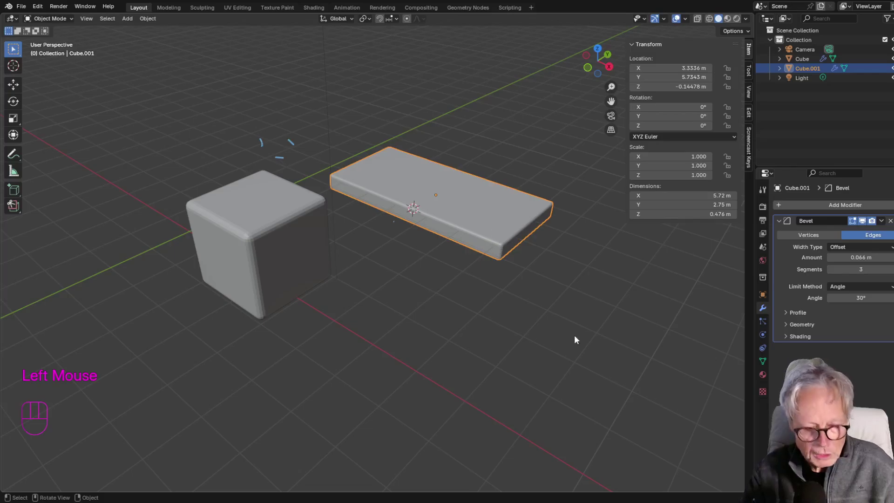
key(s)
key(Escape)
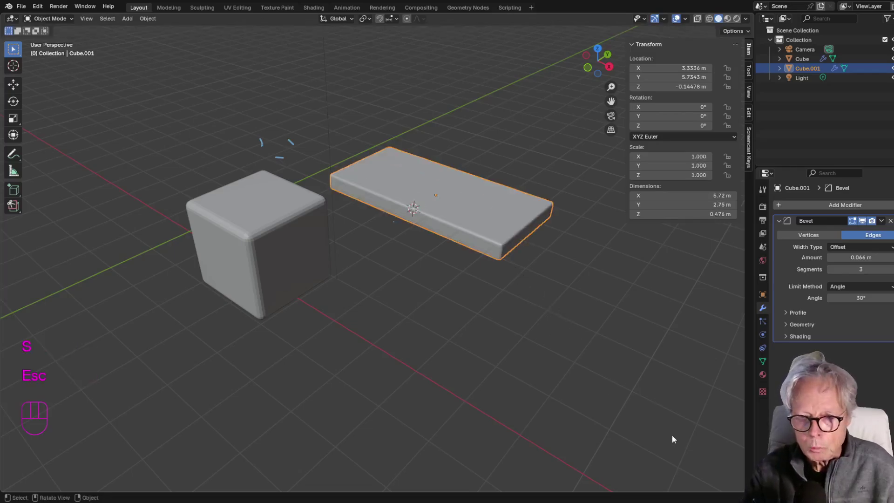
- Scale the slab down uniformly to about 0.173, and try scaling it along only the Y, Z and X axes
key(s)
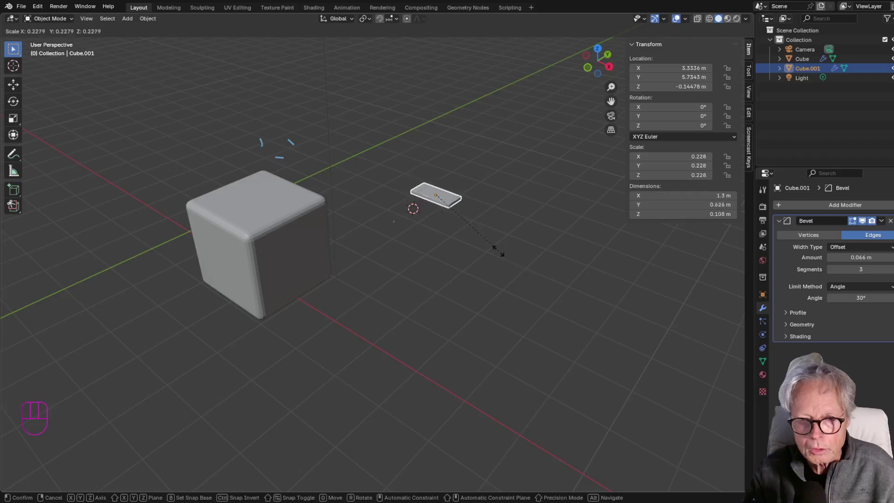
click(482, 239)
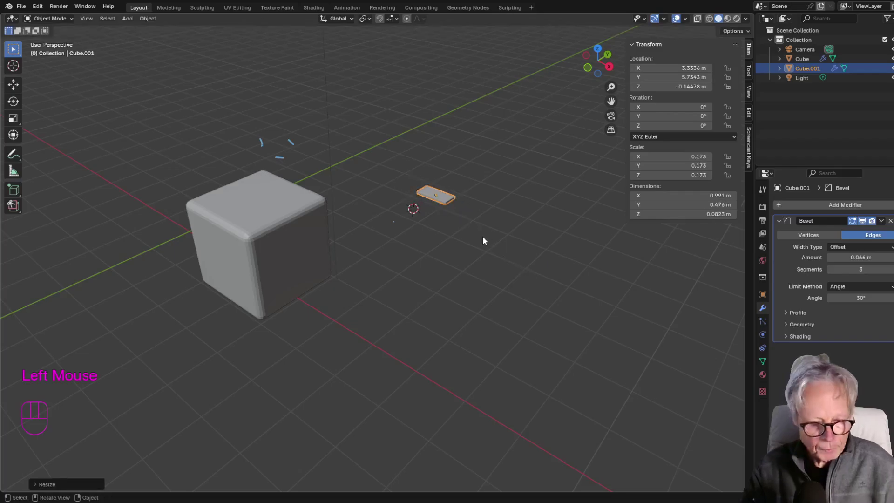
key(s)
key(y)
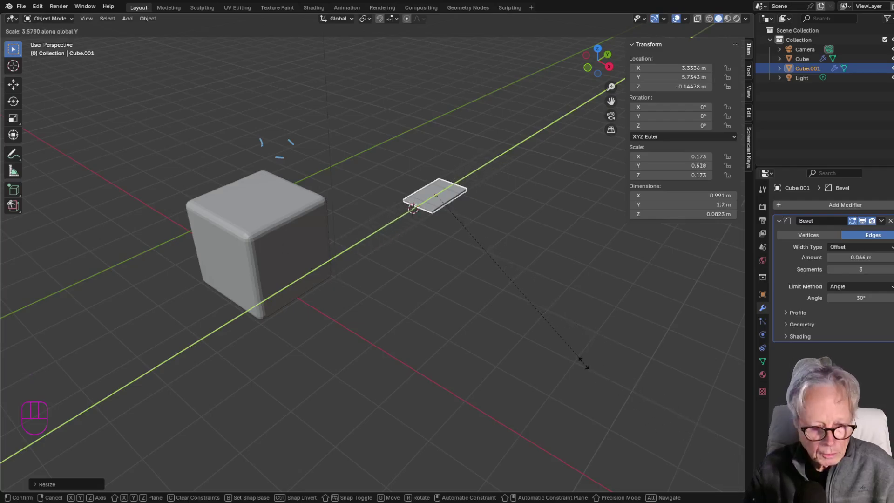
key(z)
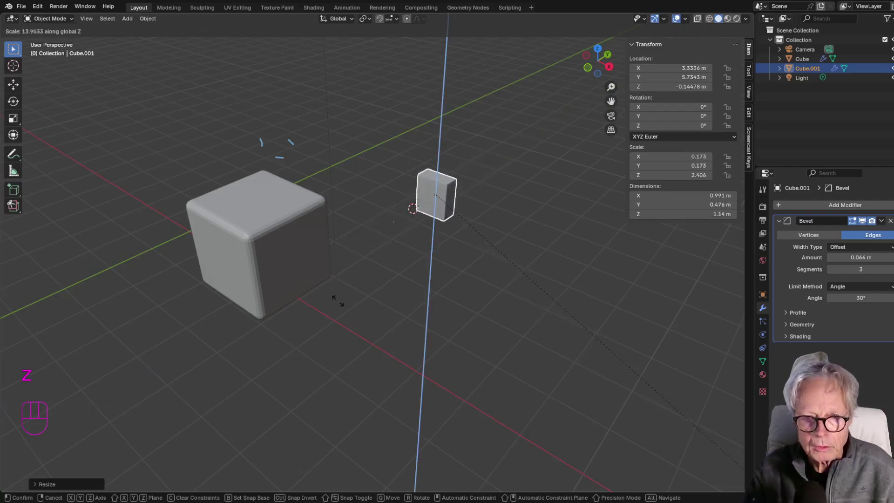
key(x)
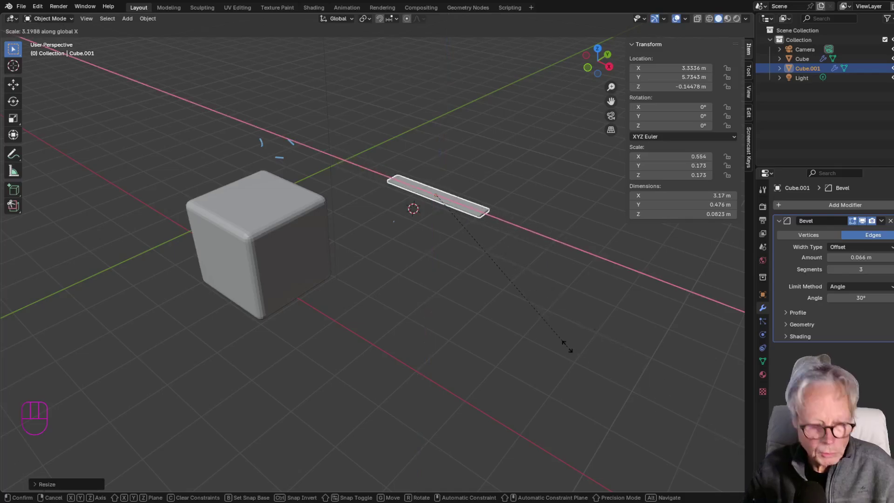
key(Escape)
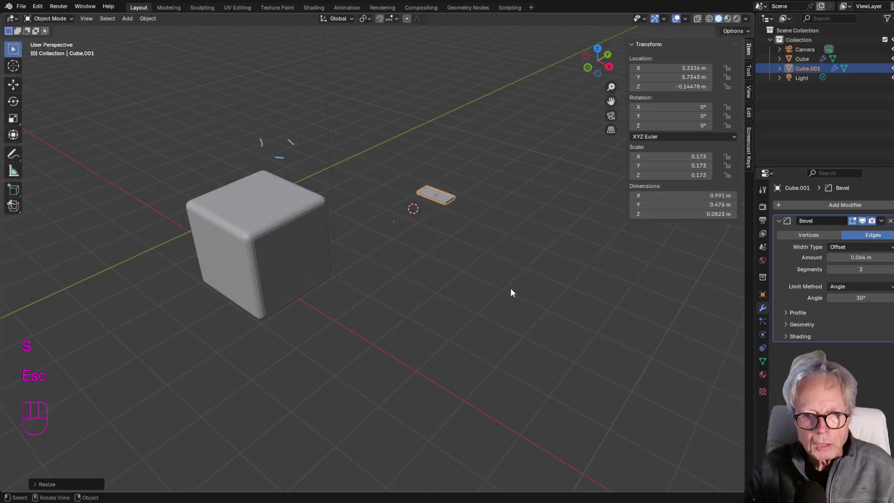
- Try rotating the small slab freely and around the global X, Y and Z axes, and cancel the rotation
key(r)
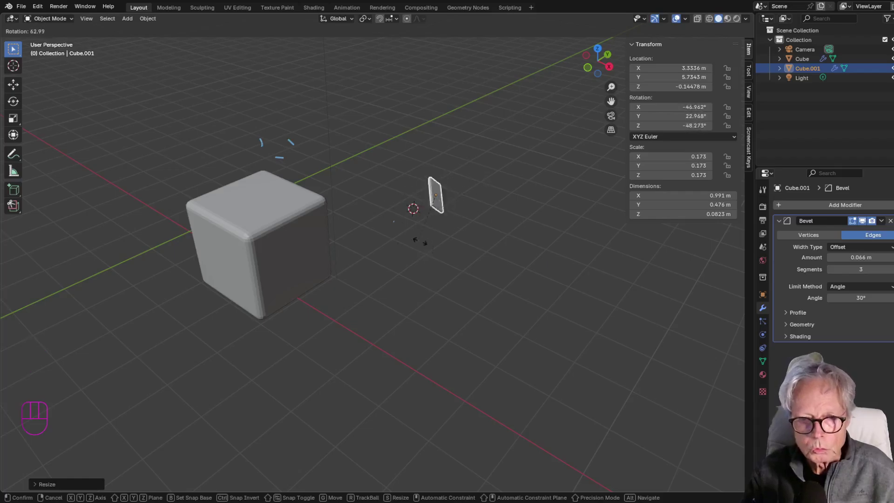
key(x)
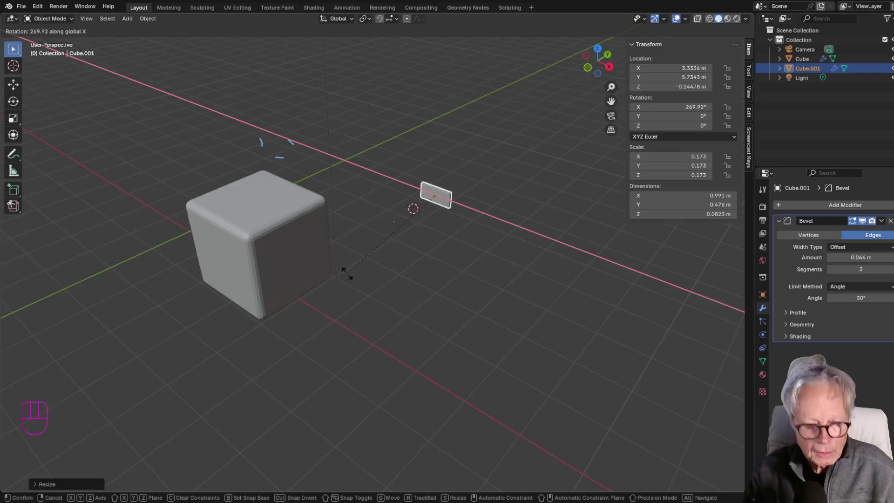
key(y)
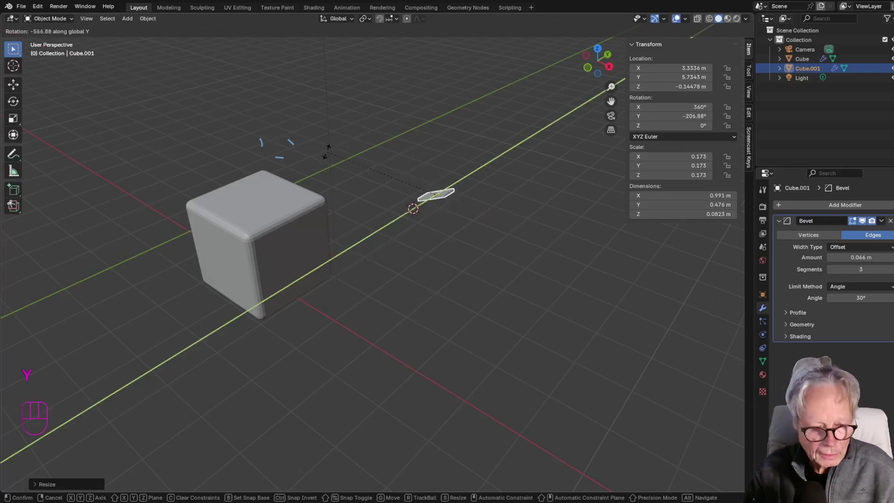
key(z)
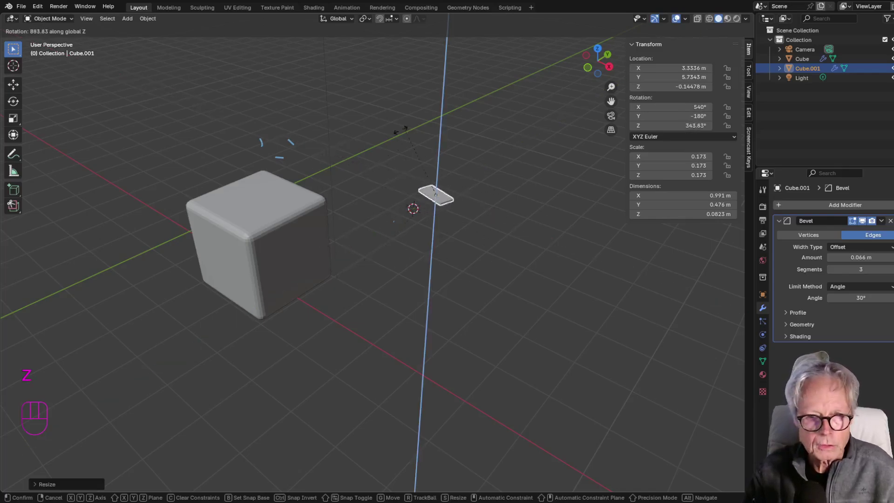
key(Escape)
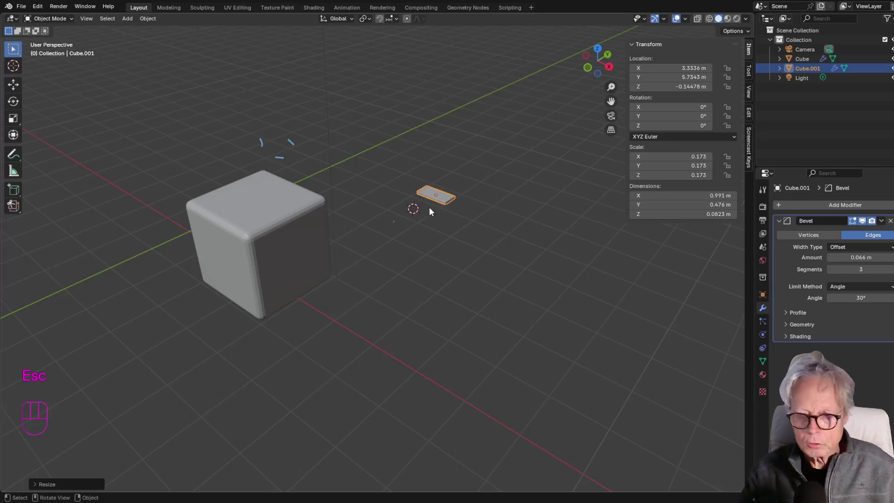